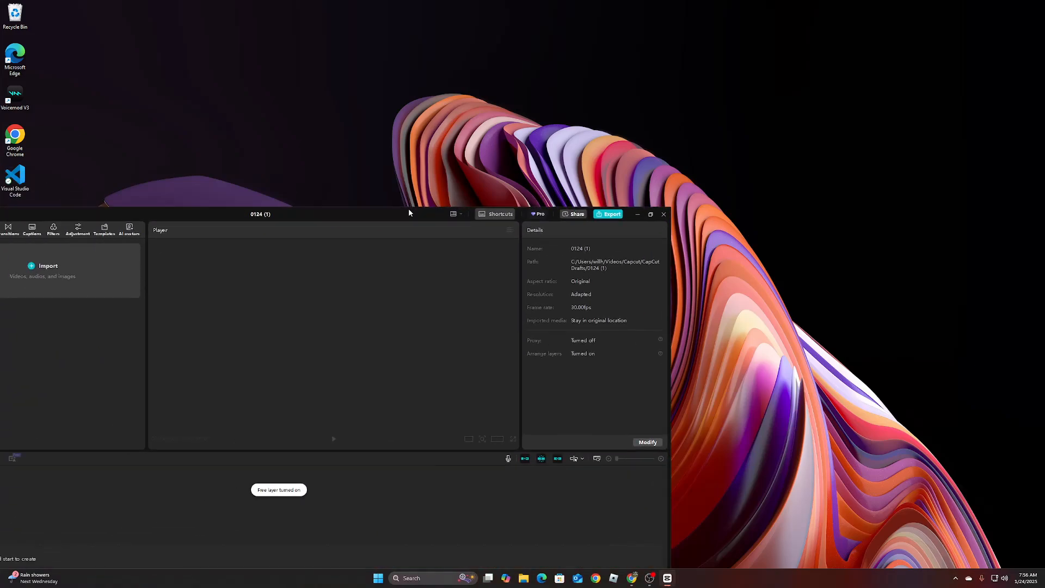
# Step: Maximize the editor window and import the six clips ASA_E1_Short1_Orig-1 to -6 from Capcut > ASA_Island_shorts > ASA_E1_Short1_Orig
pyautogui.moveTo(409, 210); pyautogui.dragTo(610, 106)
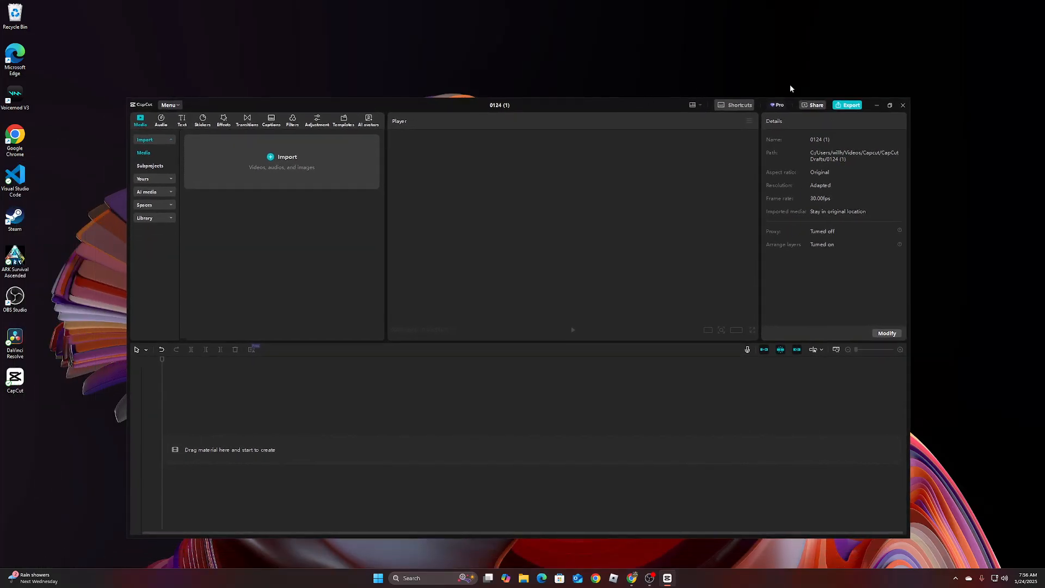
pyautogui.click(891, 106)
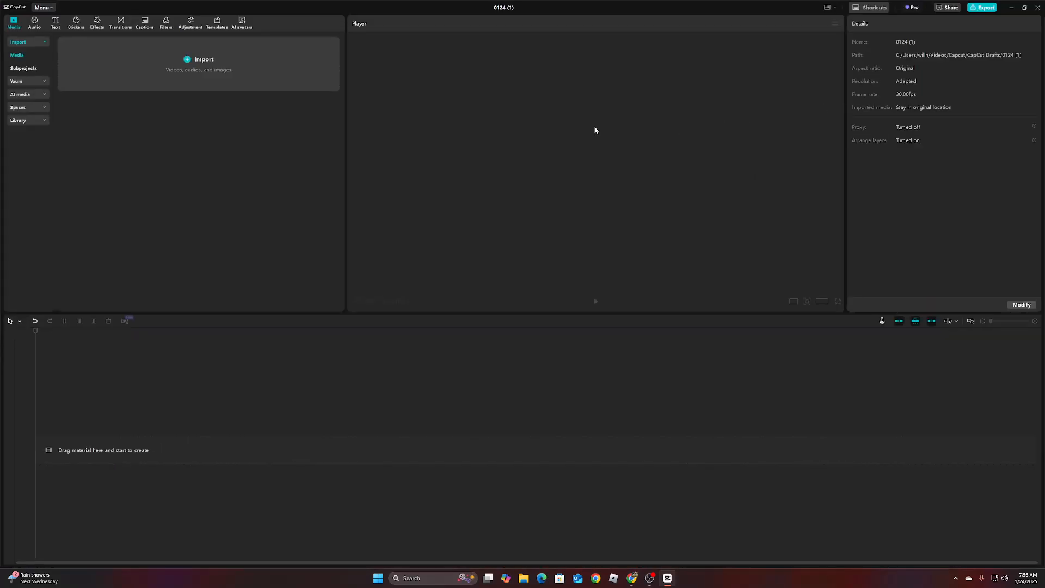
pyautogui.click(199, 61)
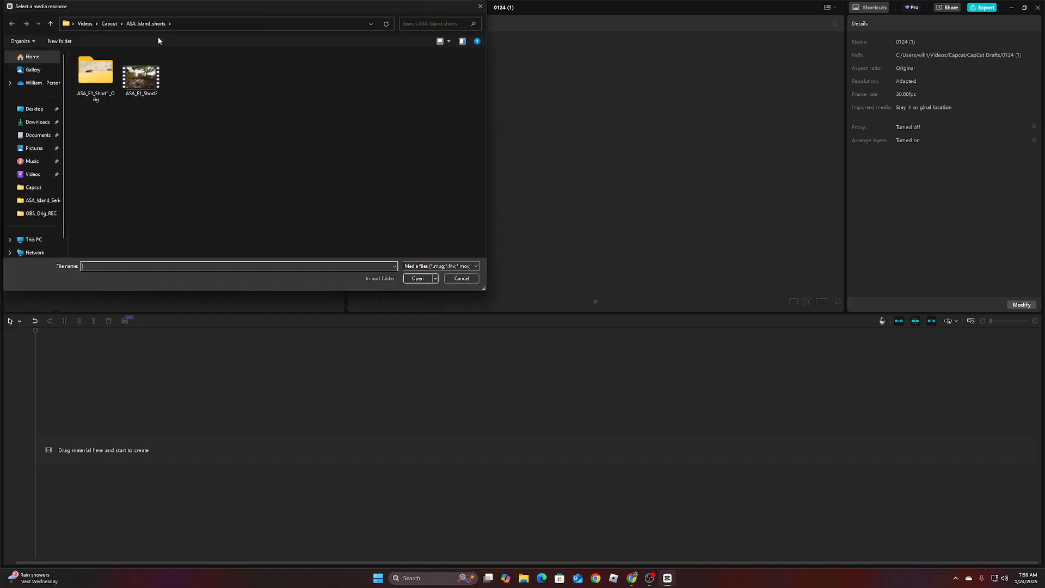
pyautogui.click(115, 25)
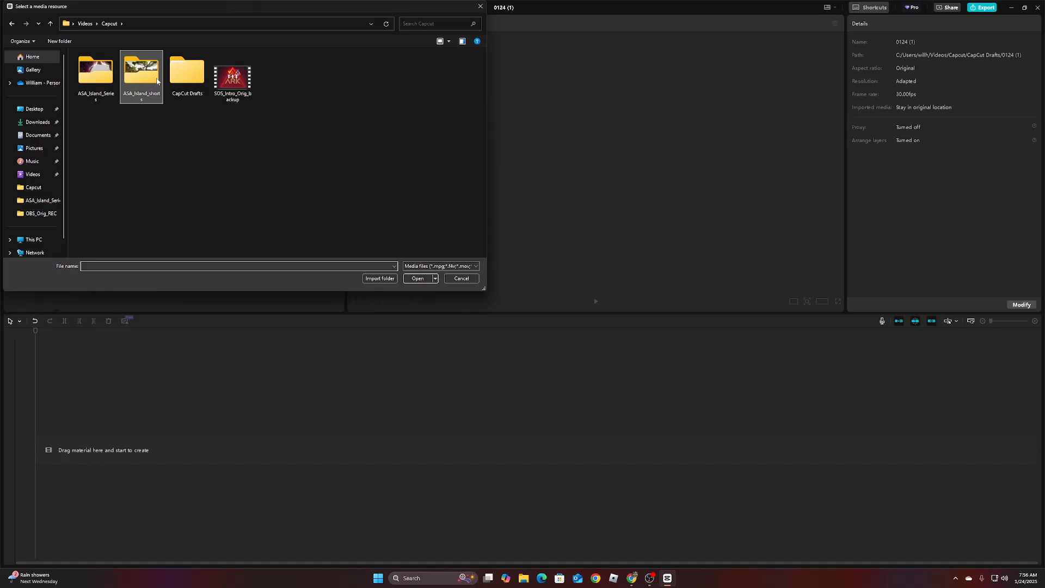
pyautogui.click(106, 86)
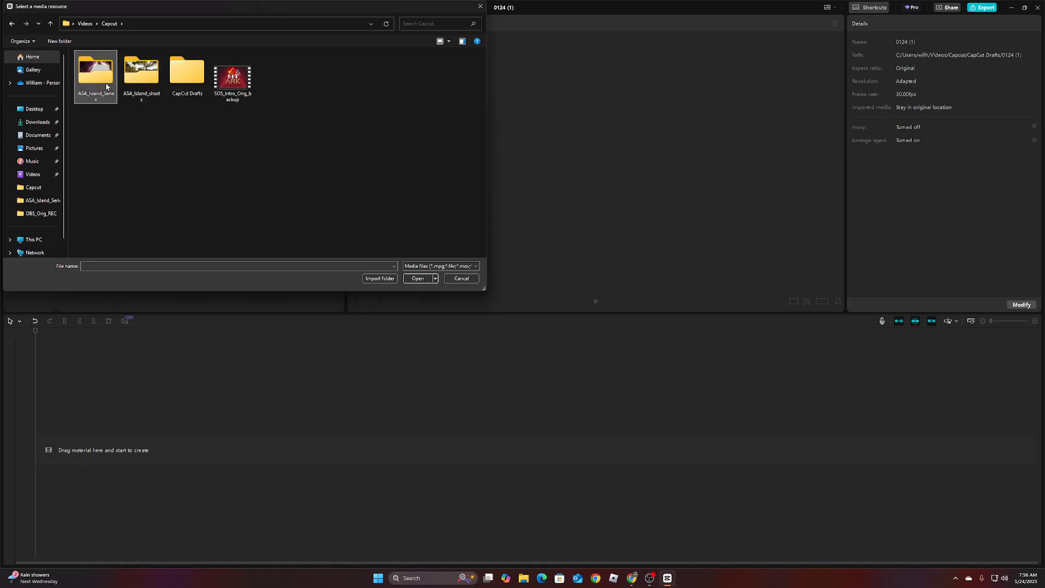
pyautogui.doubleClick(137, 83)
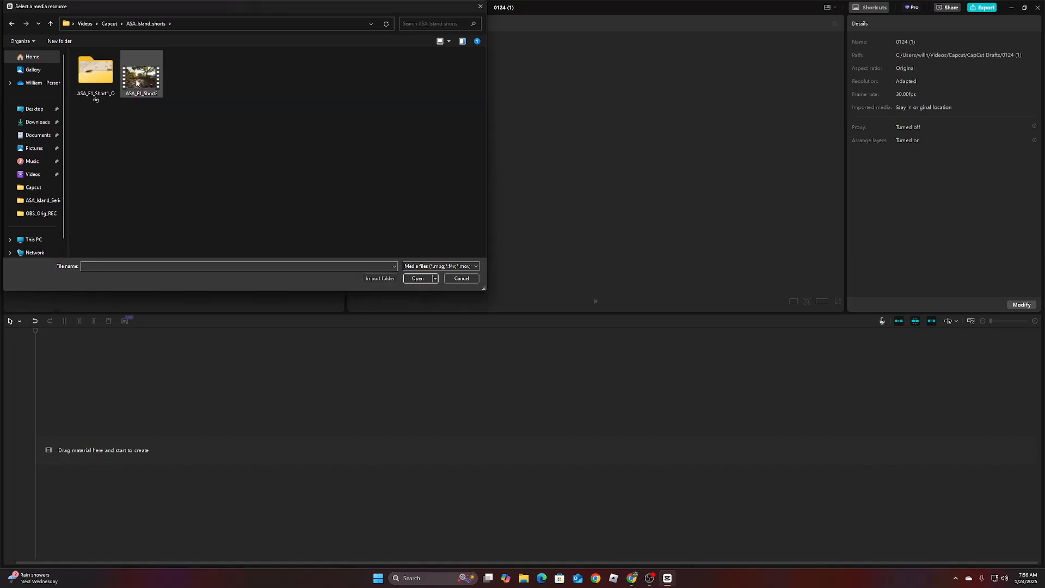
pyautogui.doubleClick(105, 78)
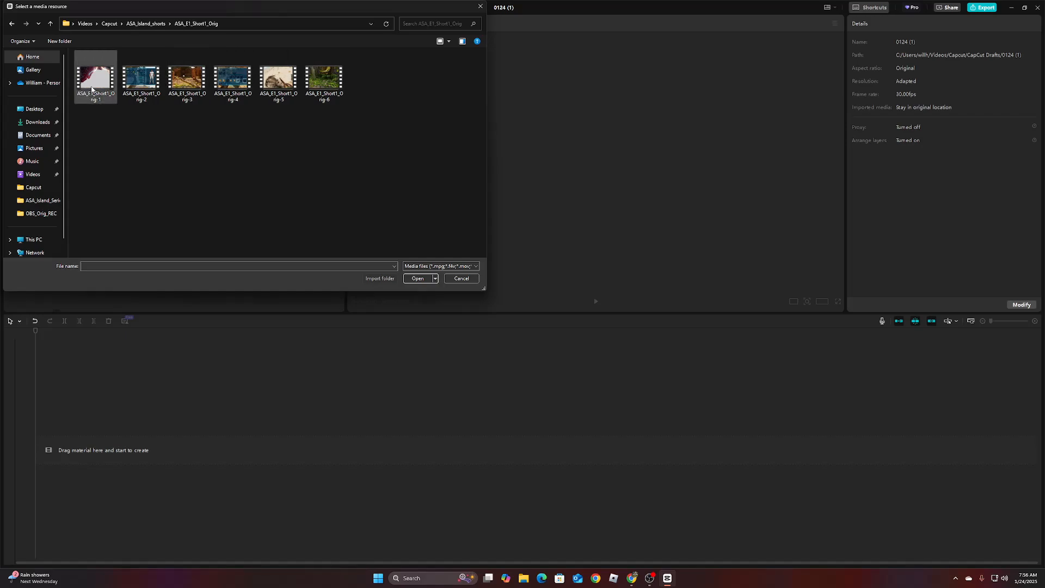
pyautogui.click(332, 96)
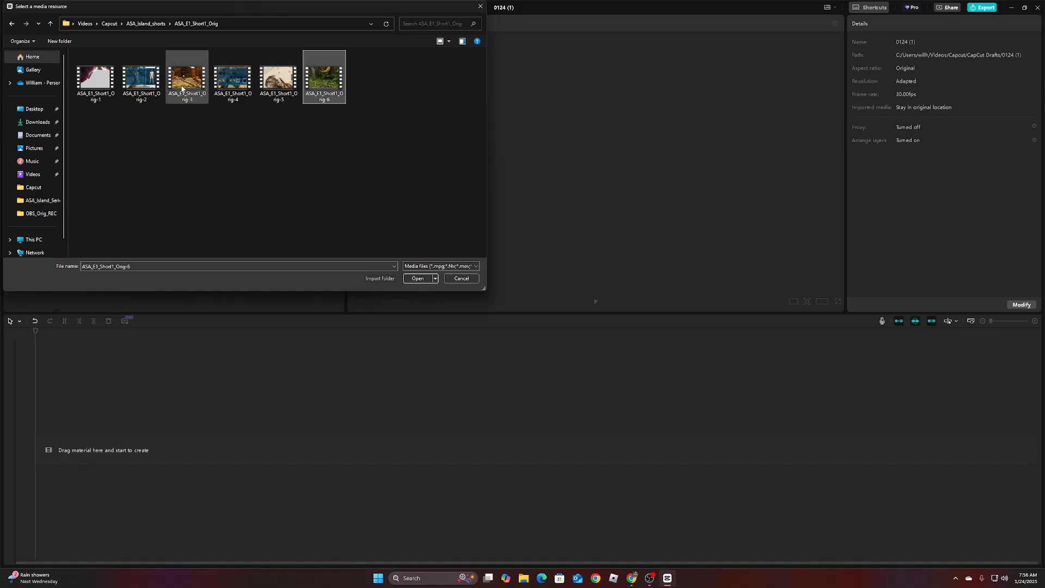
pyautogui.click(102, 84)
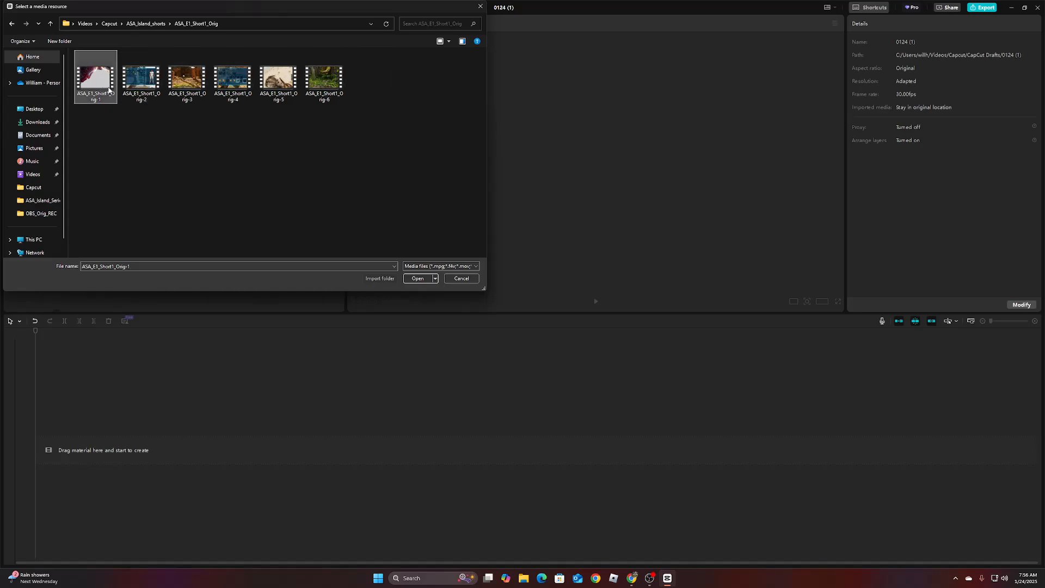
pyautogui.keyDown('shift'); pyautogui.click(309, 92); pyautogui.keyUp('shift')
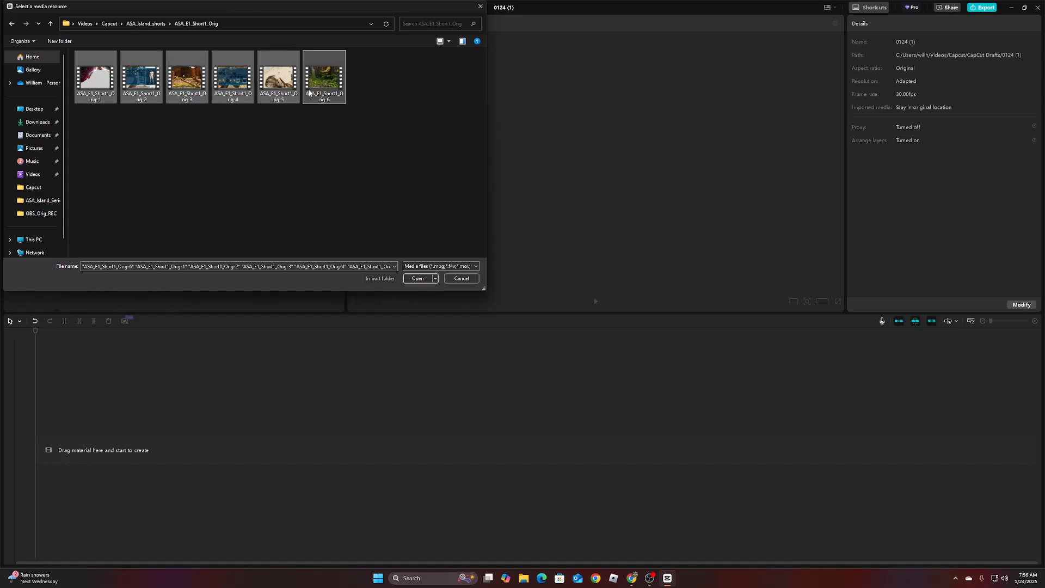
pyautogui.click(417, 278)
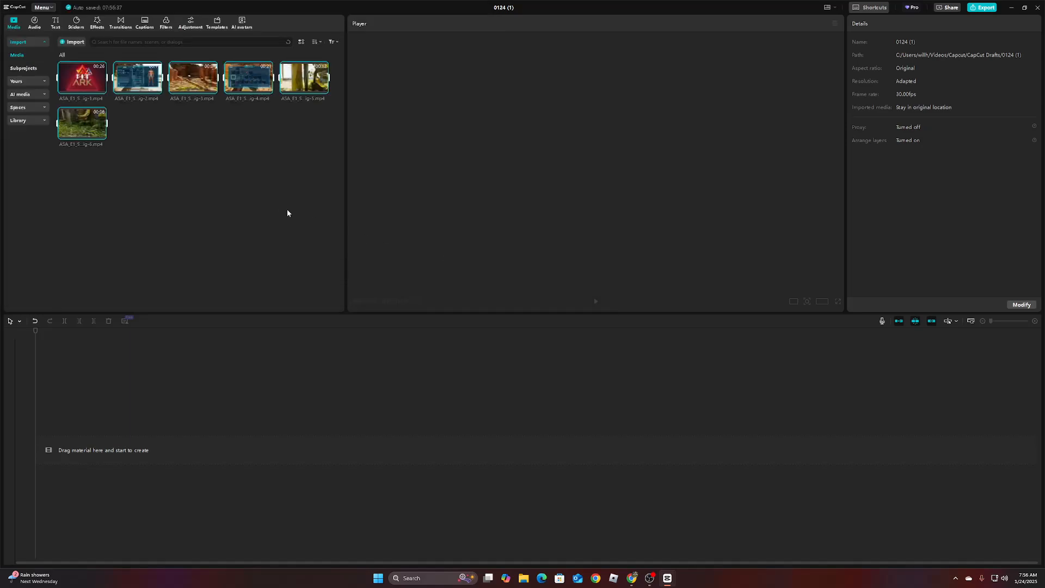
# Step: Place ASA_E1_Short1_Orig-1.mp4 at the start of the timeline and play its opening seconds
pyautogui.click(83, 83)
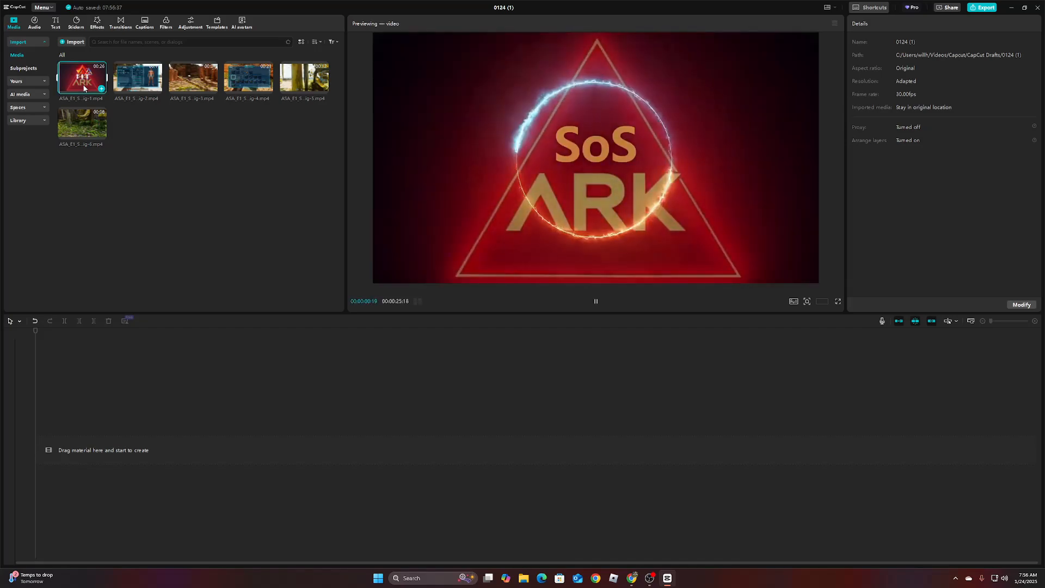
pyautogui.moveTo(83, 84); pyautogui.dragTo(80, 441)
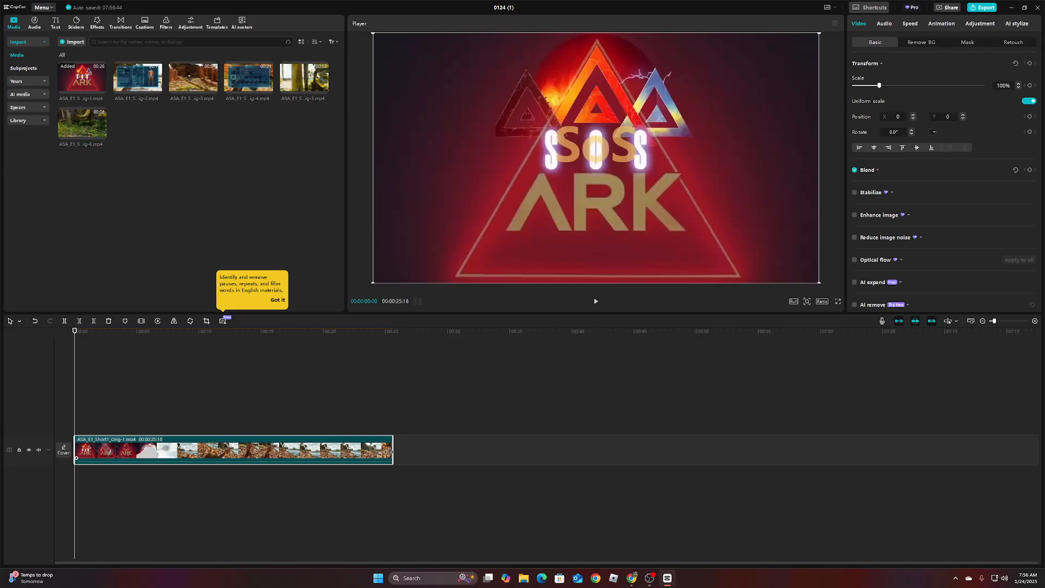
pyautogui.moveTo(389, 452); pyautogui.dragTo(417, 457)
pyautogui.click(595, 303)
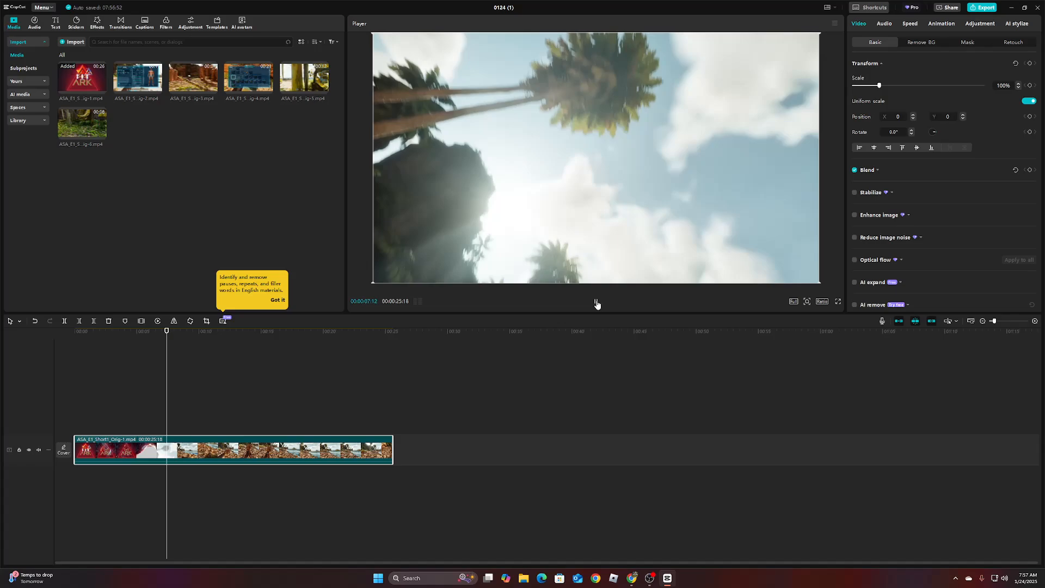
pyautogui.click(595, 303)
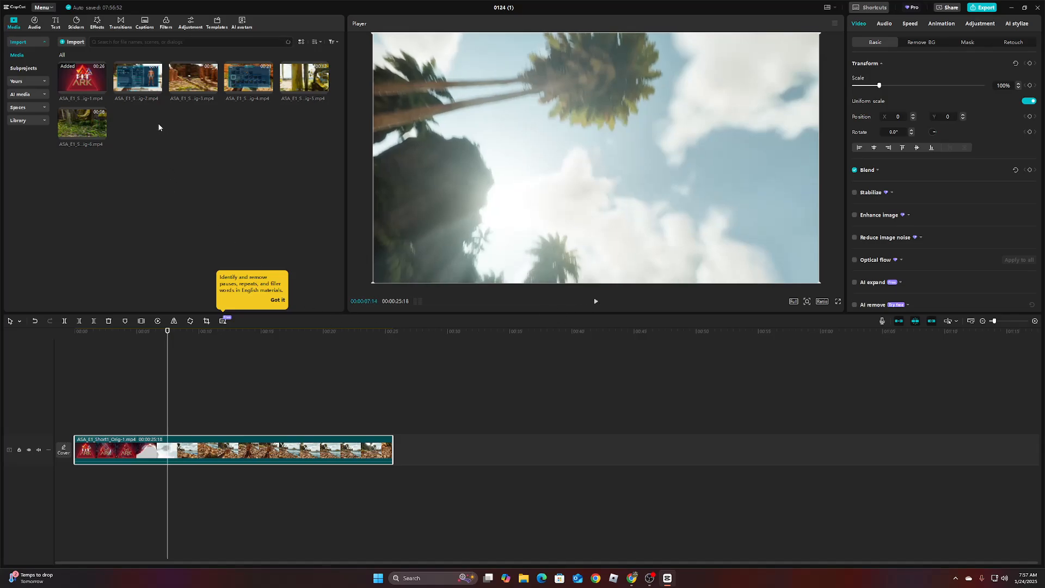
# Step: Preview the second and third imported clips and append ASA_E1_Short1_Orig-2.mp4 and ASA_E1_Short1_Orig-3.mp4 after the first clip on the timeline
pyautogui.click(149, 92)
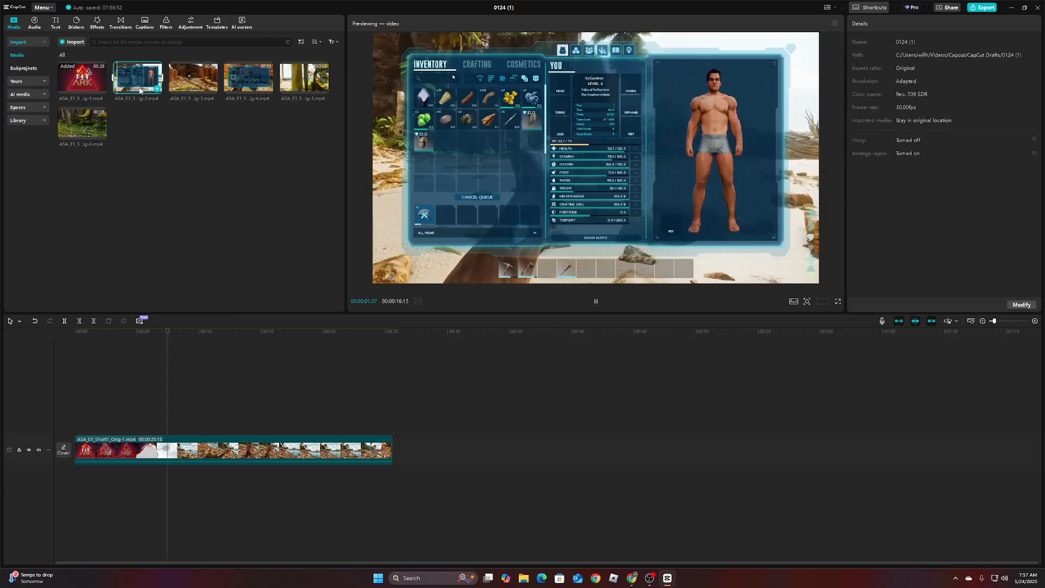
pyautogui.click(189, 86)
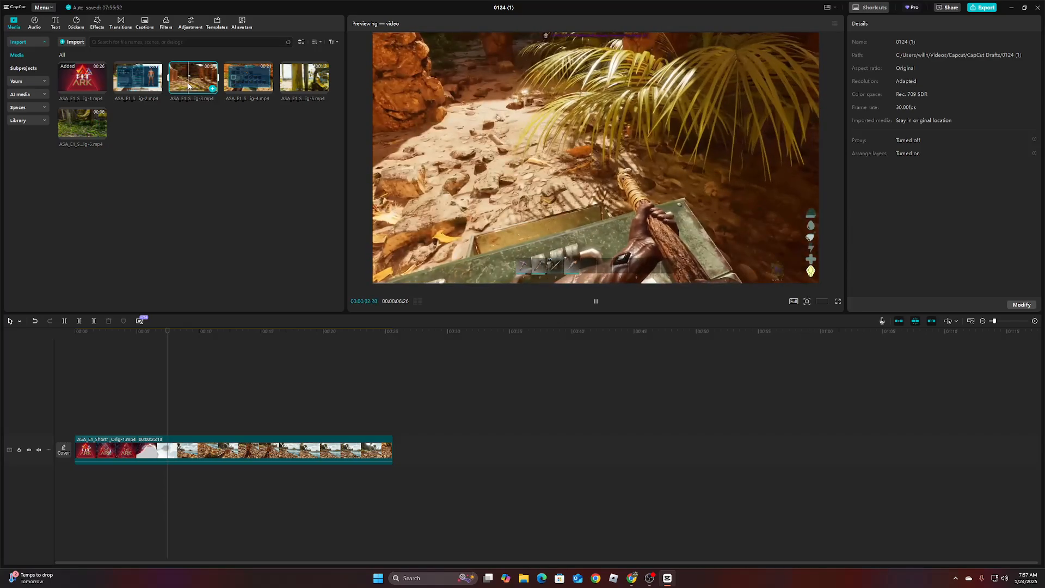
pyautogui.moveTo(138, 82); pyautogui.dragTo(405, 443)
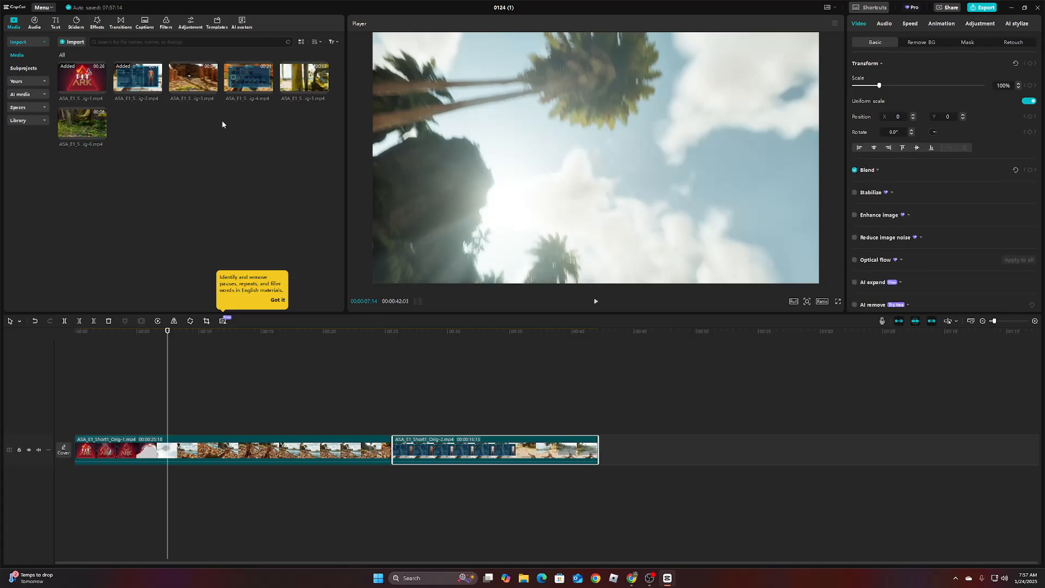
pyautogui.moveTo(192, 91); pyautogui.dragTo(600, 454)
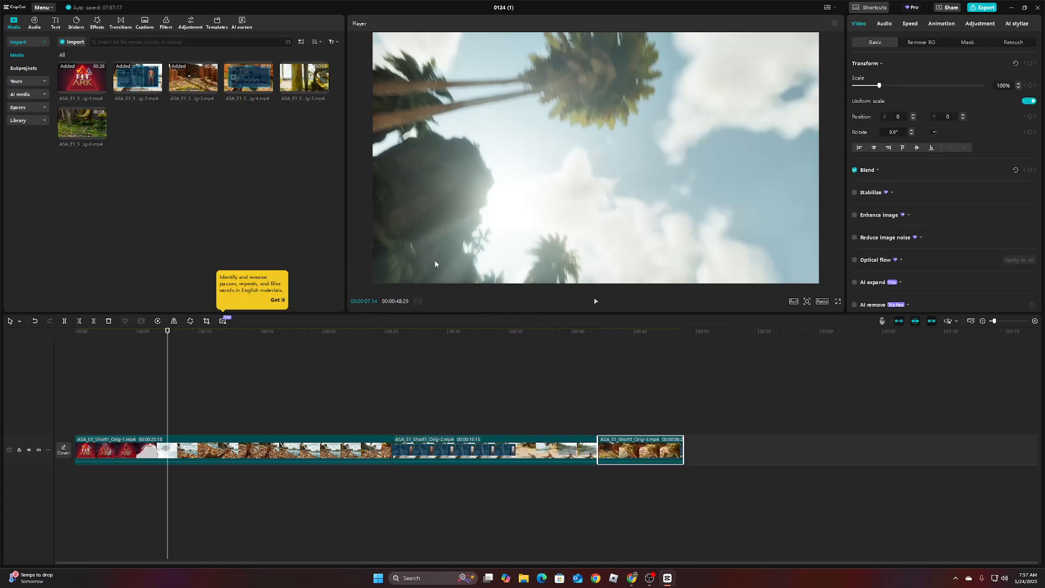
# Step: Append clips ASA_E1_Short1_Orig-4, -5 and -6 in order to the end of the timeline
pyautogui.click(264, 92)
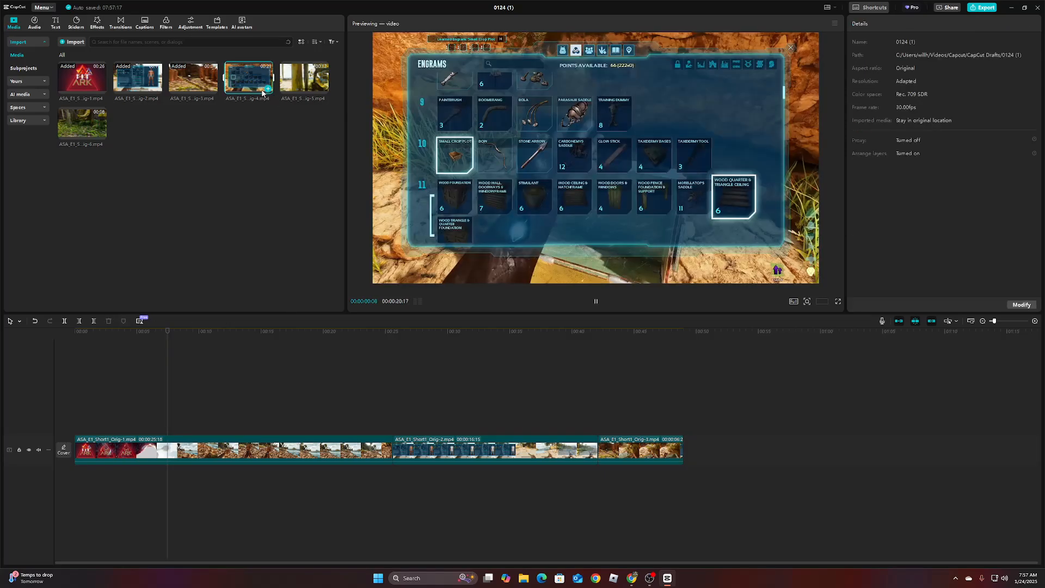
pyautogui.moveTo(264, 92); pyautogui.dragTo(694, 442)
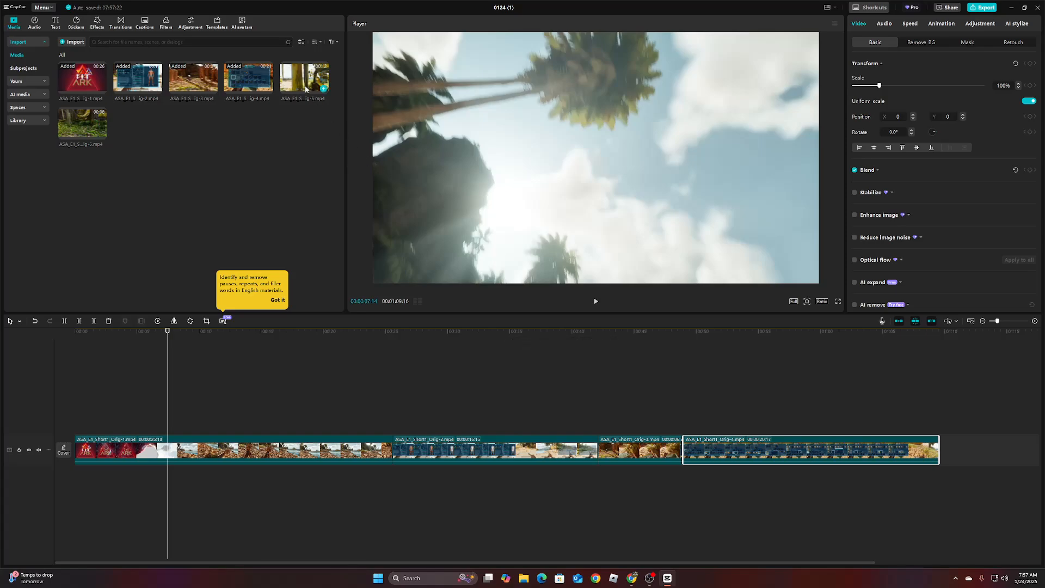
pyautogui.moveTo(306, 89); pyautogui.dragTo(947, 449)
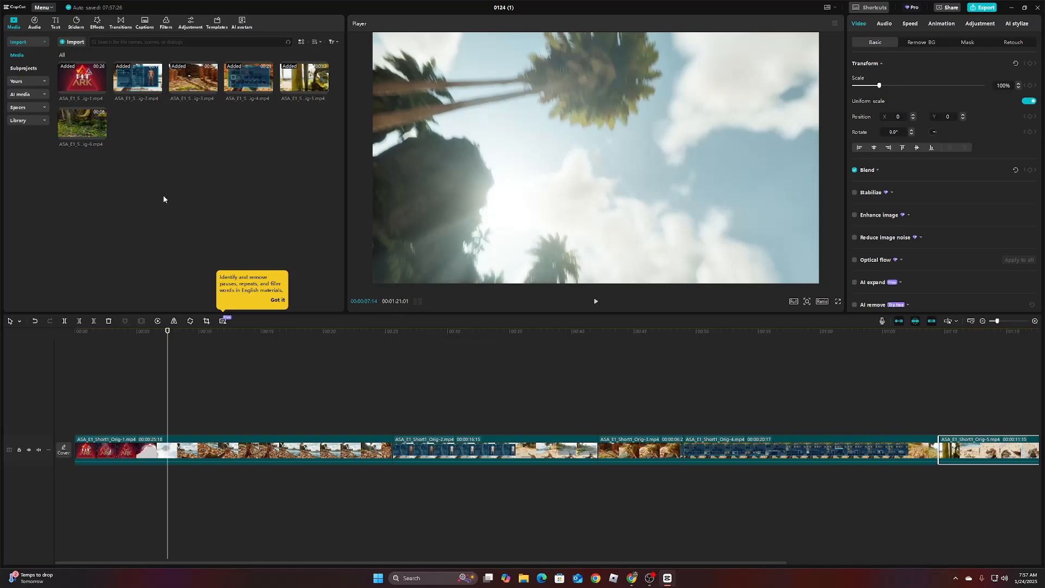
pyautogui.moveTo(321, 563); pyautogui.dragTo(421, 563)
pyautogui.moveTo(88, 122); pyautogui.dragTo(954, 444)
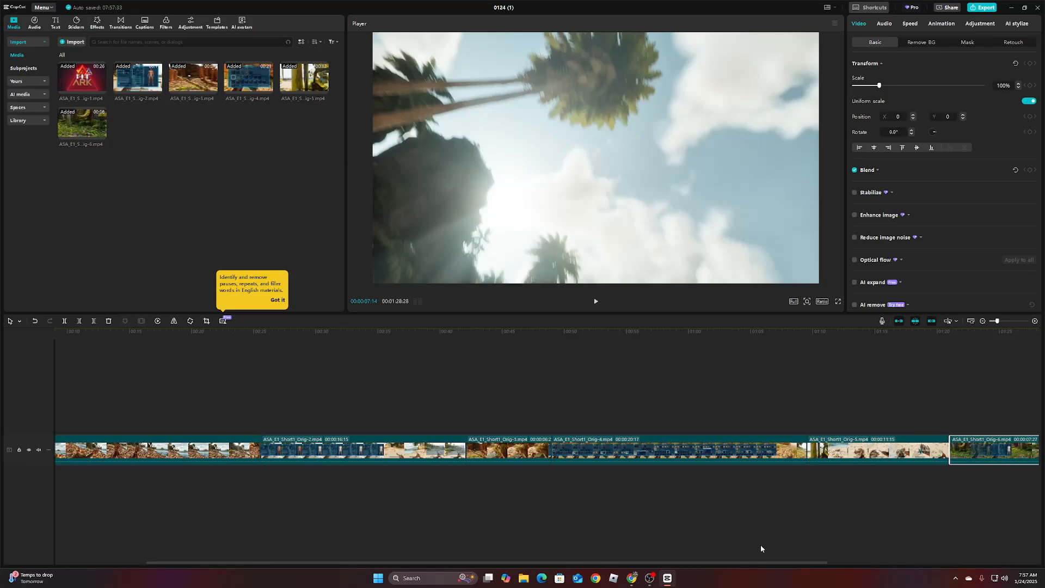
# Step: Play the assembled timeline across the joins between the first three clips, stopping within the third clip
pyautogui.moveTo(757, 563); pyautogui.dragTo(648, 553)
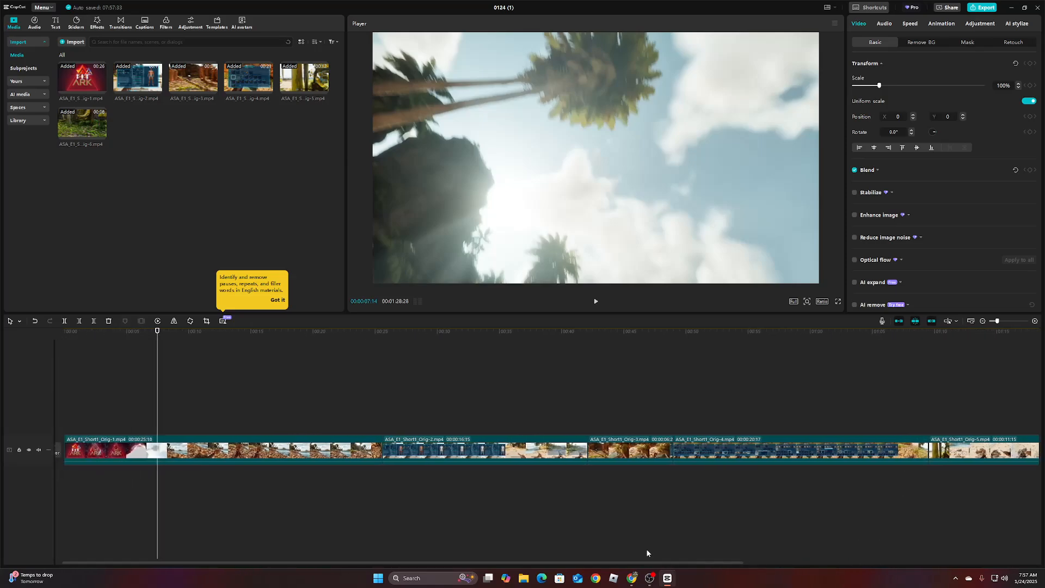
pyautogui.click(594, 306)
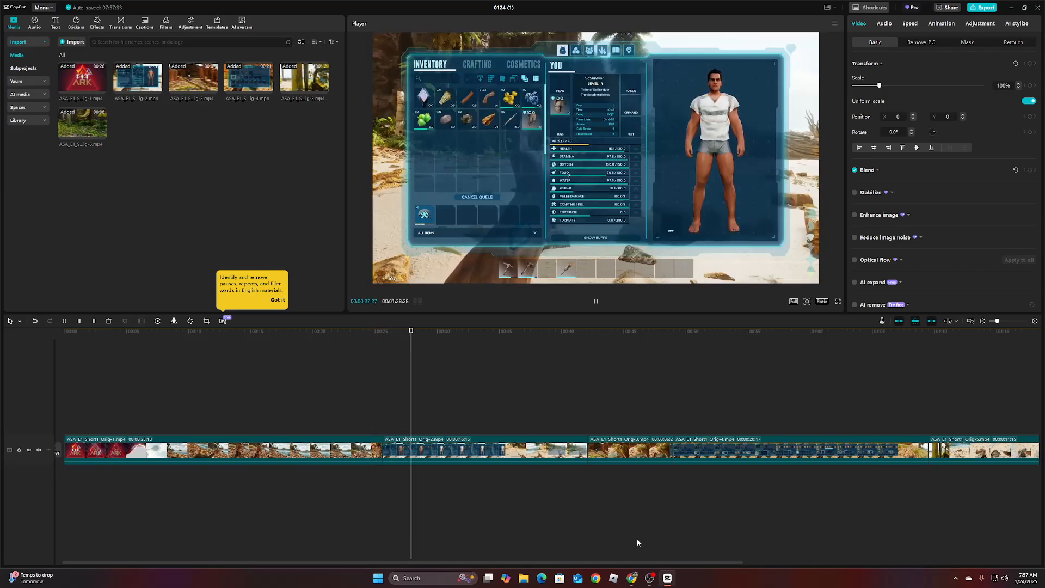
pyautogui.moveTo(635, 562); pyautogui.dragTo(703, 560)
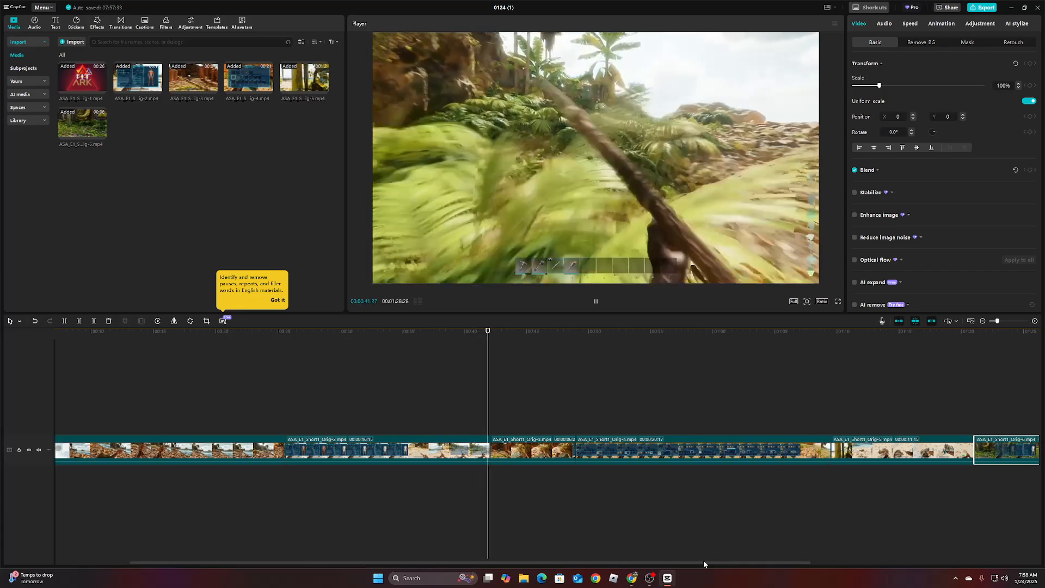
pyautogui.click(597, 311)
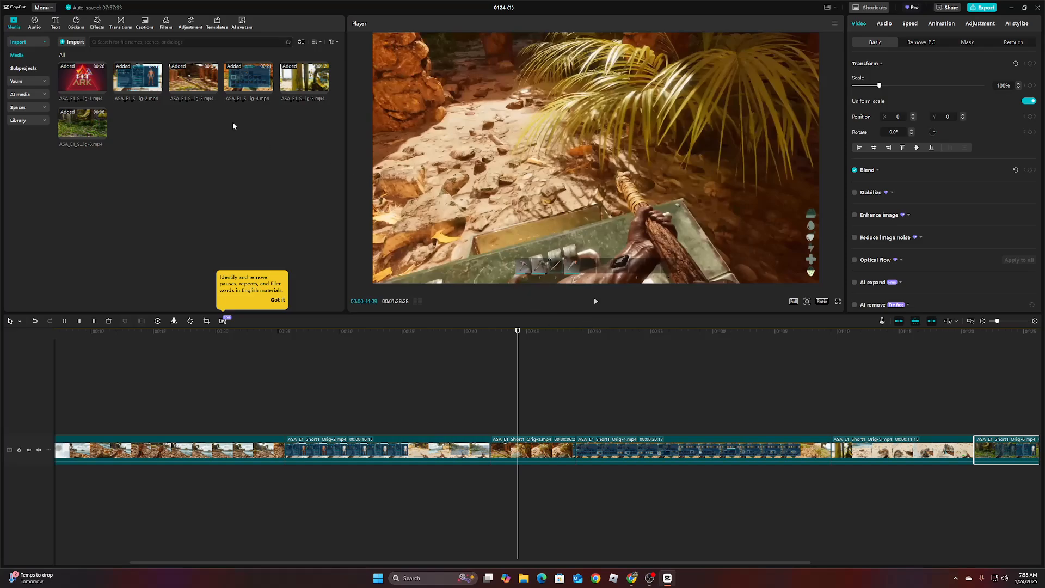
# Step: Add the Woosh transition between the second and third clips, accepting duplicate frames, and play it from just before the join
pyautogui.click(120, 22)
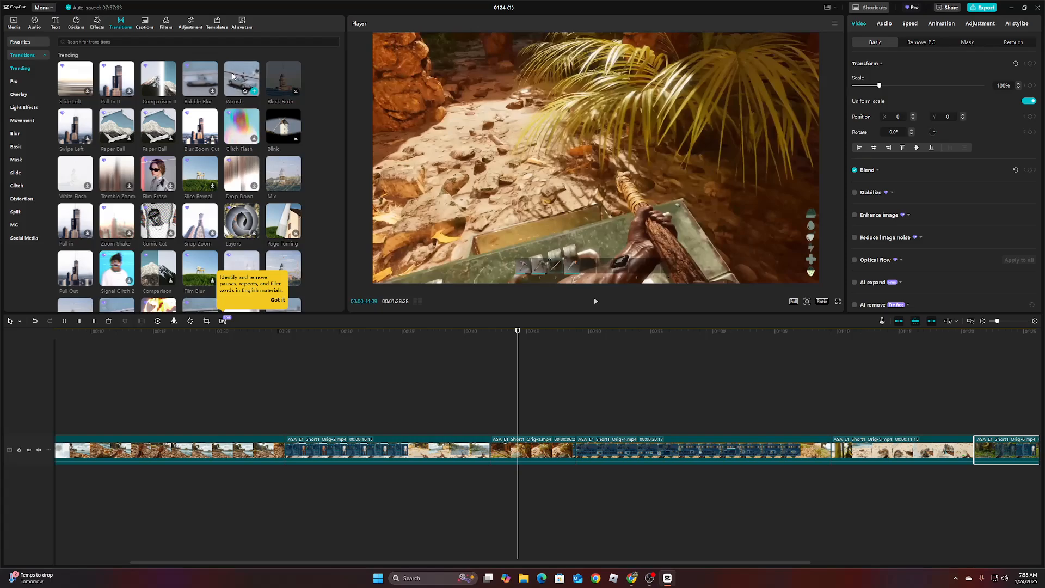
pyautogui.moveTo(232, 76)
pyautogui.mouseDown()
pyautogui.moveTo(361, 175)
pyautogui.moveTo(489, 447)
pyautogui.mouseUp()
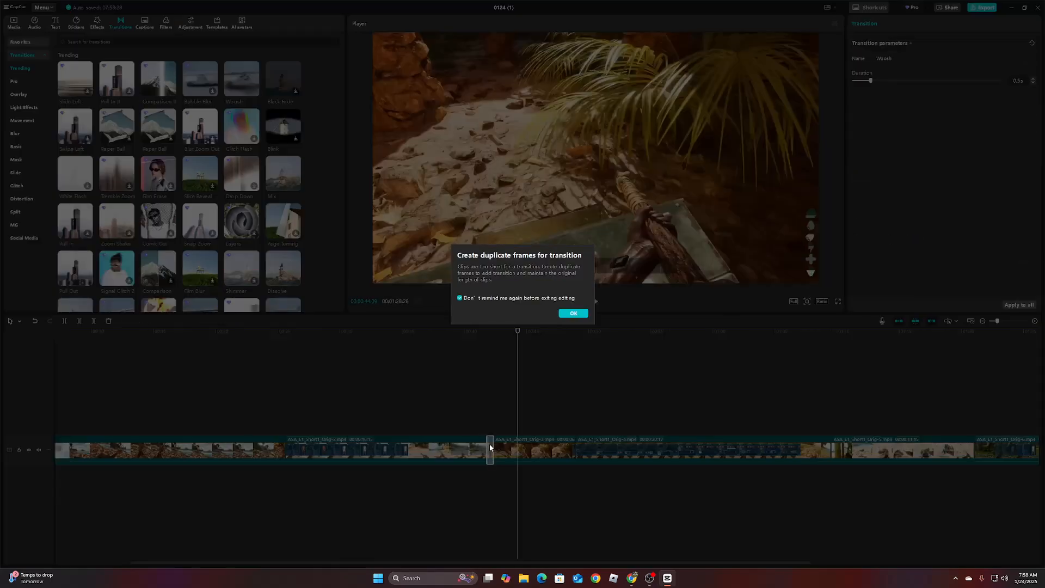
pyautogui.click(569, 314)
pyautogui.moveTo(518, 425); pyautogui.dragTo(480, 425)
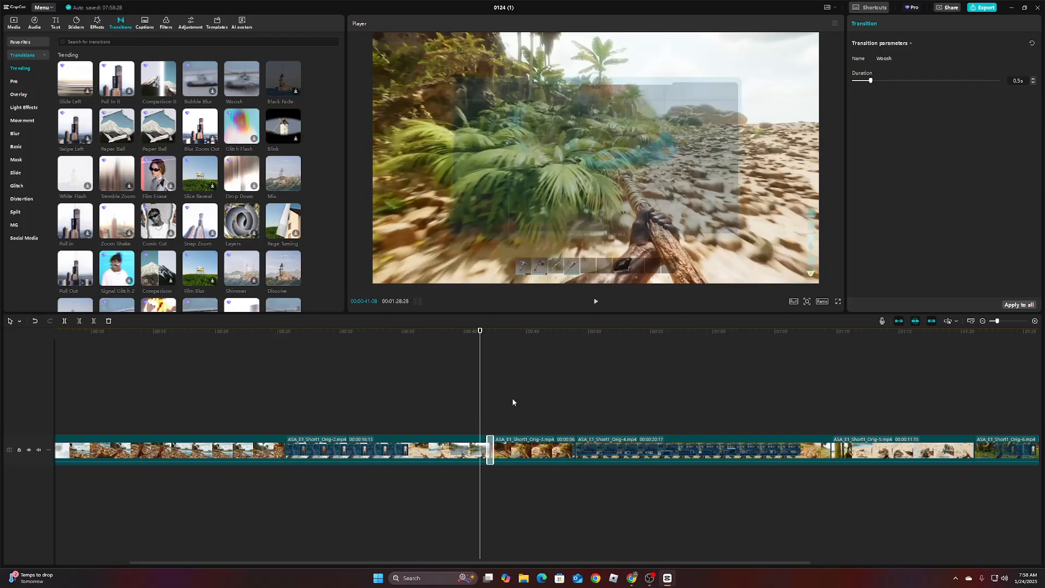
pyautogui.click(595, 303)
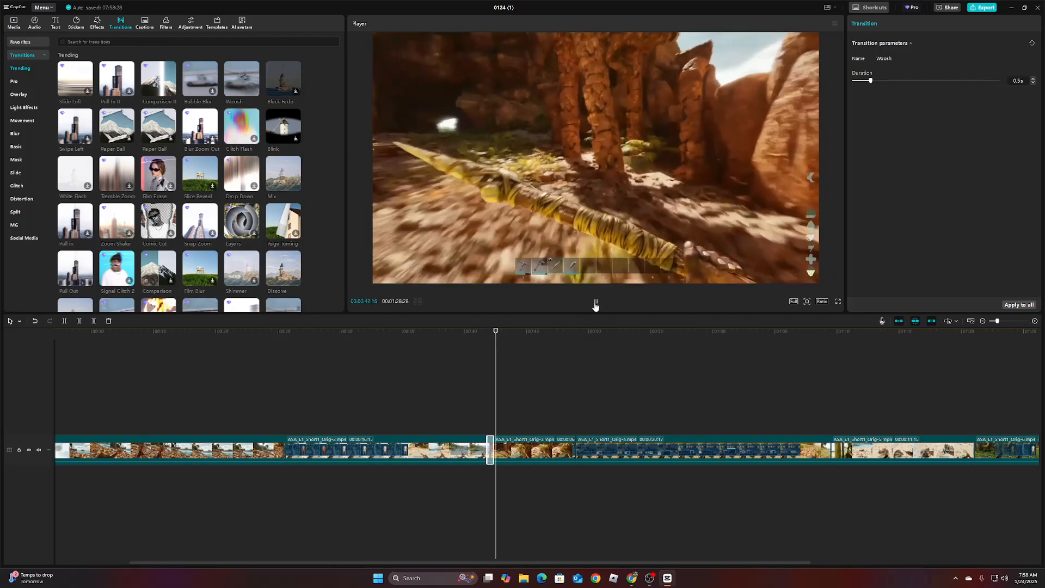
# Step: Lengthen the Woosh transition between the second and third clips to 1.1 s, replaying the join from just before it
pyautogui.moveTo(494, 450); pyautogui.dragTo(497, 450)
pyautogui.click(572, 314)
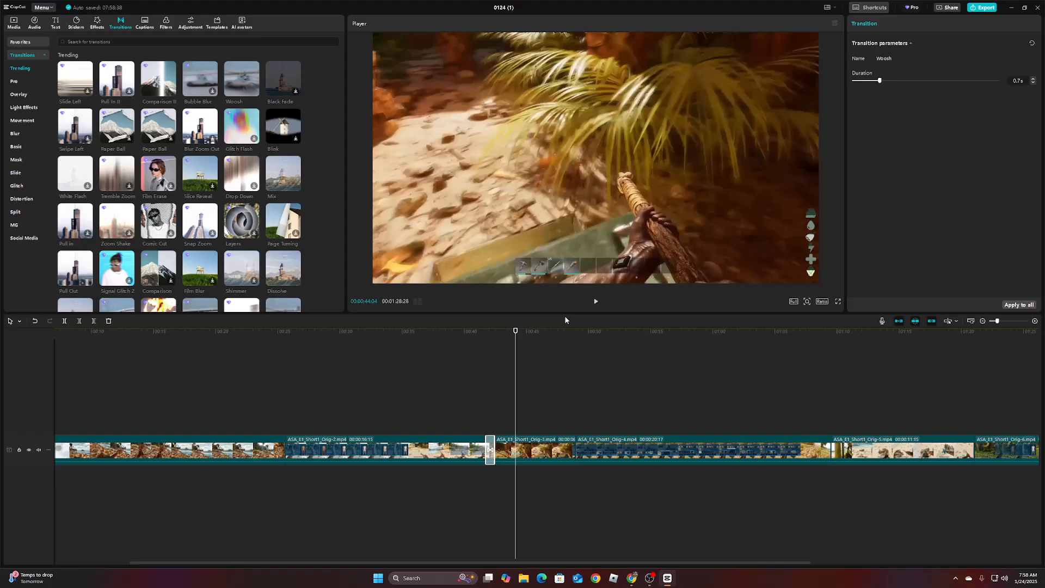
pyautogui.moveTo(515, 412); pyautogui.dragTo(483, 417)
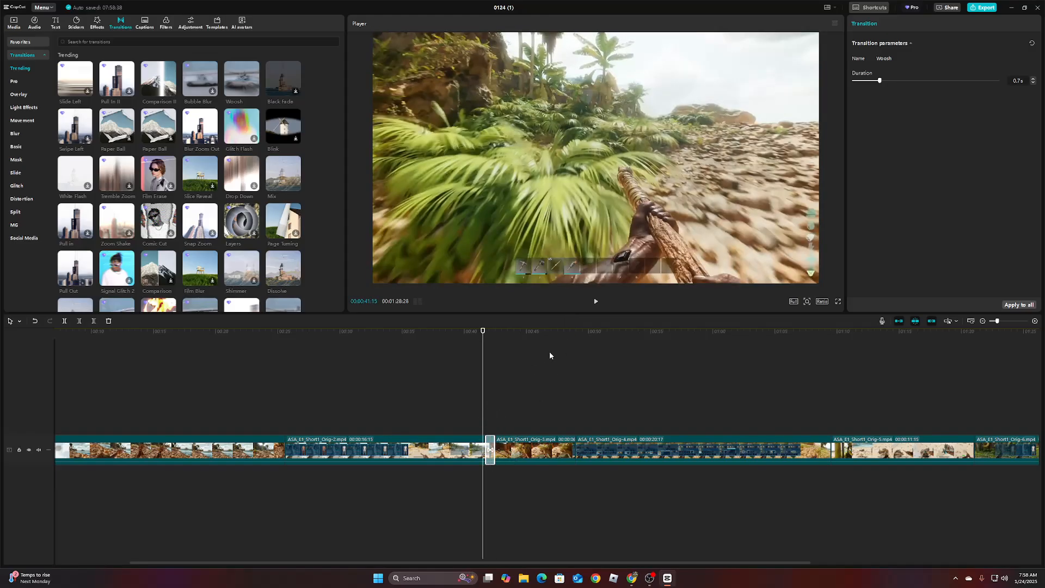
pyautogui.click(595, 301)
pyautogui.click(594, 301)
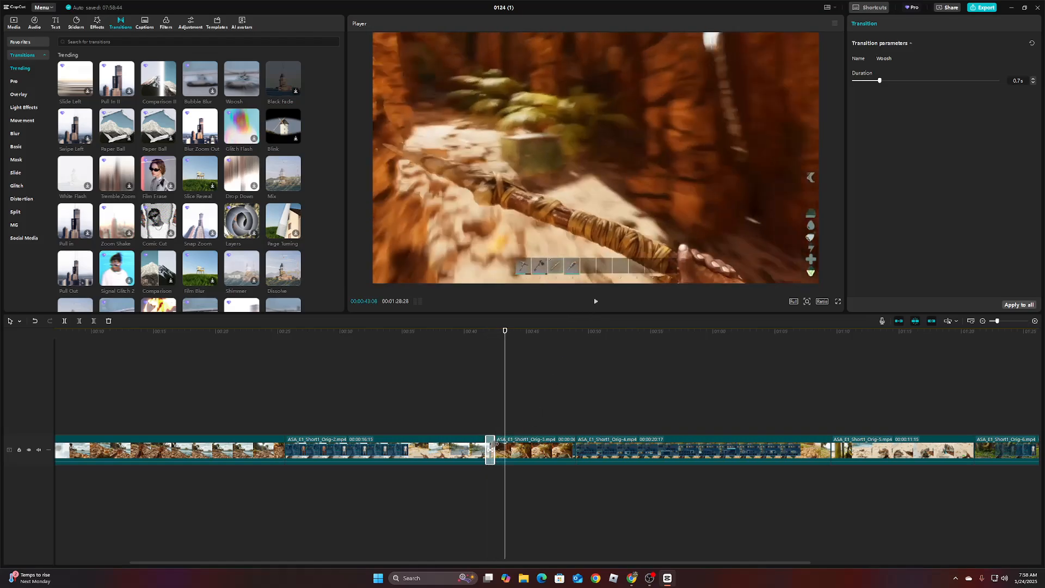
pyautogui.moveTo(504, 428); pyautogui.dragTo(480, 427)
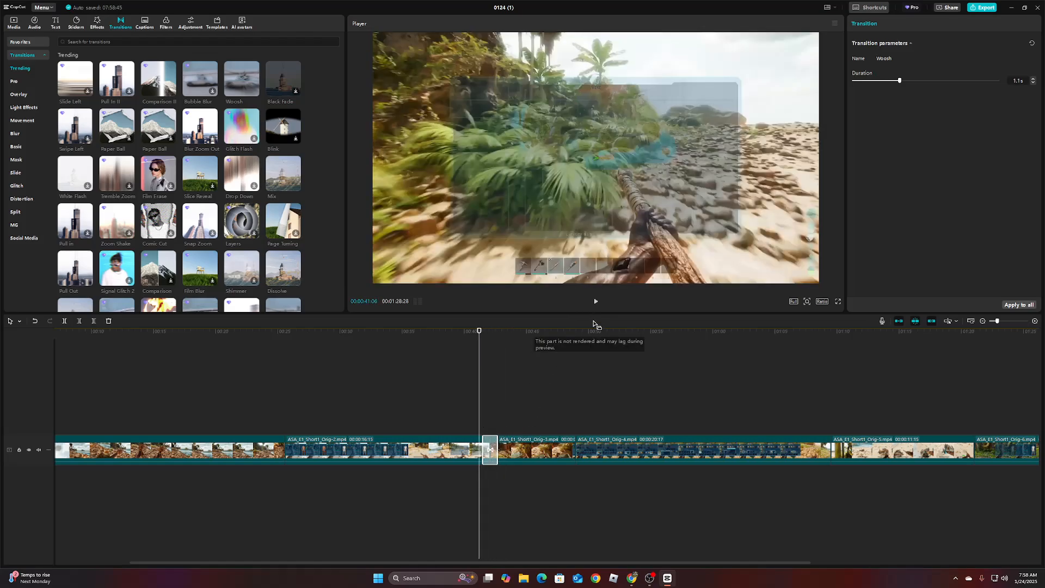
pyautogui.click(596, 303)
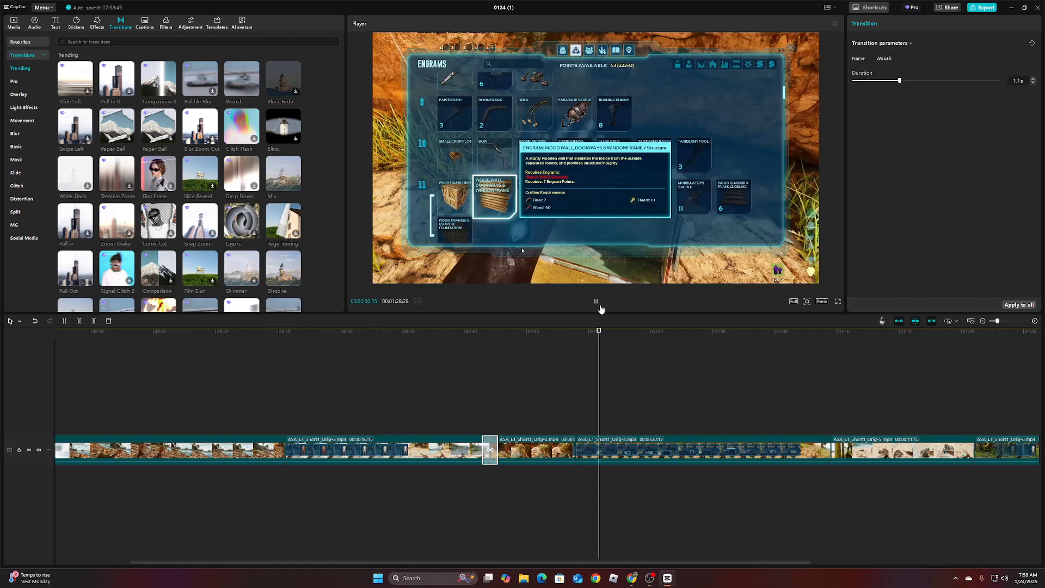
# Step: Replay the timeline across the join between the third and fourth clips, stopping within the fourth clip
pyautogui.moveTo(618, 390); pyautogui.dragTo(569, 397)
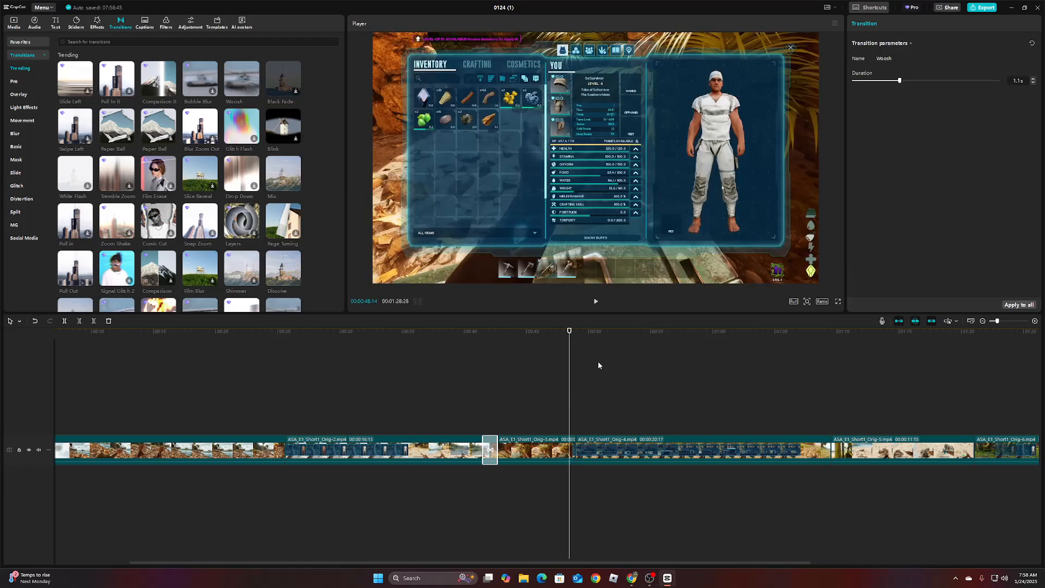
pyautogui.click(597, 308)
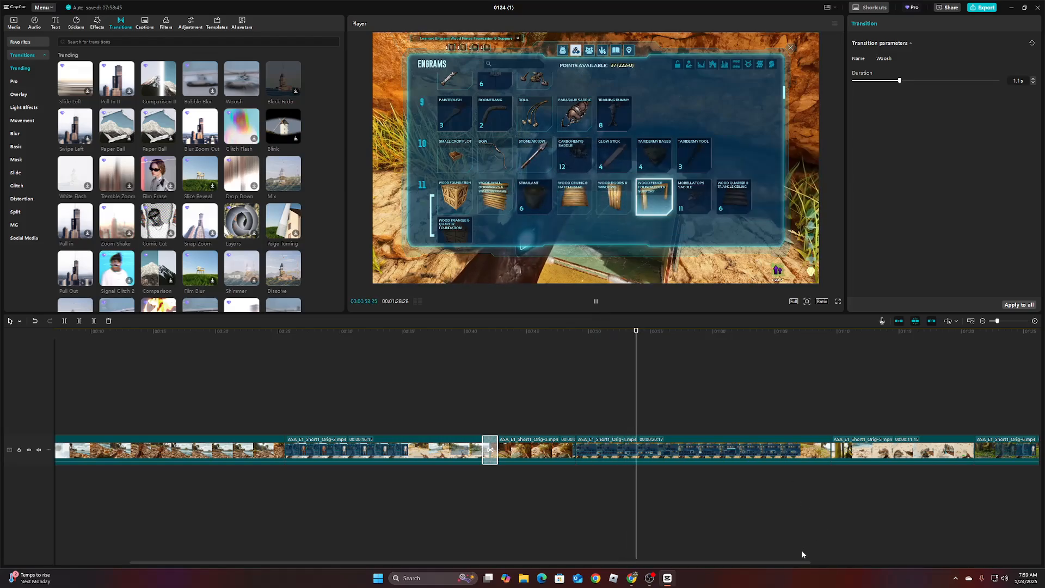
pyautogui.moveTo(797, 562); pyautogui.dragTo(858, 563)
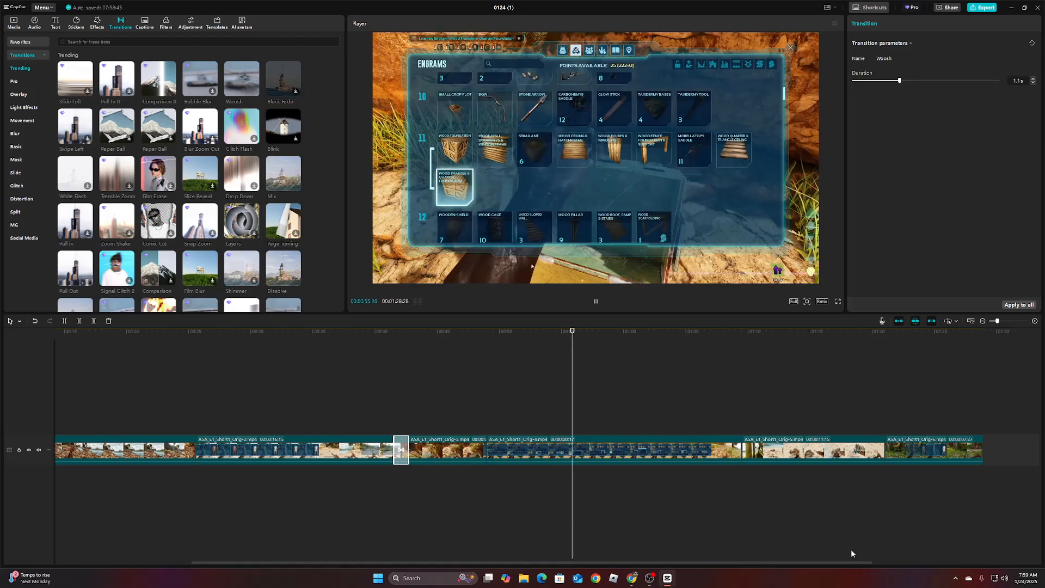
pyautogui.click(594, 419)
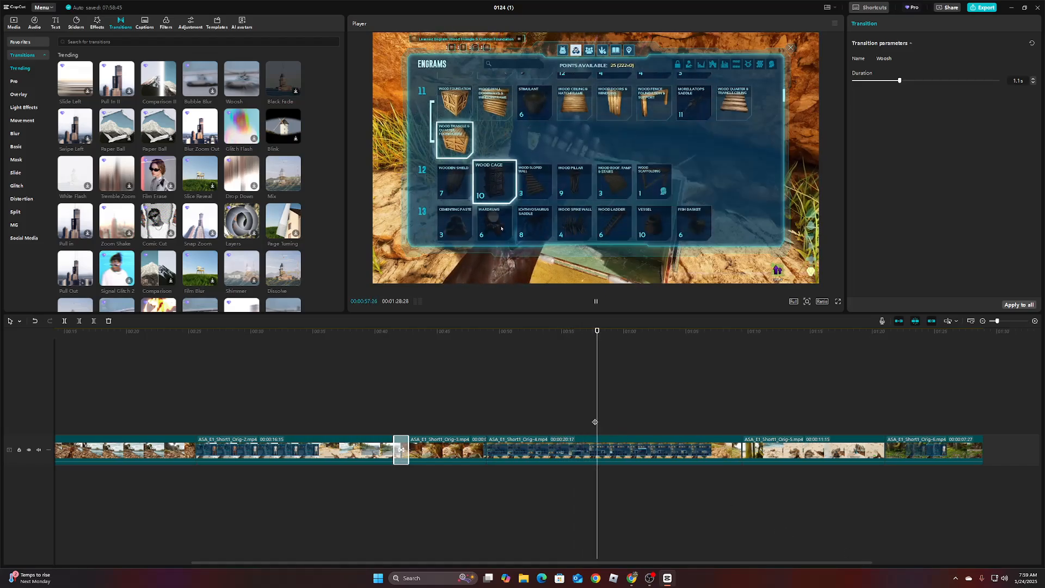
pyautogui.moveTo(596, 421); pyautogui.dragTo(465, 421)
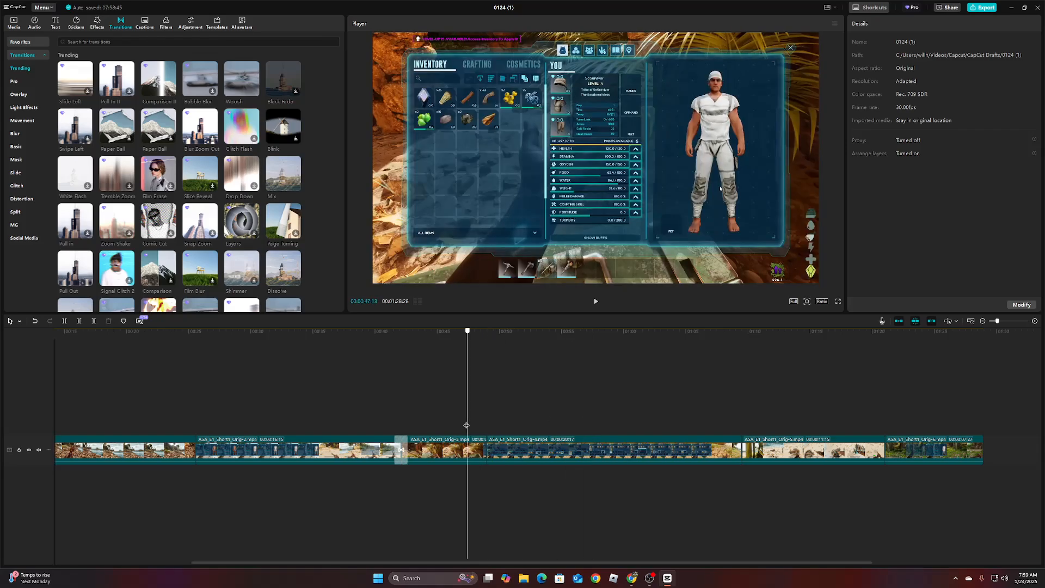
pyautogui.click(594, 302)
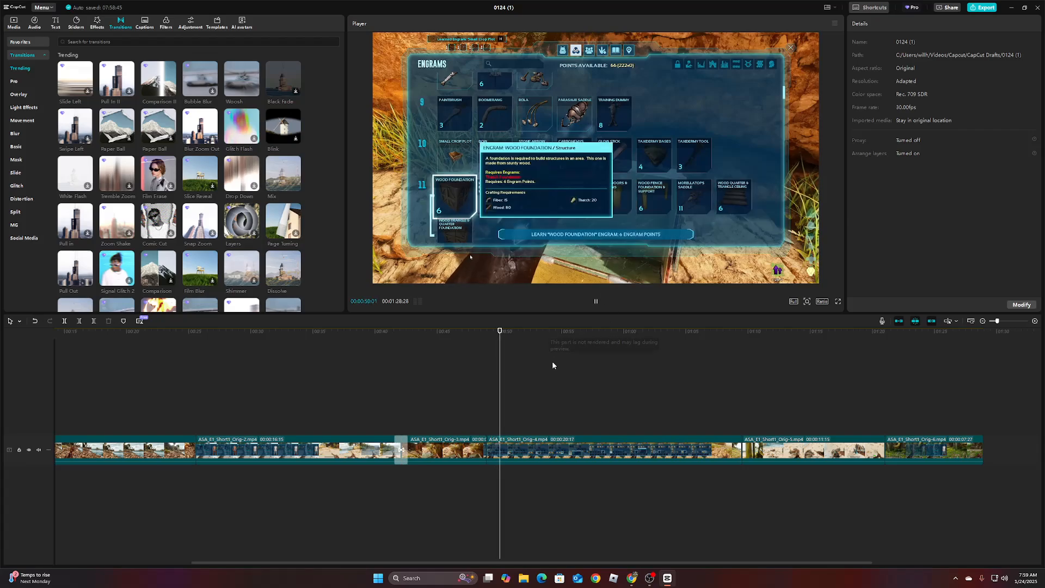
pyautogui.click(598, 305)
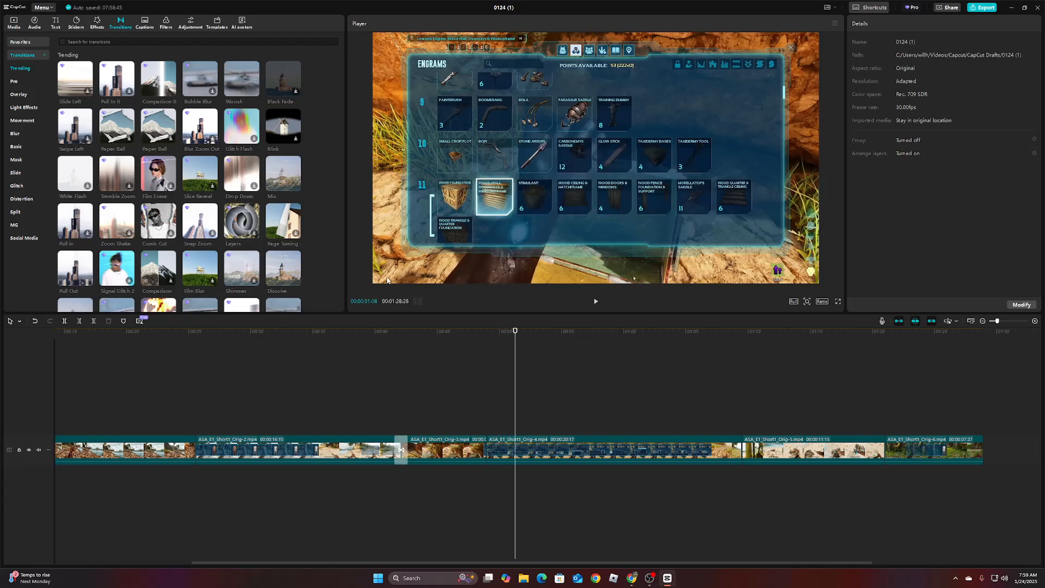
# Step: Add the Shake II transition between the third and fourth clips and play from that join into the fifth clip
pyautogui.scroll(-3, 238, 171)
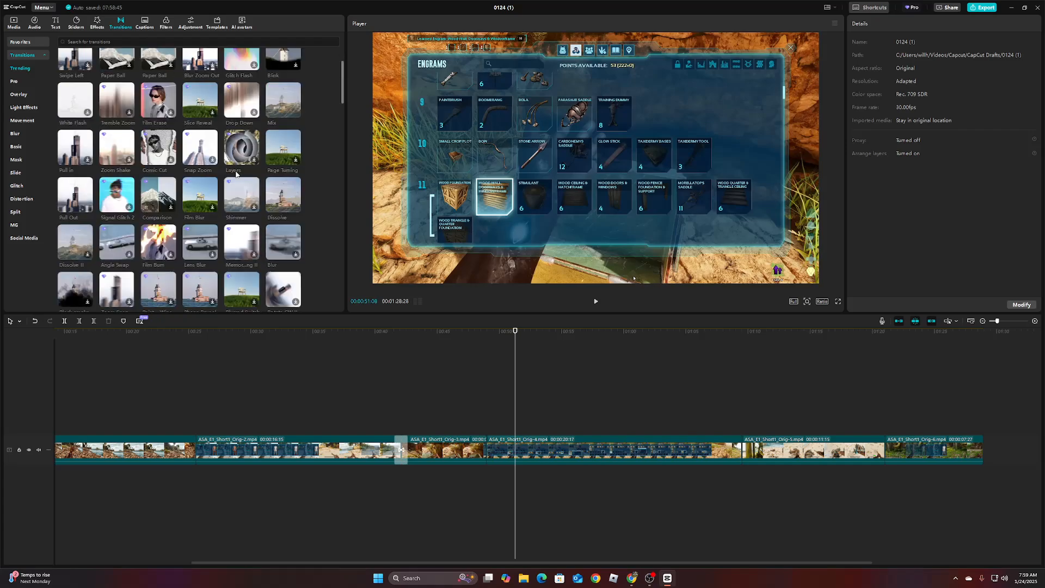
pyautogui.scroll(-1, 240, 214)
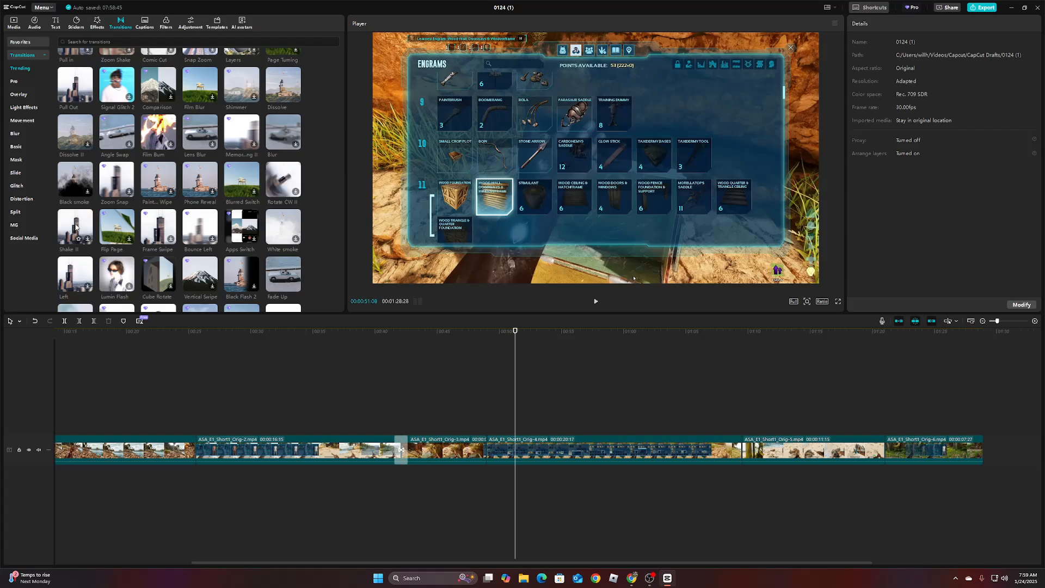
pyautogui.moveTo(74, 227)
pyautogui.mouseDown()
pyautogui.moveTo(93, 225)
pyautogui.moveTo(350, 381)
pyautogui.moveTo(374, 417)
pyautogui.moveTo(69, 220)
pyautogui.mouseUp()
pyautogui.click(87, 238)
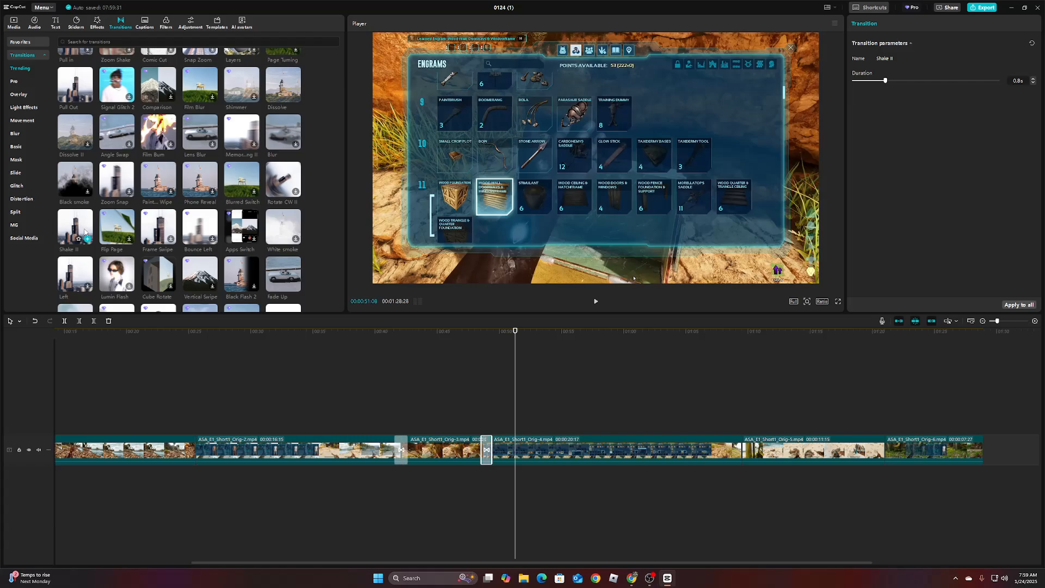
pyautogui.moveTo(545, 457); pyautogui.dragTo(478, 420)
pyautogui.click(596, 302)
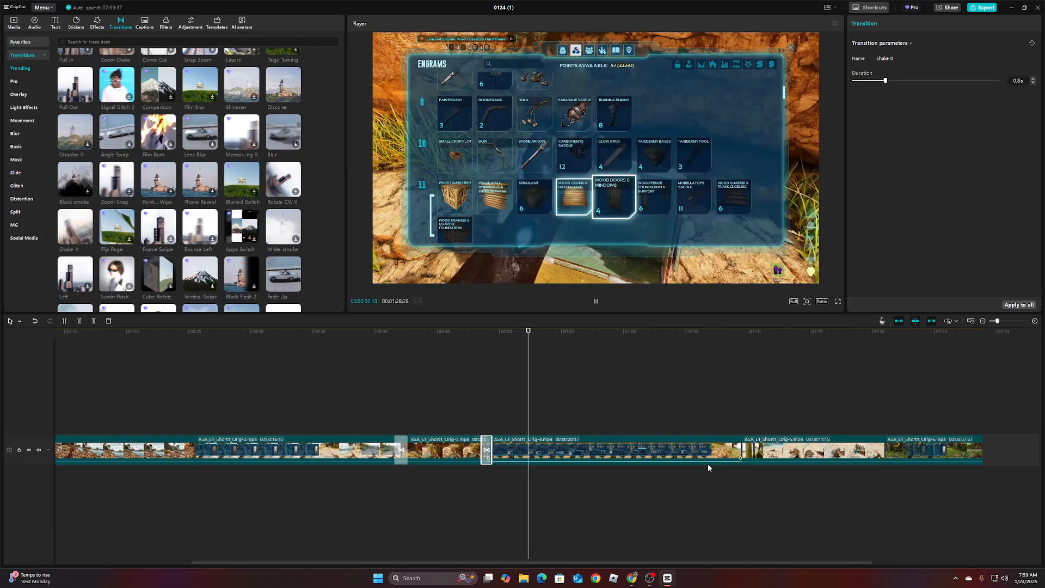
pyautogui.moveTo(756, 562); pyautogui.dragTo(785, 561)
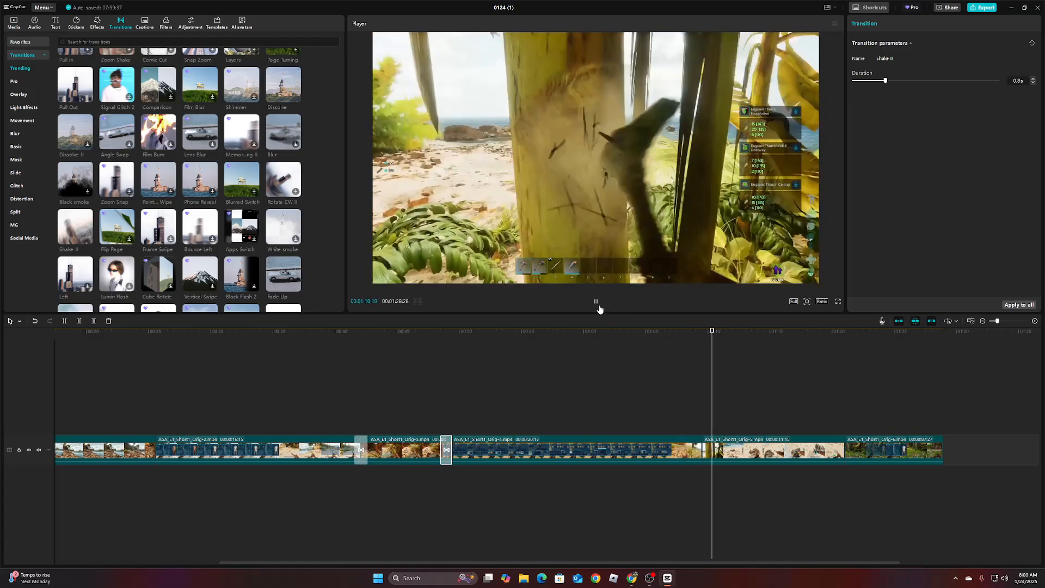
pyautogui.click(599, 307)
# Step: Add the Clouds transition between the fourth and fifth clips, lengthen it to 1.1 s, and play from just before it
pyautogui.scroll(-2, 219, 221)
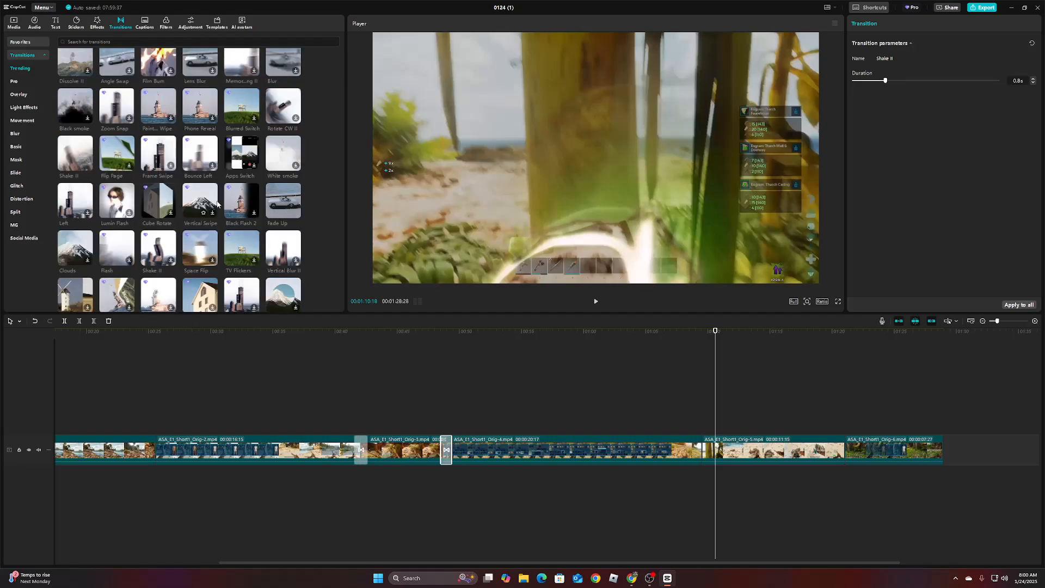
pyautogui.scroll(-2, 228, 226)
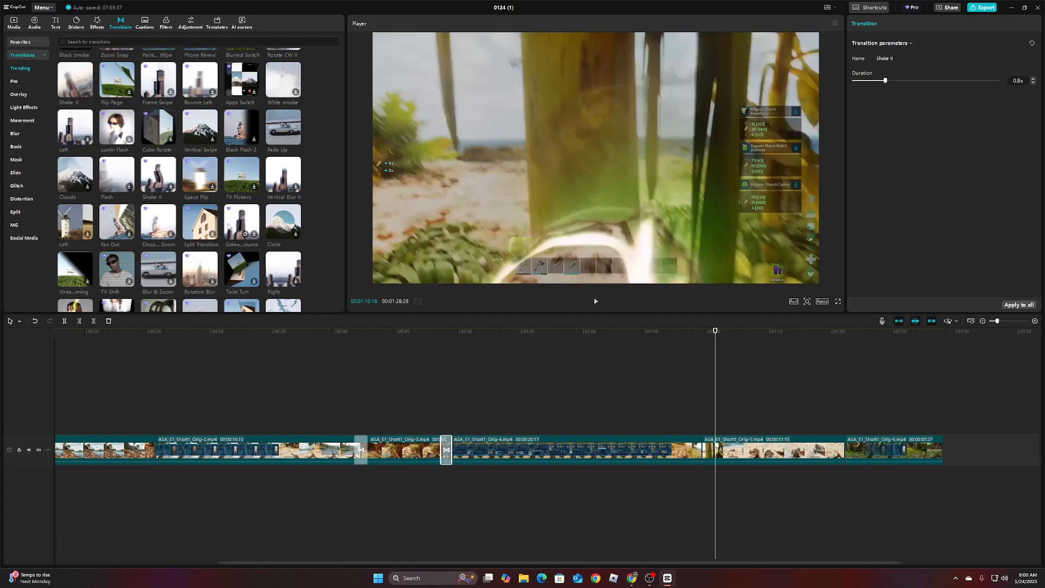
pyautogui.scroll(1, 228, 226)
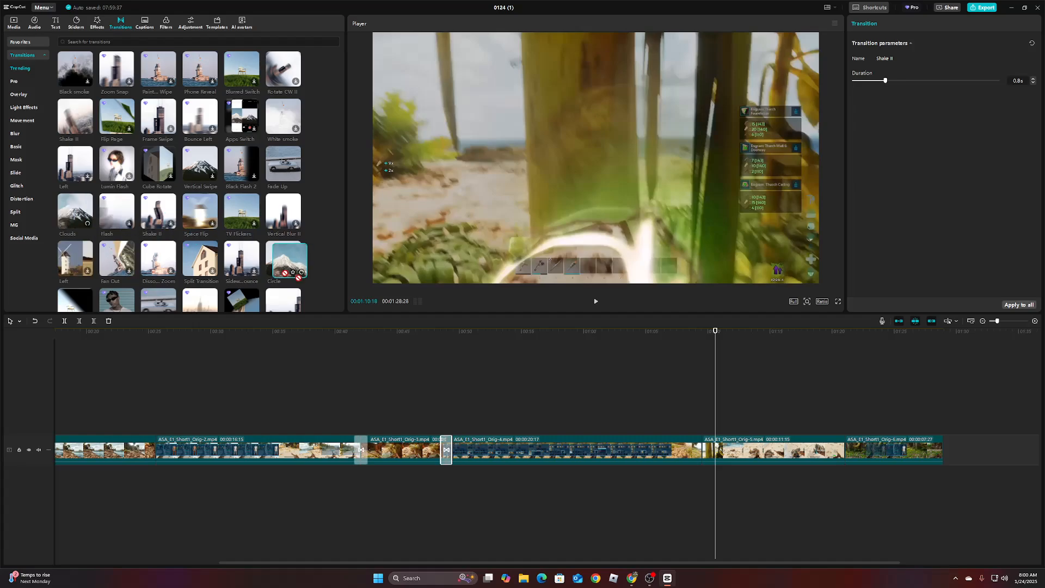
pyautogui.moveTo(696, 453); pyautogui.dragTo(697, 452)
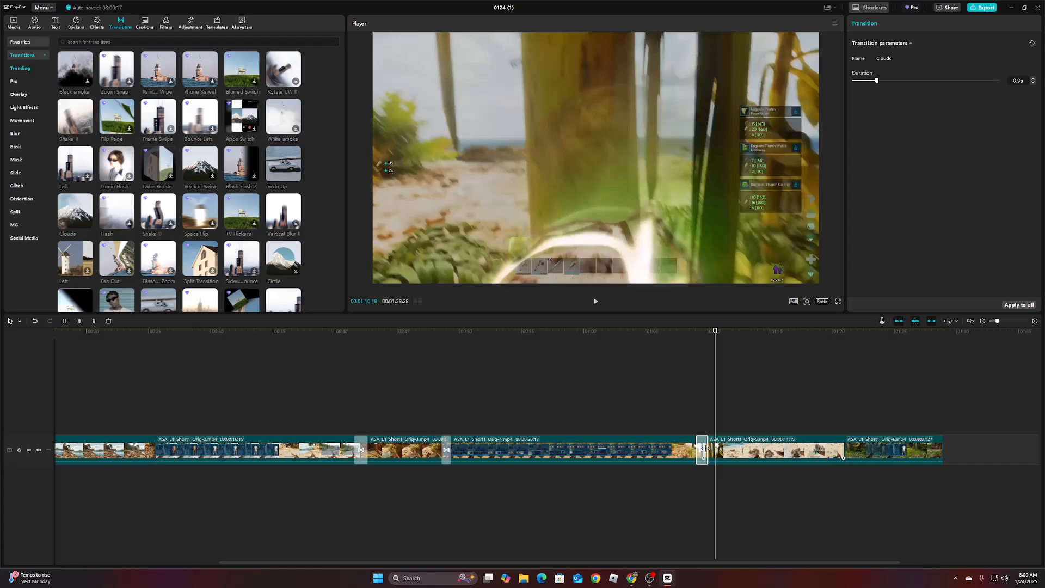
pyautogui.click(693, 430)
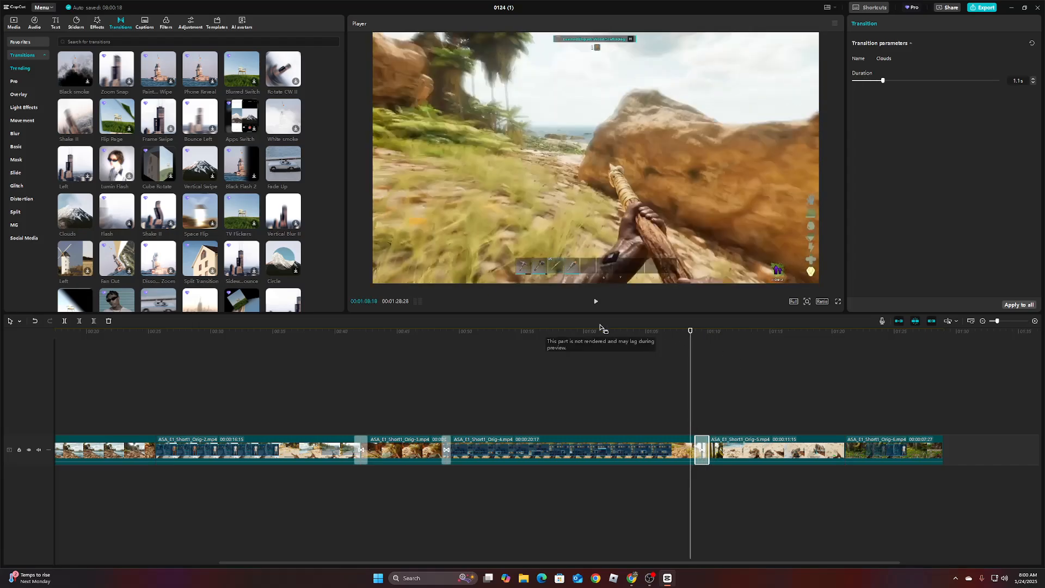
pyautogui.click(596, 301)
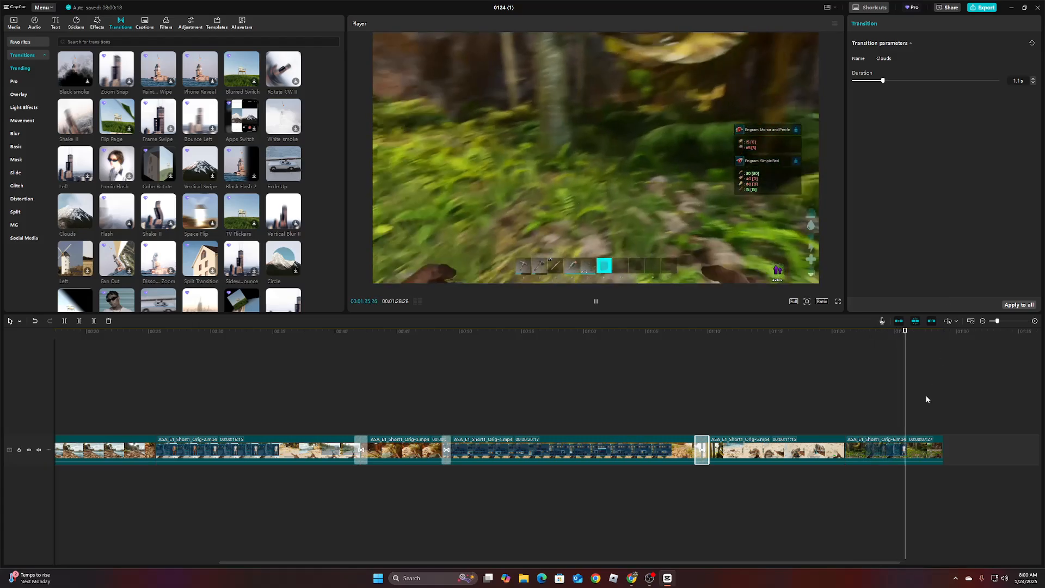
# Step: Delete ASA_E1_Short1_Orig-6.mp4 from the end of the timeline and return the playhead to the start
pyautogui.click(900, 452)
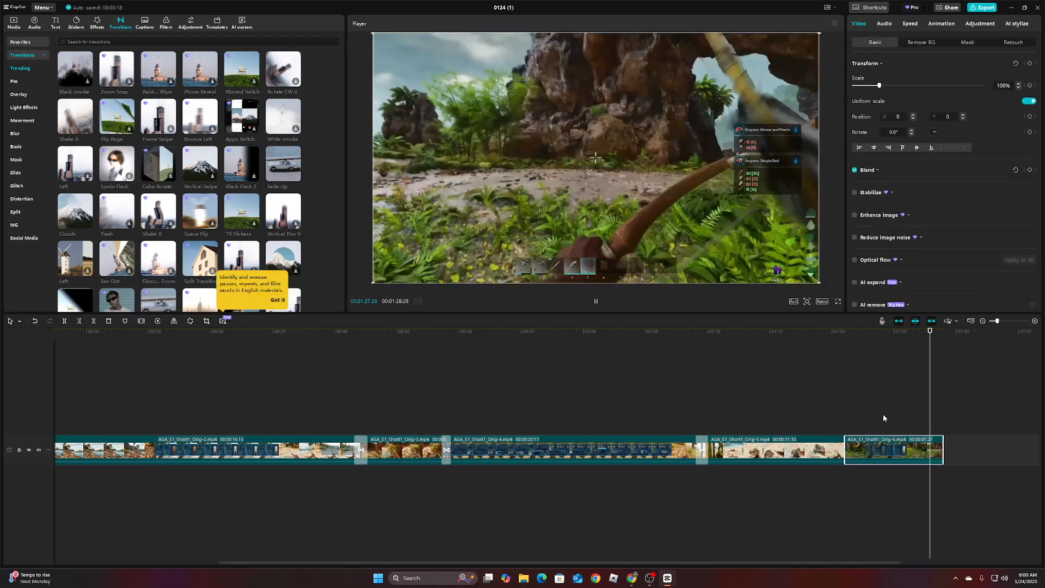
pyautogui.press('Delete')
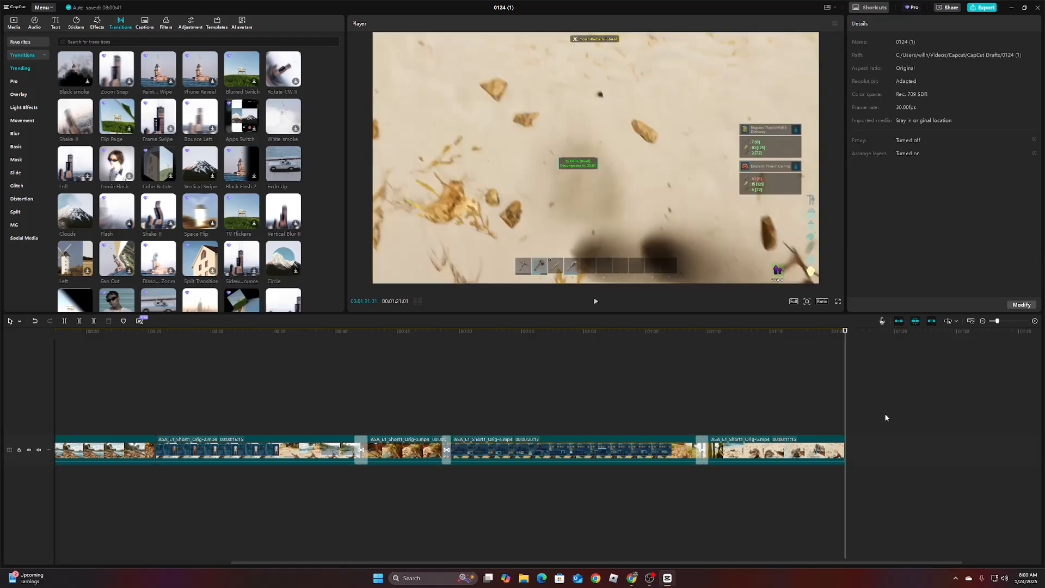
pyautogui.moveTo(845, 422); pyautogui.dragTo(59, 379)
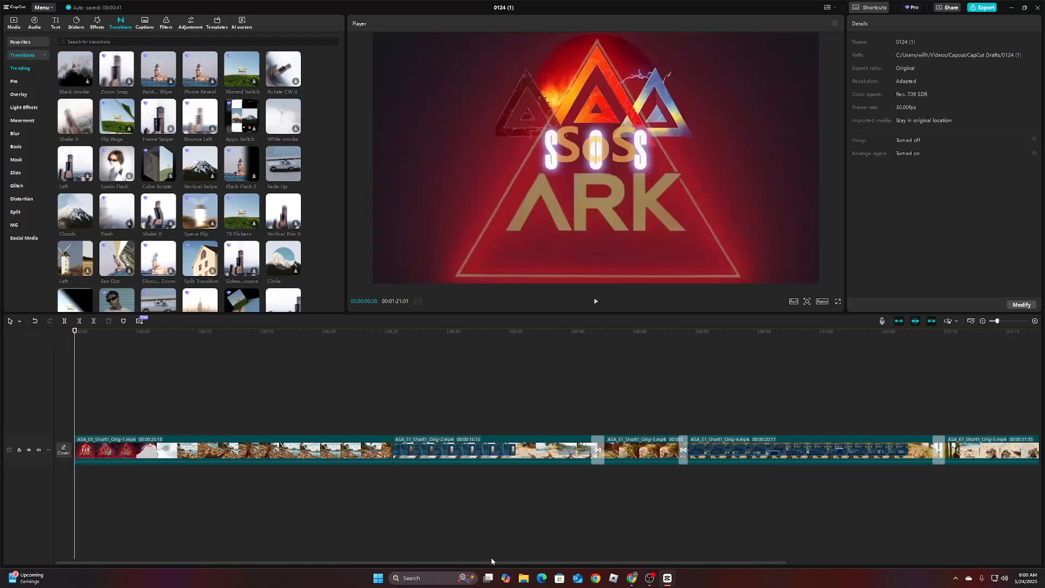
pyautogui.moveTo(491, 560); pyautogui.dragTo(425, 537)
# Step: Review the project's export settings and close them without exporting
pyautogui.click(984, 8)
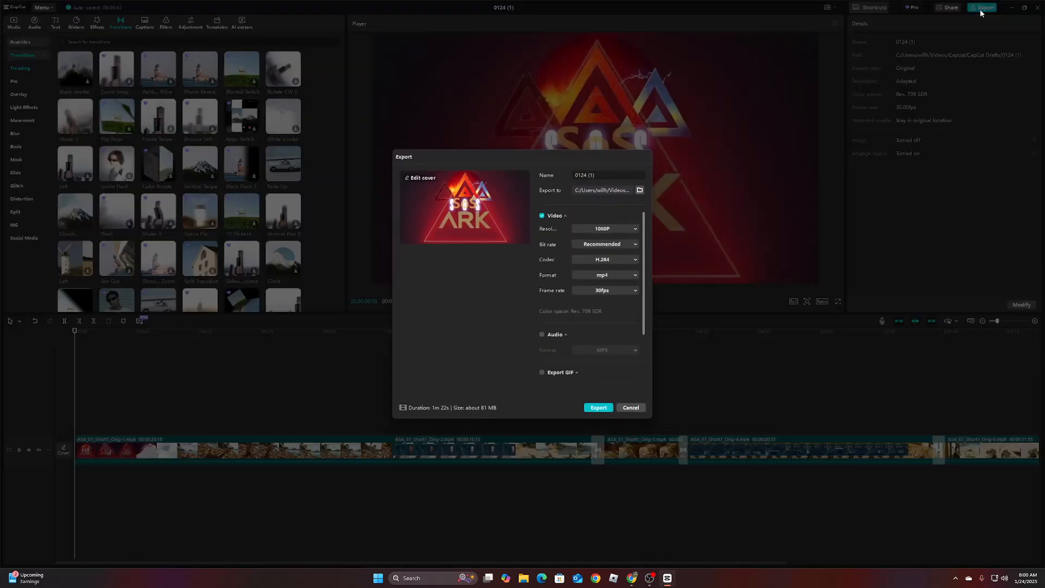
pyautogui.click(632, 409)
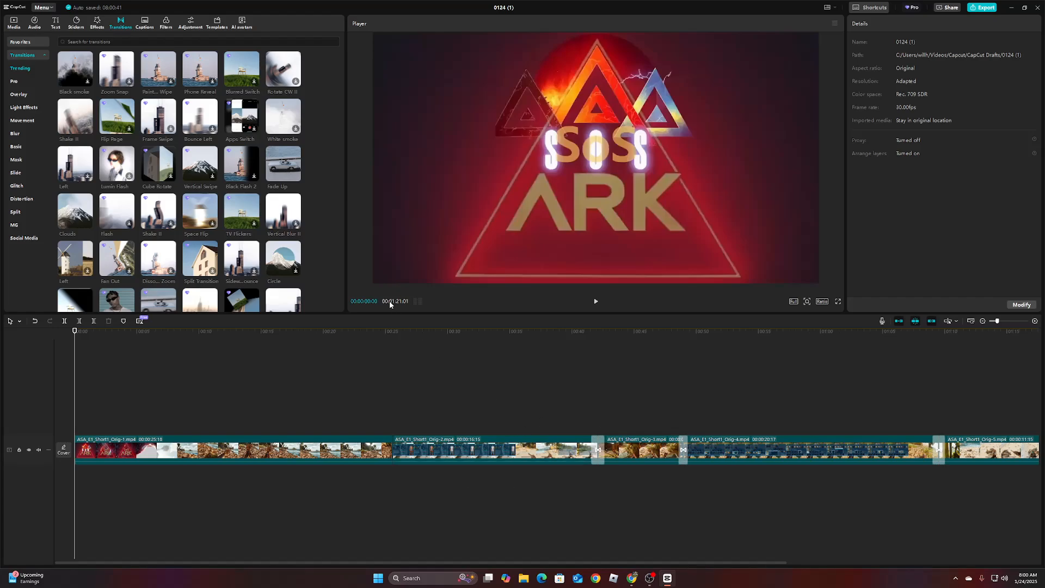
# Step: Preview the tracks Blossom and Fresh Five in the Beauty and fashion music collection and browse its other tracks
pyautogui.click(35, 22)
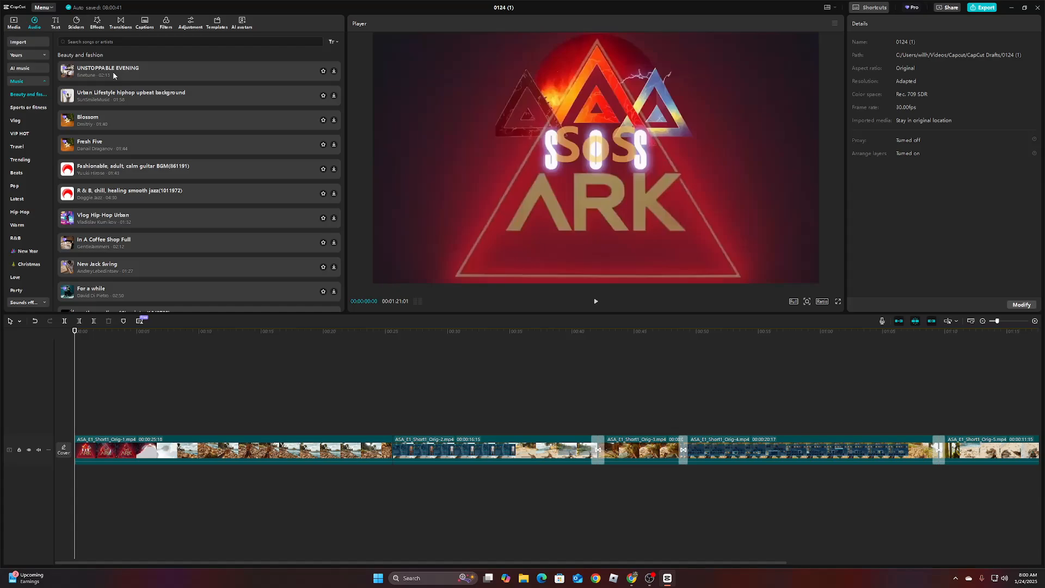
pyautogui.click(119, 120)
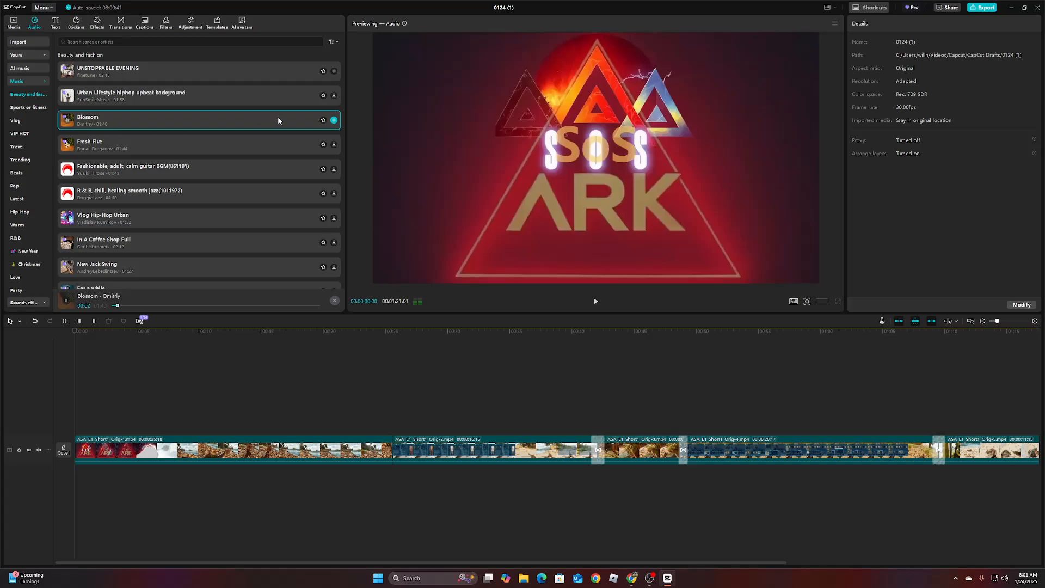
pyautogui.click(223, 151)
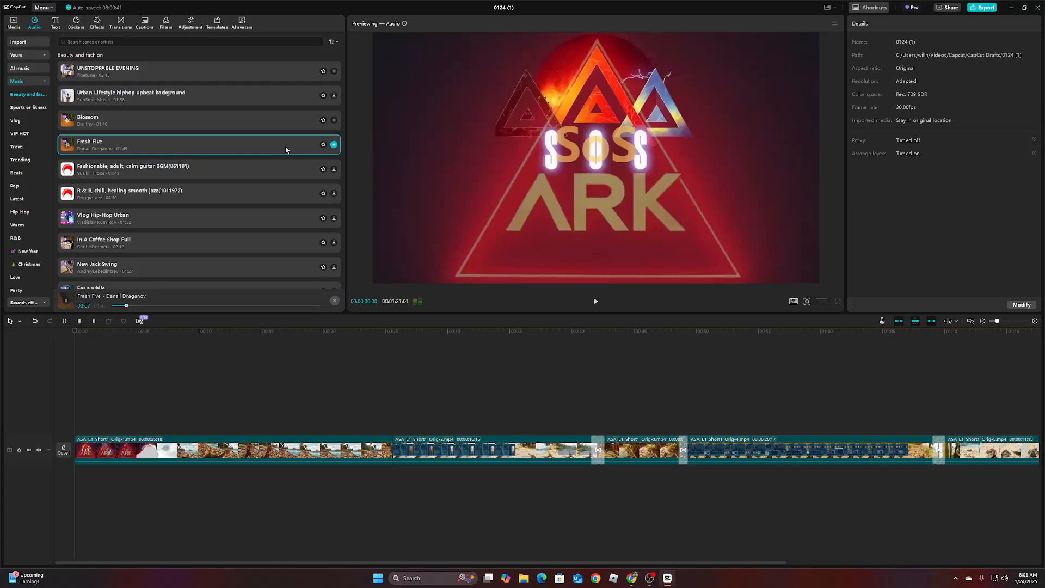
pyautogui.scroll(-3, 175, 218)
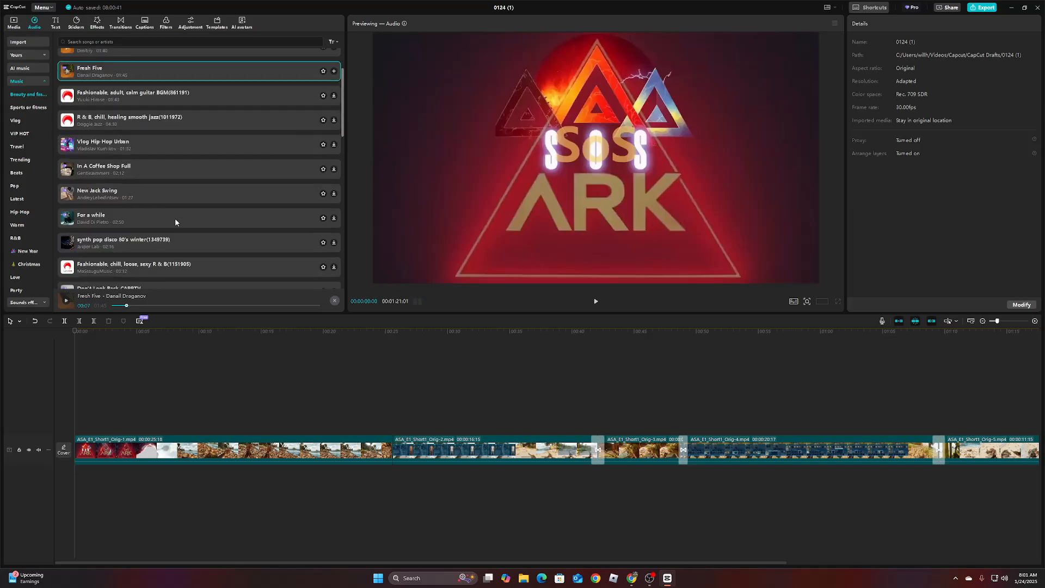
pyautogui.scroll(3, 175, 218)
pyautogui.scroll(-3, 175, 218)
pyautogui.scroll(3, 138, 211)
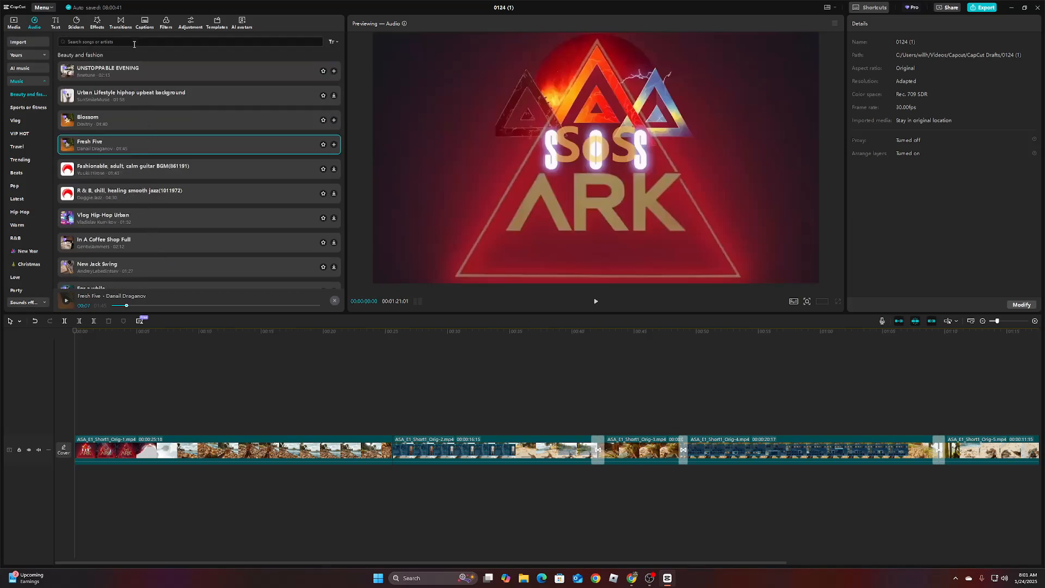
# Step: Search the music library for "digital" and preview the track Battle/Combat: Digital, fast paced EDM(1609806)
pyautogui.write('gital')
pyautogui.press('Return')
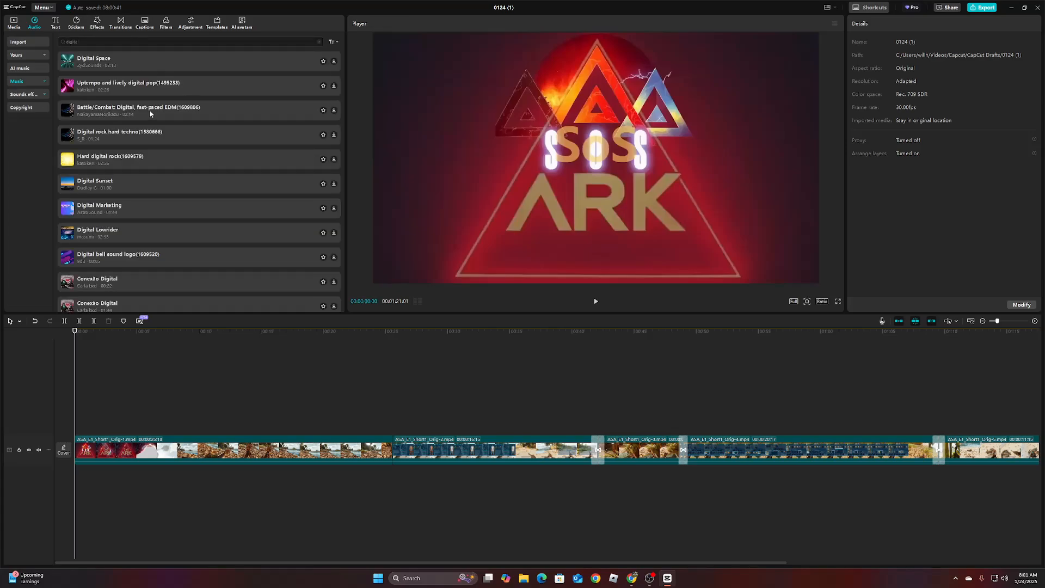
pyautogui.click(150, 110)
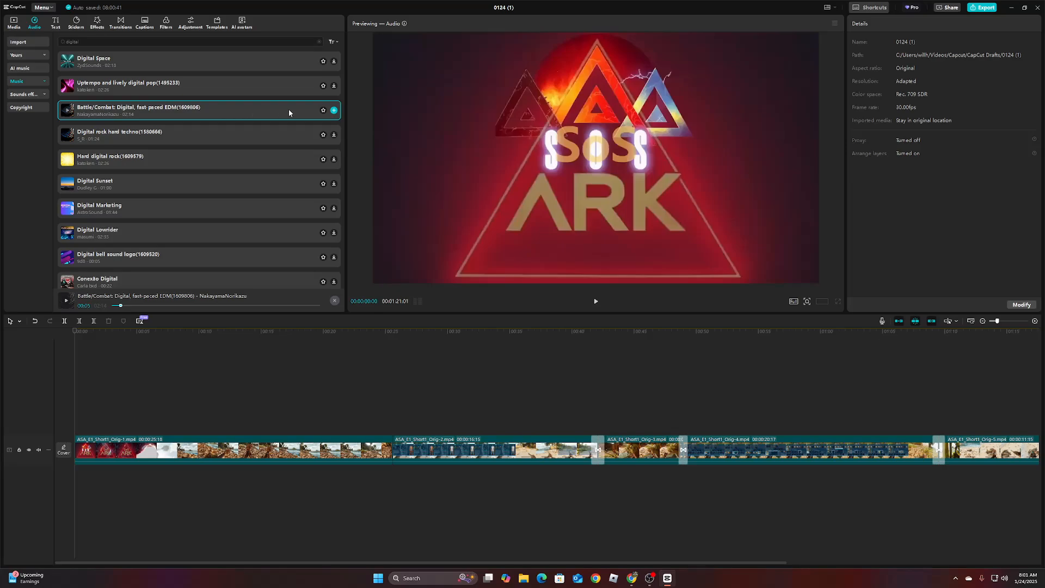
# Step: Place the track Battle/Combat: Digital, fast paced EDM(1609806) below the video from 00:00 and trim its end to the last clip's end
pyautogui.moveTo(265, 113); pyautogui.dragTo(86, 478)
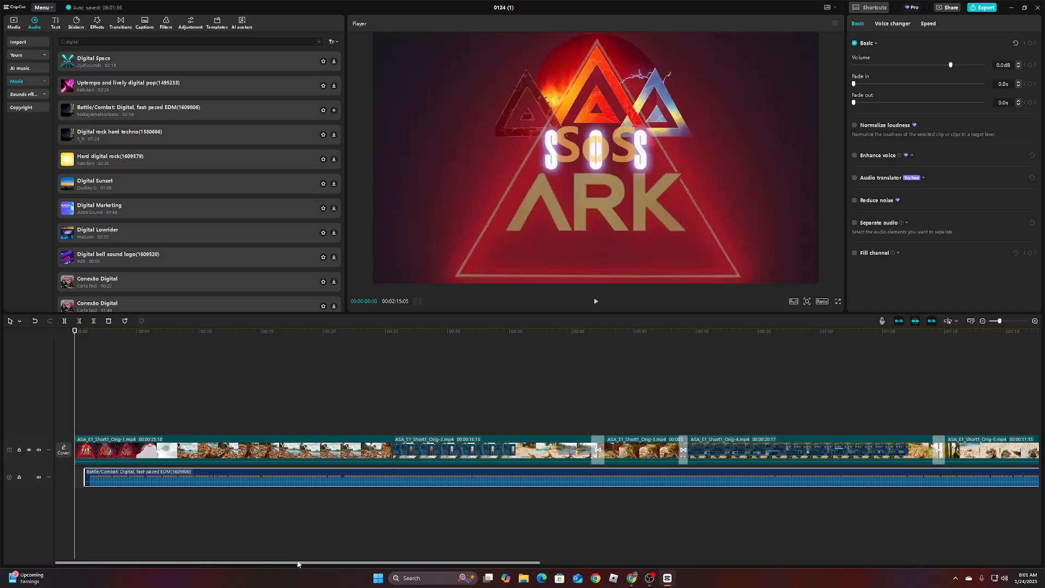
pyautogui.moveTo(293, 478); pyautogui.dragTo(284, 478)
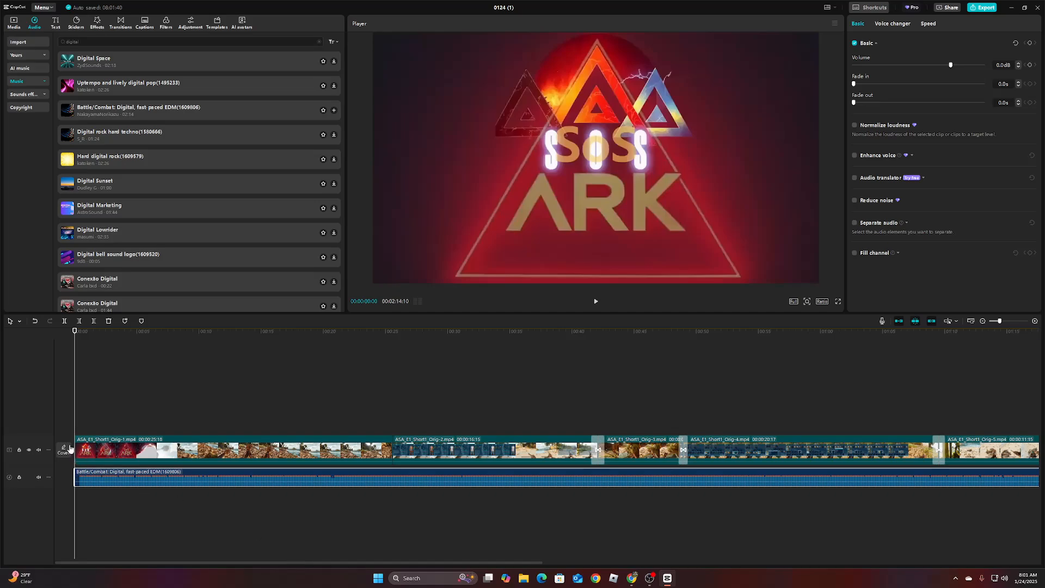
pyautogui.moveTo(163, 562); pyautogui.dragTo(612, 526)
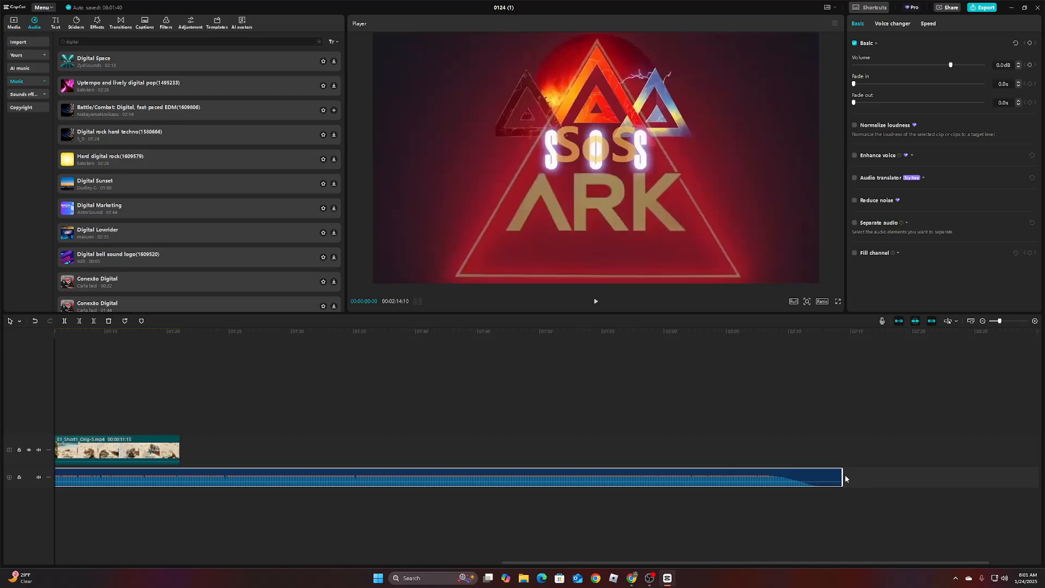
pyautogui.moveTo(843, 475); pyautogui.dragTo(185, 464)
pyautogui.moveTo(415, 561); pyautogui.dragTo(357, 561)
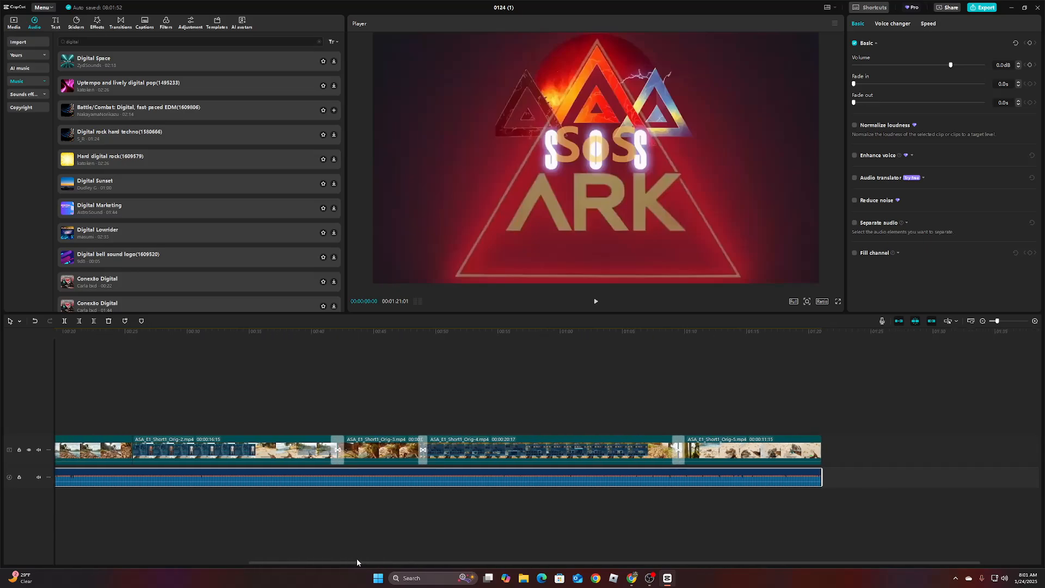
# Step: Shorten the music clip to end partway through ASA_E1_Short1_Orig-4.mp4 and preview the track Digital Sunset
pyautogui.moveTo(824, 480); pyautogui.dragTo(495, 480)
pyautogui.click(475, 560)
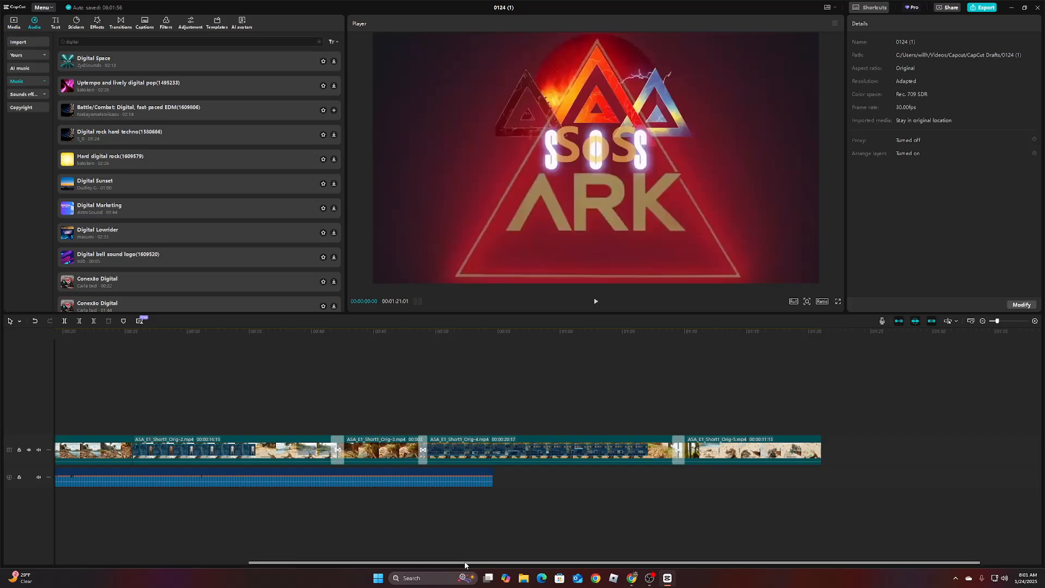
pyautogui.moveTo(475, 562); pyautogui.dragTo(433, 561)
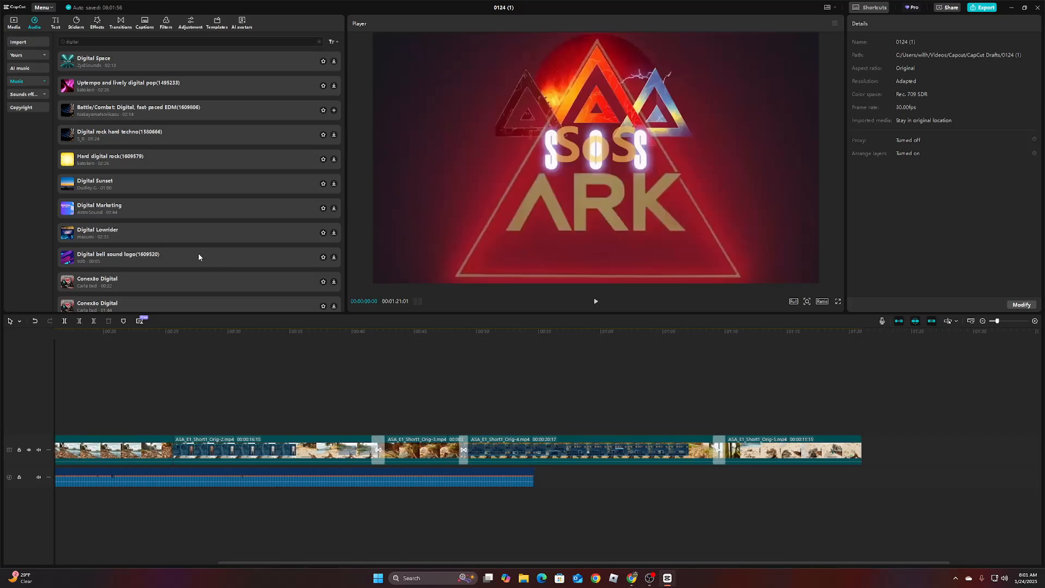
pyautogui.click(130, 183)
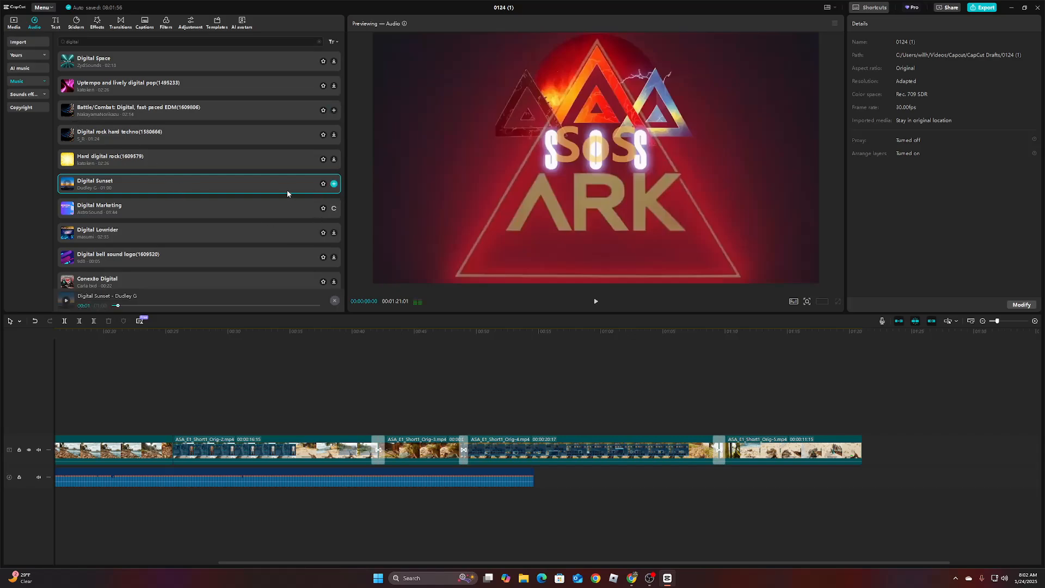
# Step: Copy the shortened music clip, paste it on the same audio track and butt it against the first one's end
pyautogui.click(507, 481)
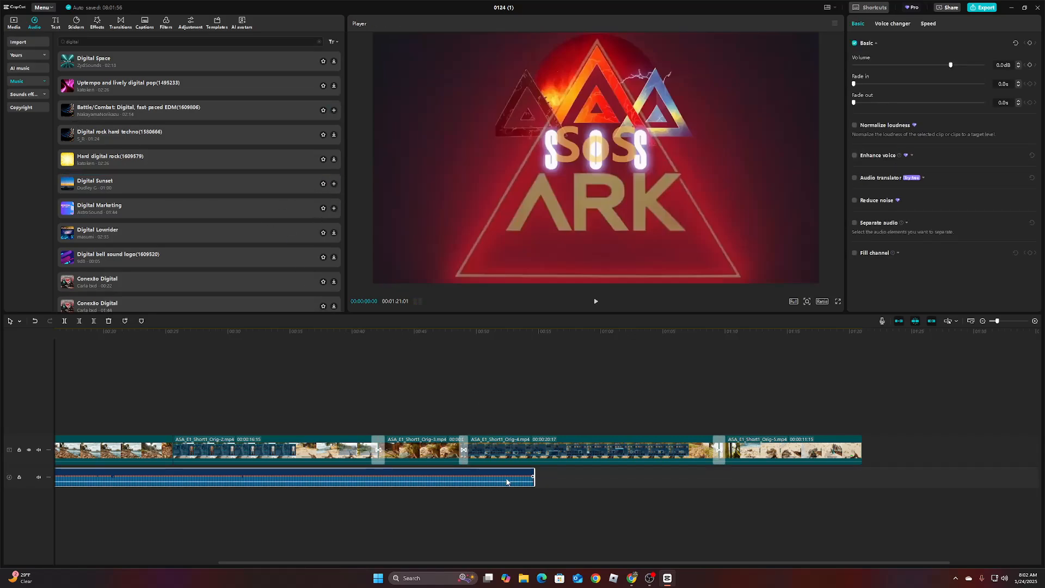
pyautogui.rightClick(507, 482)
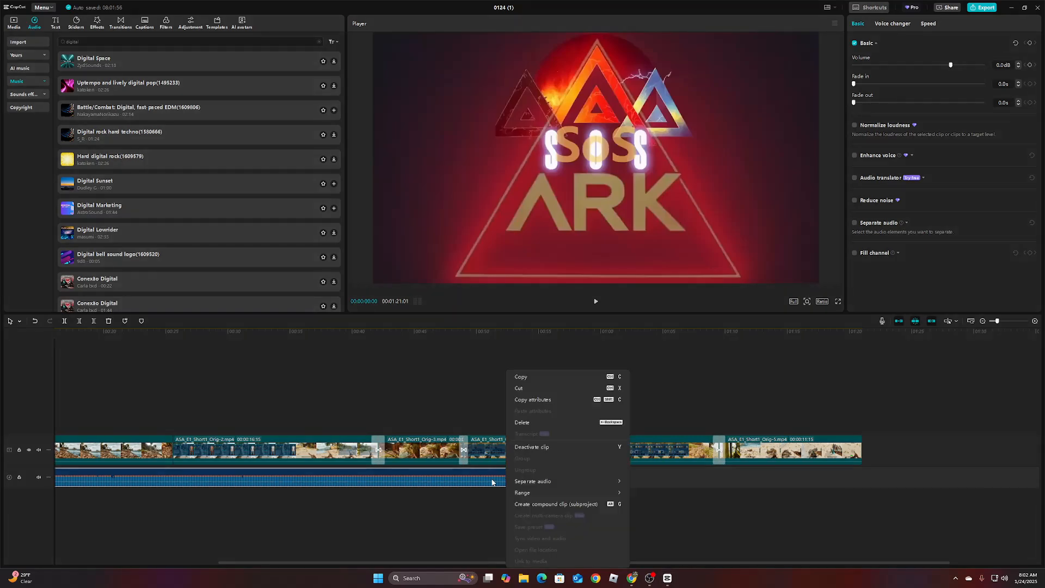
pyautogui.click(525, 378)
pyautogui.click(563, 475)
pyautogui.rightClick(562, 475)
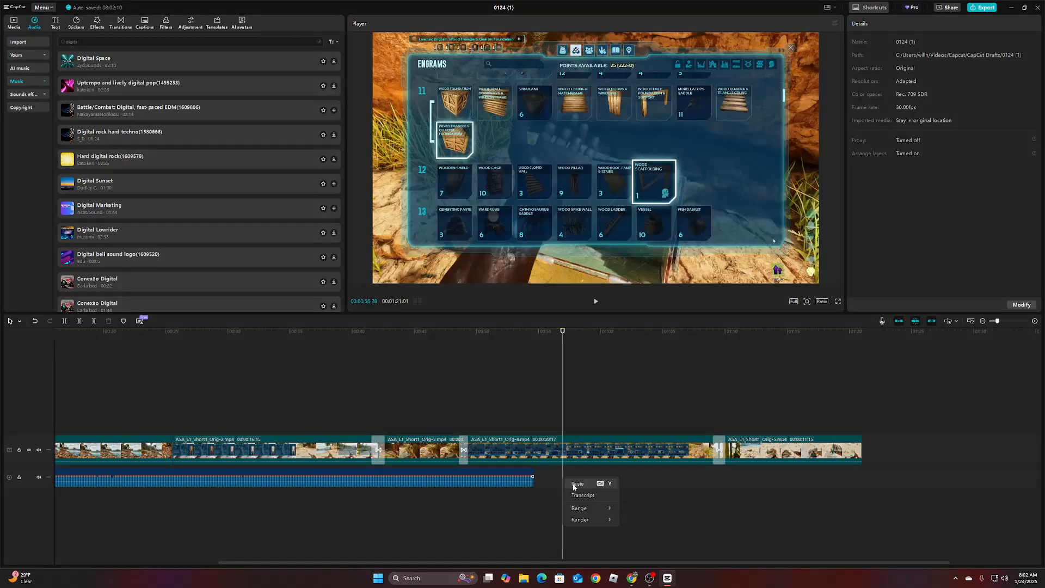
pyautogui.click(574, 486)
pyautogui.moveTo(659, 472); pyautogui.dragTo(549, 475)
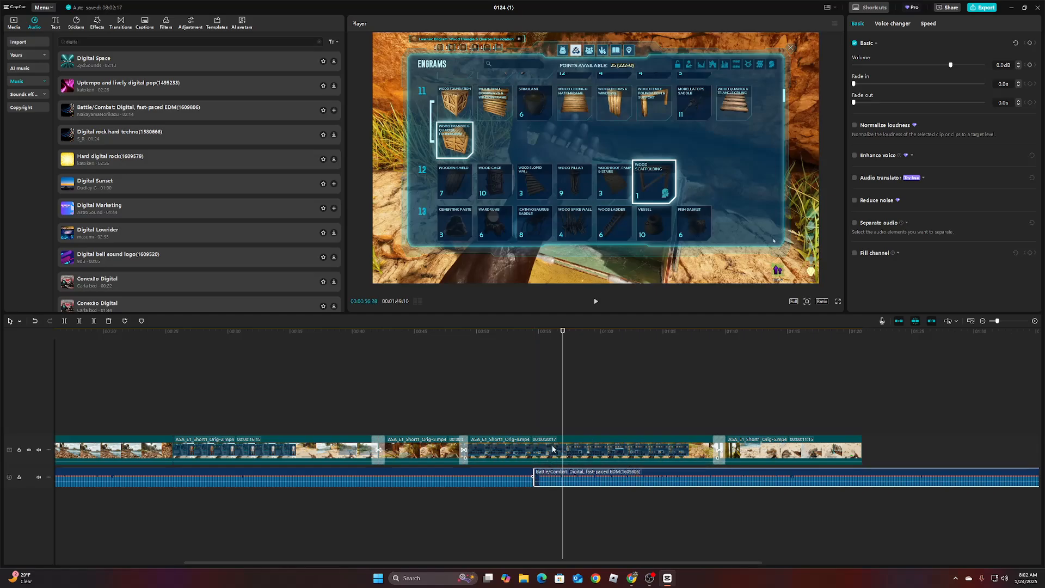
# Step: Set the volume of both music clips to -16.2 dB and play the section where they meet
pyautogui.moveTo(563, 331); pyautogui.dragTo(524, 331)
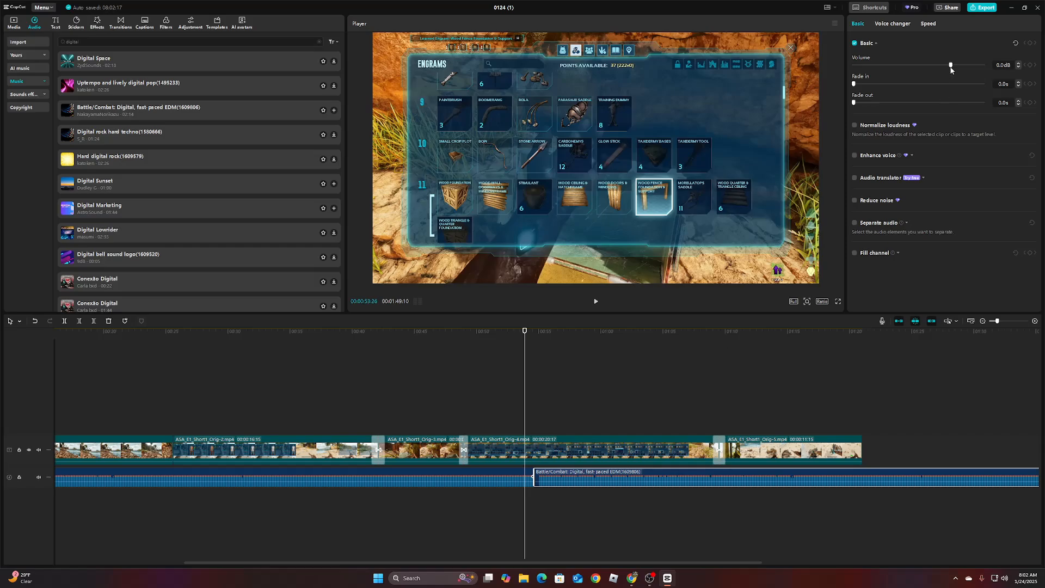
pyautogui.moveTo(951, 68); pyautogui.dragTo(923, 68)
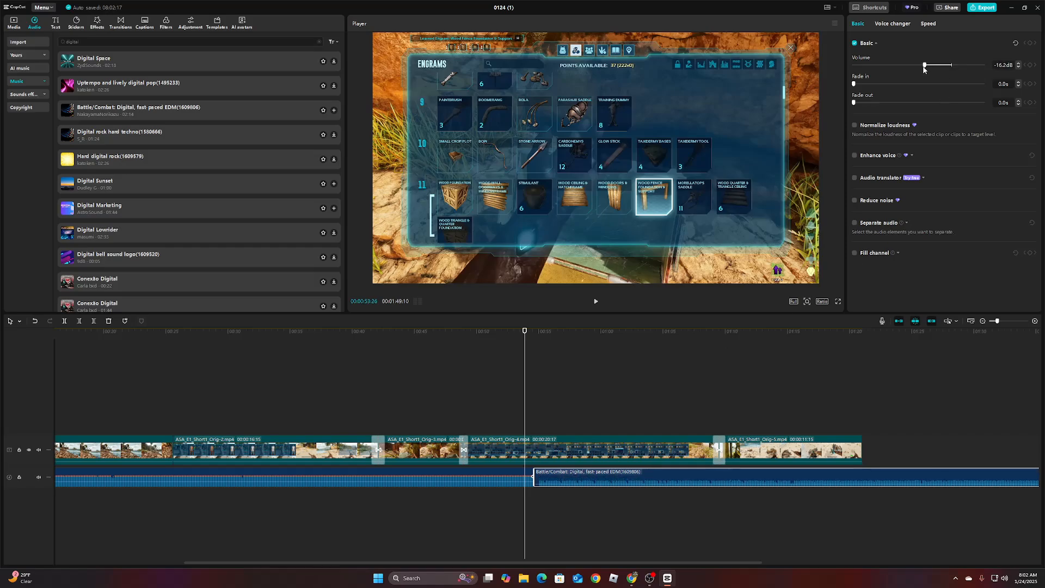
pyautogui.click(491, 473)
pyautogui.moveTo(953, 65); pyautogui.dragTo(924, 66)
pyautogui.click(595, 302)
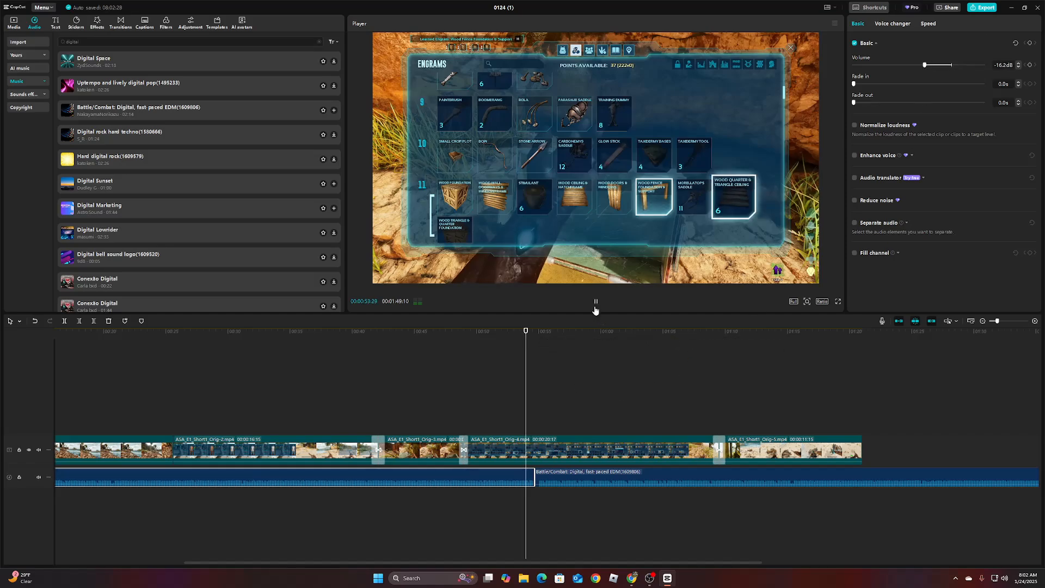
pyautogui.click(596, 302)
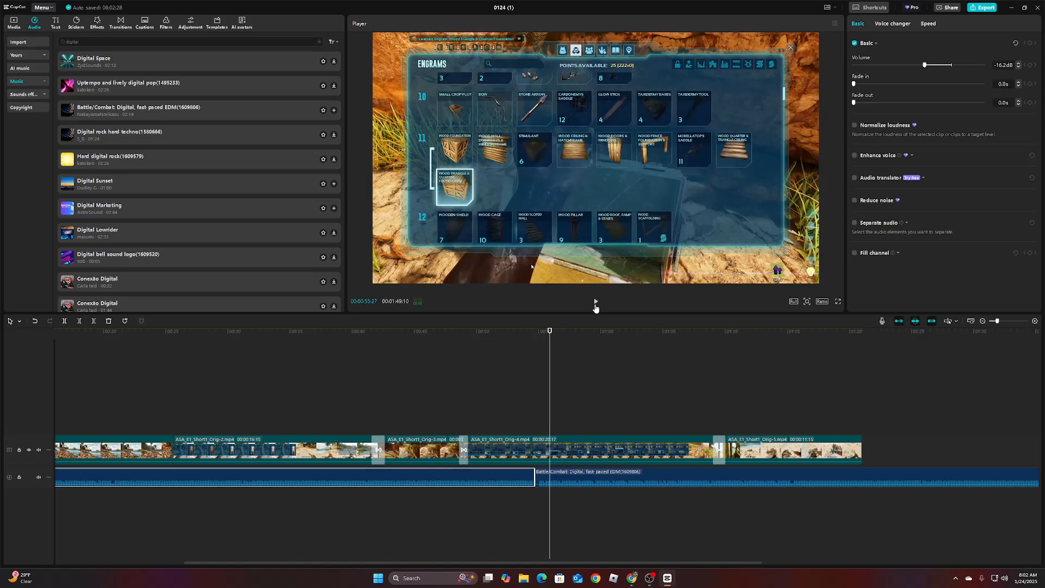
# Step: Give the first music clip a 2.0 s fade-out and place the playhead just before its end
pyautogui.click(589, 474)
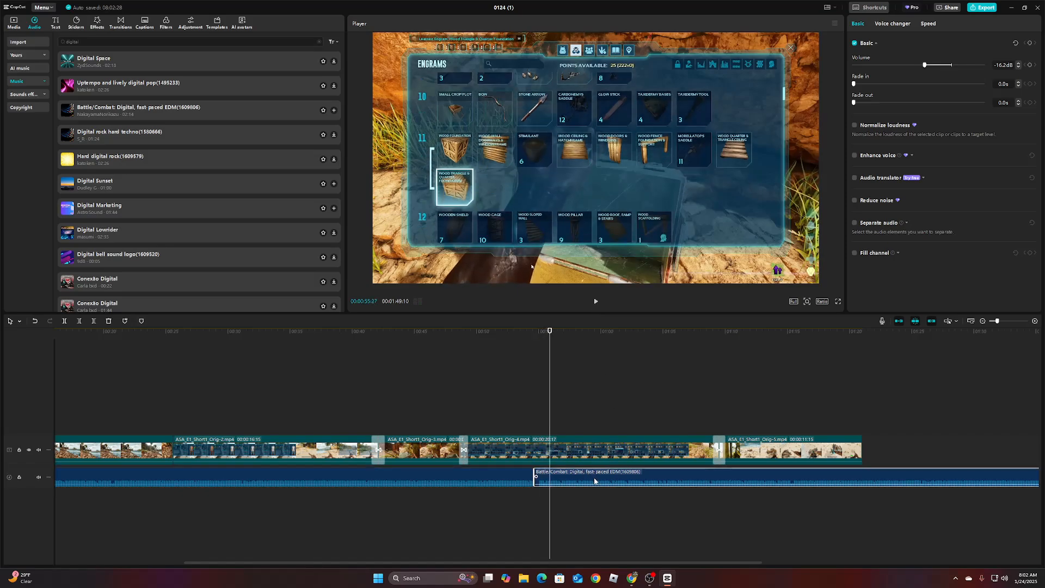
pyautogui.click(513, 481)
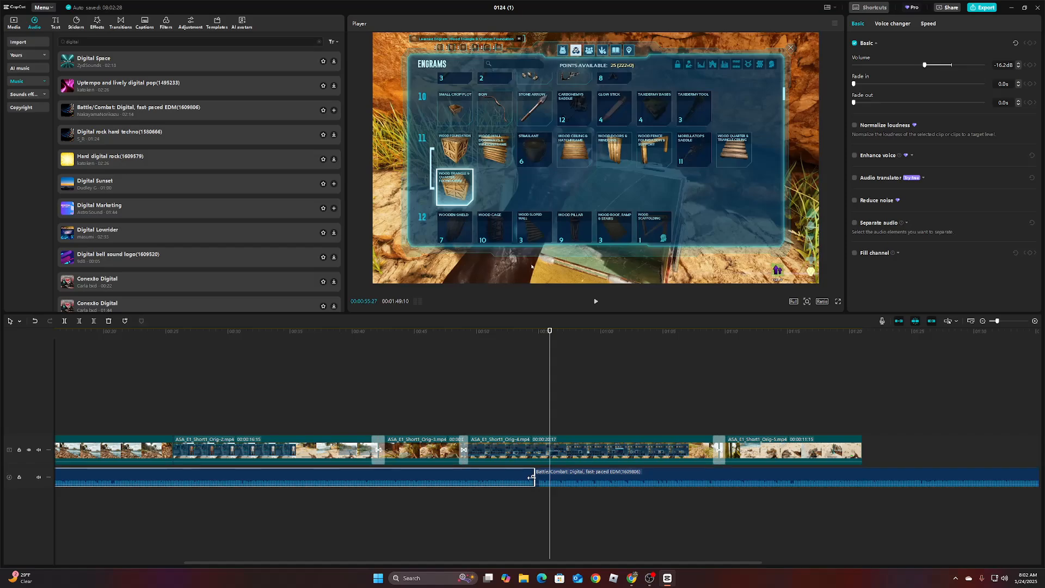
pyautogui.moveTo(514, 479); pyautogui.dragTo(509, 478)
pyautogui.moveTo(554, 424); pyautogui.dragTo(511, 425)
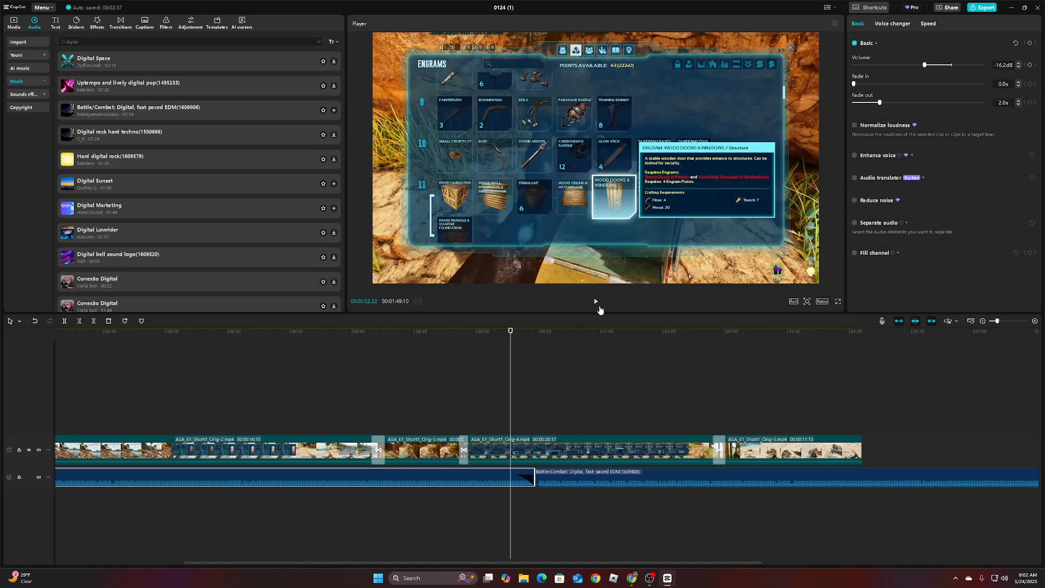
# Step: Give the second music clip a 1.8 s fade-in and play the section across the join
pyautogui.click(581, 479)
pyautogui.moveTo(537, 476); pyautogui.dragTo(566, 476)
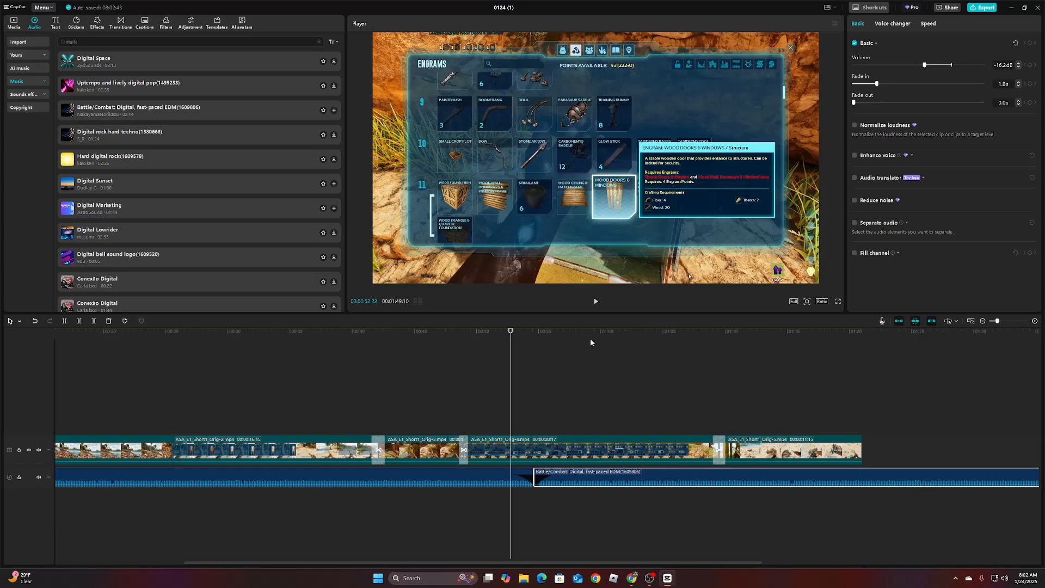
pyautogui.click(597, 305)
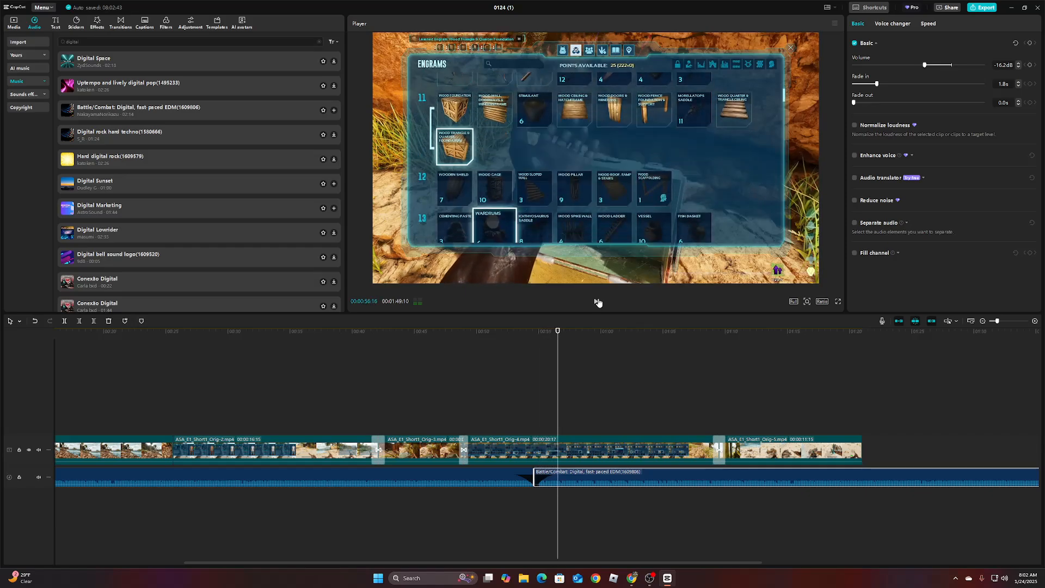
pyautogui.click(598, 302)
# Step: Delete the second music clip and extend the first one to the end of the last video clip
pyautogui.click(631, 477)
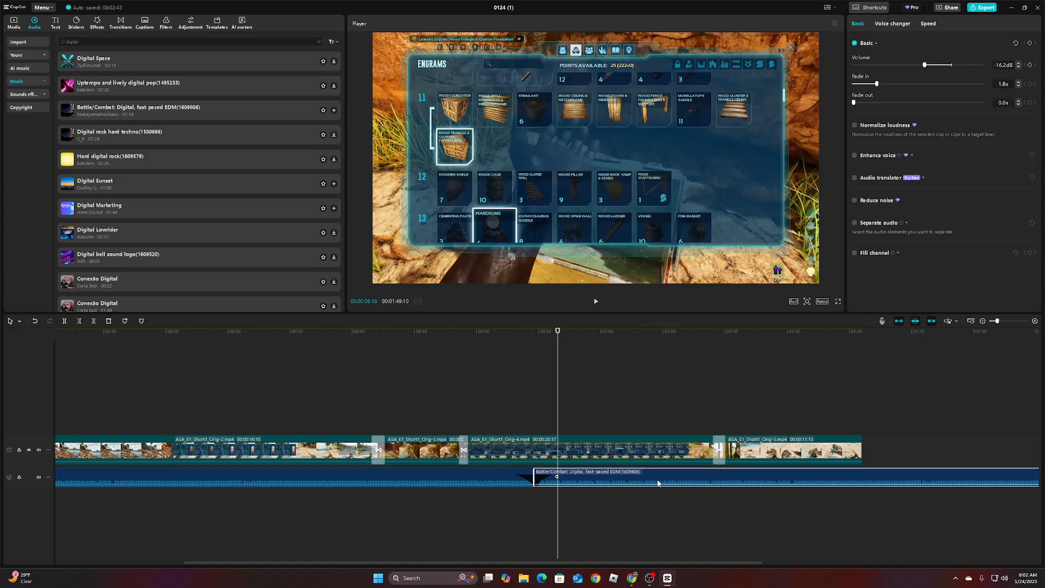
pyautogui.press('Delete')
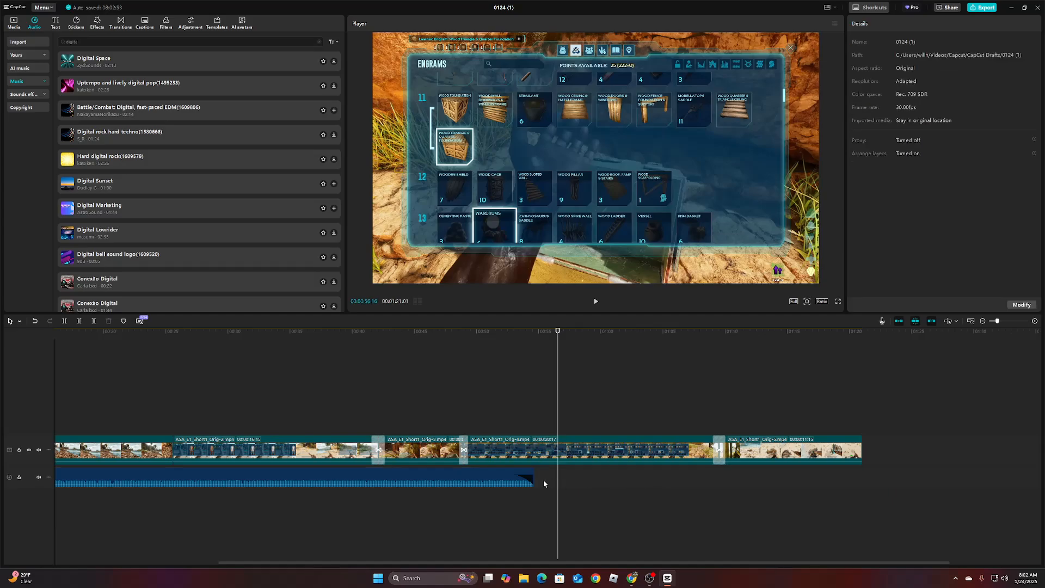
pyautogui.moveTo(533, 479); pyautogui.dragTo(862, 484)
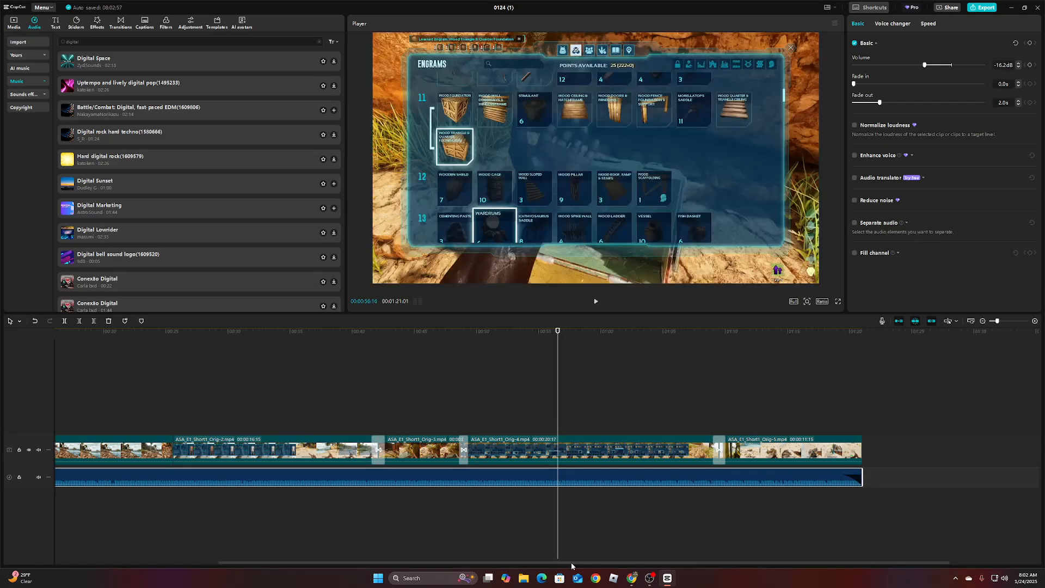
# Step: Give the music clip a 2.9 s fade-in and play the opening of the video from 00:00
pyautogui.moveTo(571, 563); pyautogui.dragTo(410, 553)
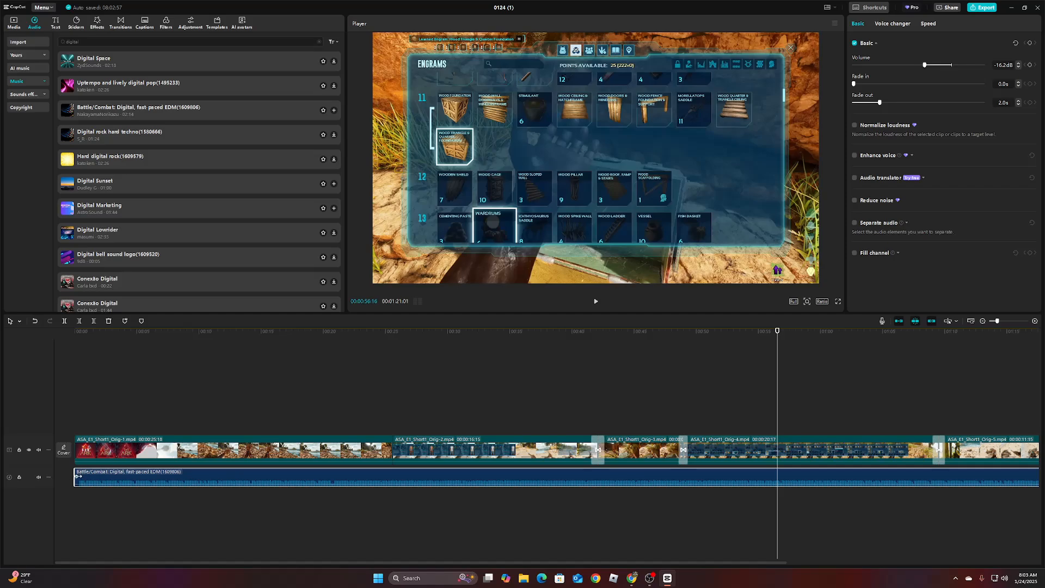
pyautogui.moveTo(77, 476); pyautogui.dragTo(116, 480)
pyautogui.moveTo(782, 403); pyautogui.dragTo(77, 424)
pyautogui.click(106, 440)
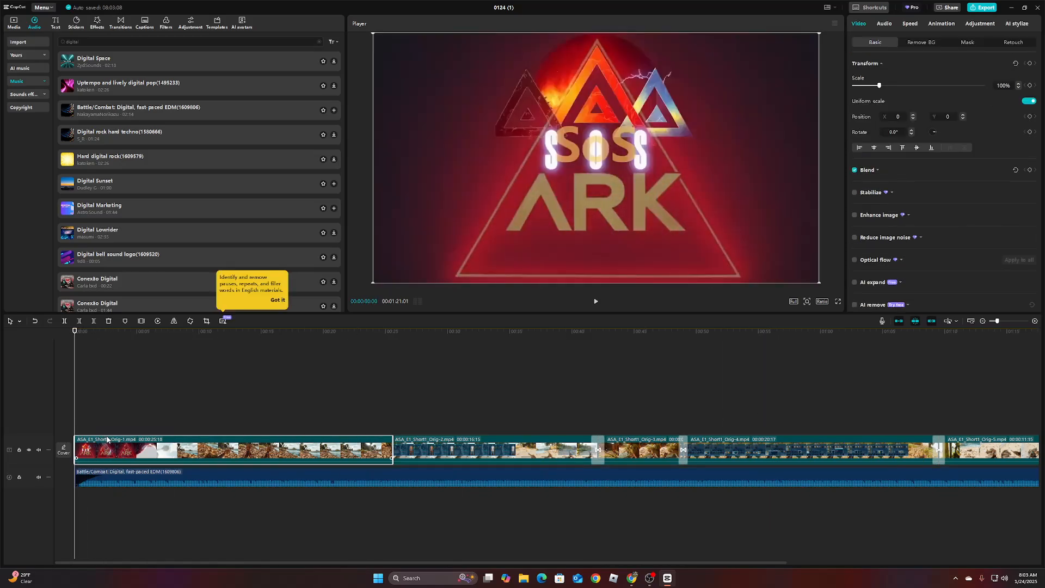
pyautogui.click(596, 304)
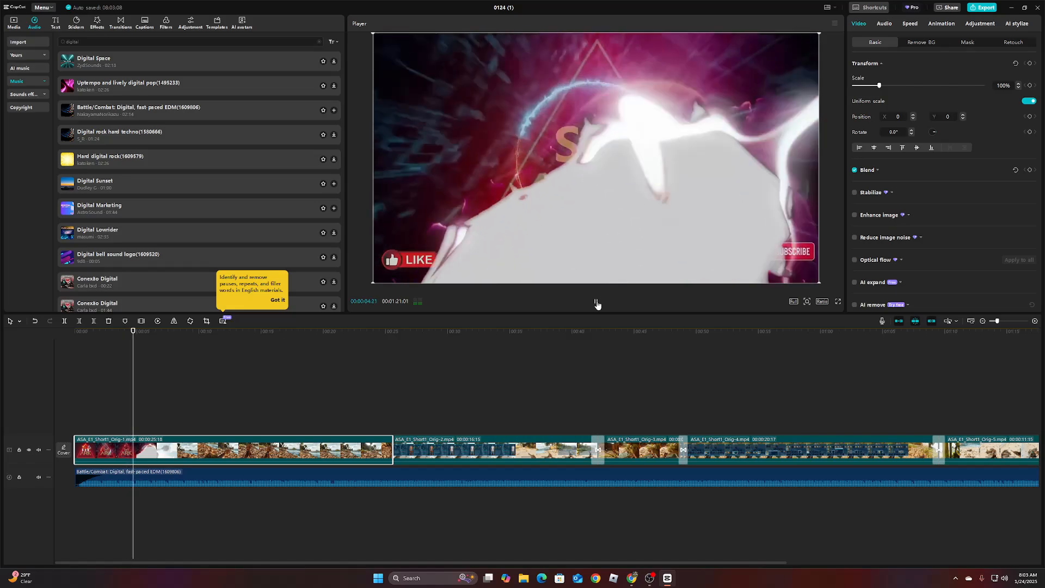
pyautogui.click(596, 303)
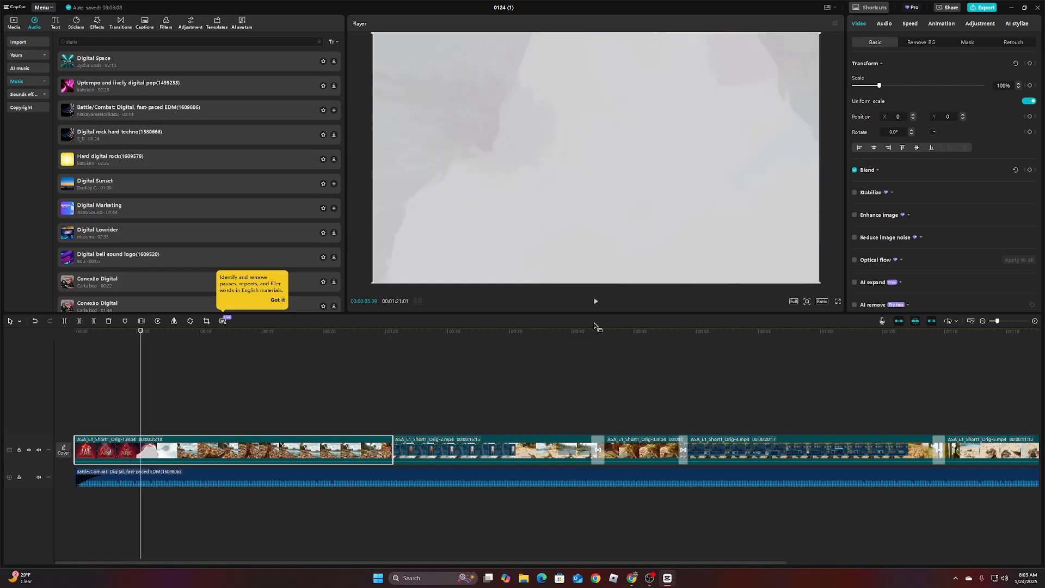
# Step: In Notepad, note the music track as "Battle/Combat Digital, fast-paced EDM(1609806)" and move the note window off the editor
pyautogui.click(206, 483)
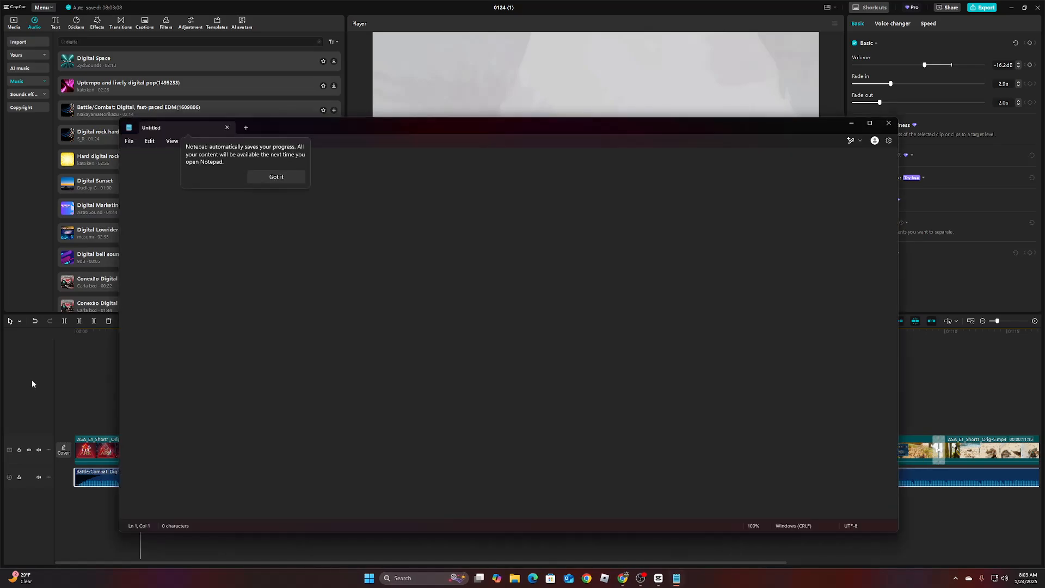
pyautogui.click(283, 179)
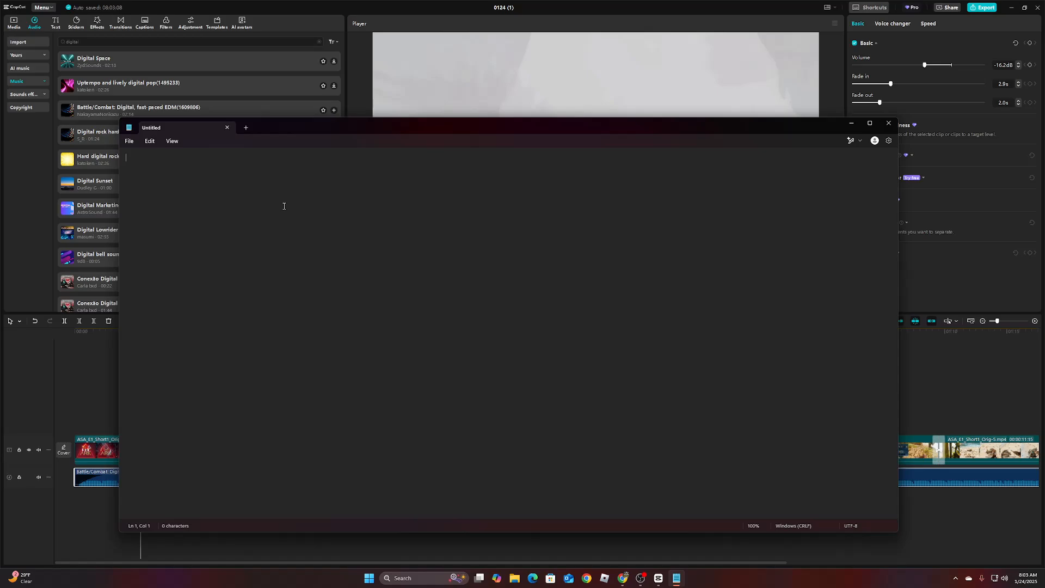
pyautogui.moveTo(331, 131); pyautogui.dragTo(433, 68)
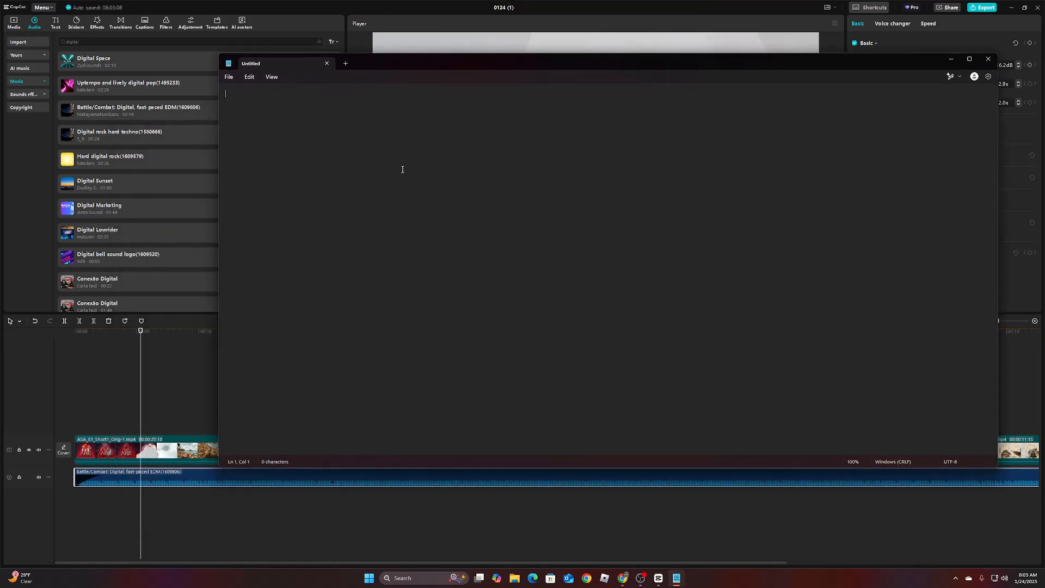
pyautogui.write('Battle/Combat Digital, fast-p')
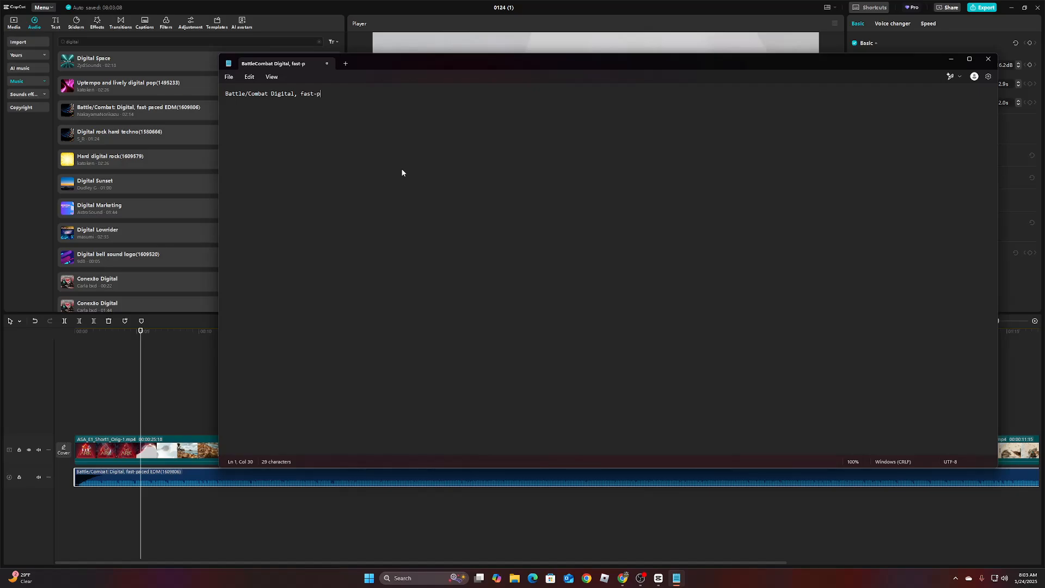
pyautogui.write('aced EDM(16090806)')
pyautogui.moveTo(492, 68); pyautogui.dragTo(0, 166)
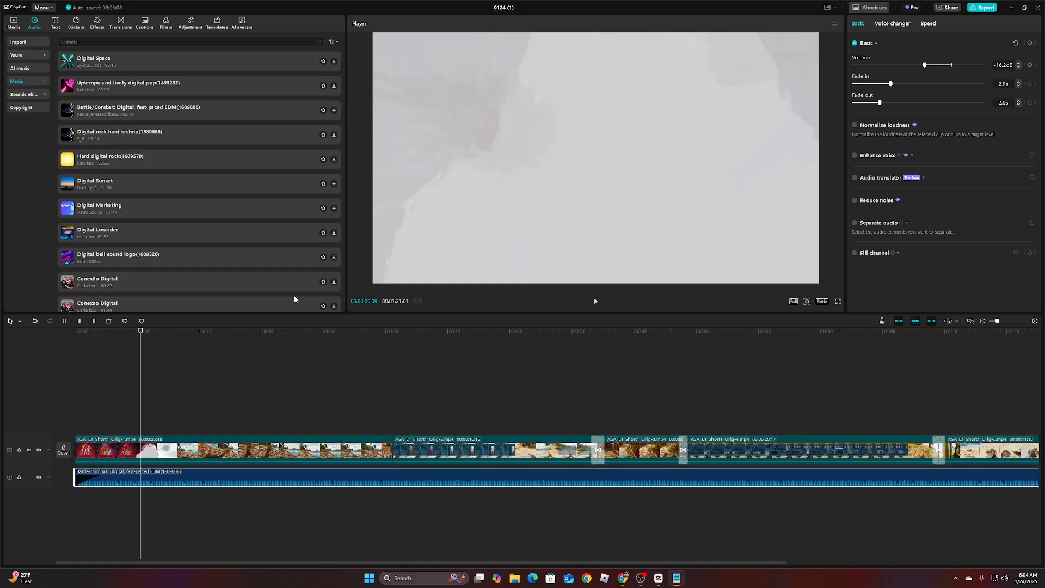
# Step: Return the playhead to the start of the video and look through the trending stock media in the library
pyautogui.moveTo(141, 430); pyautogui.dragTo(79, 429)
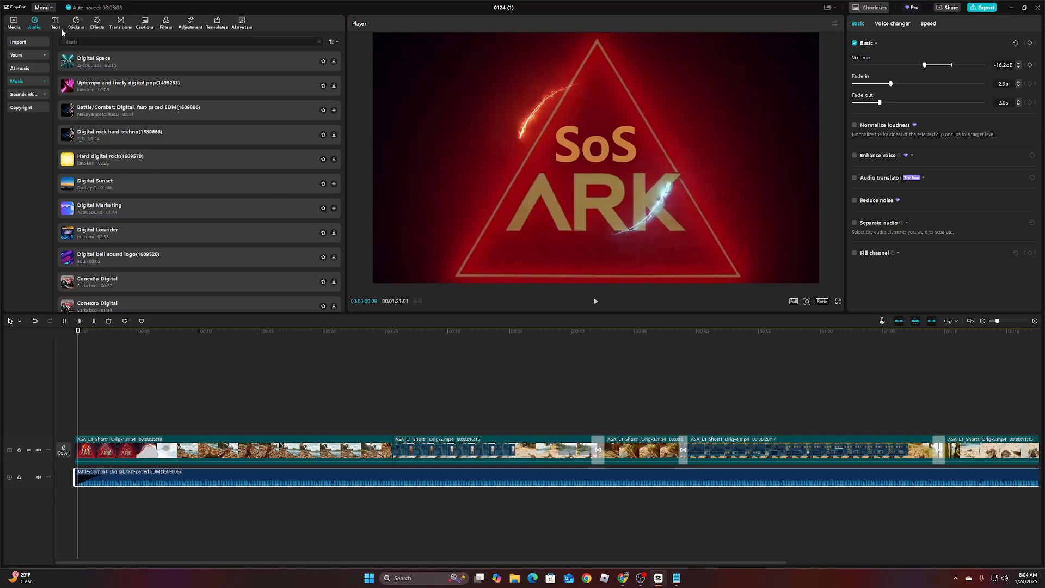
pyautogui.click(20, 24)
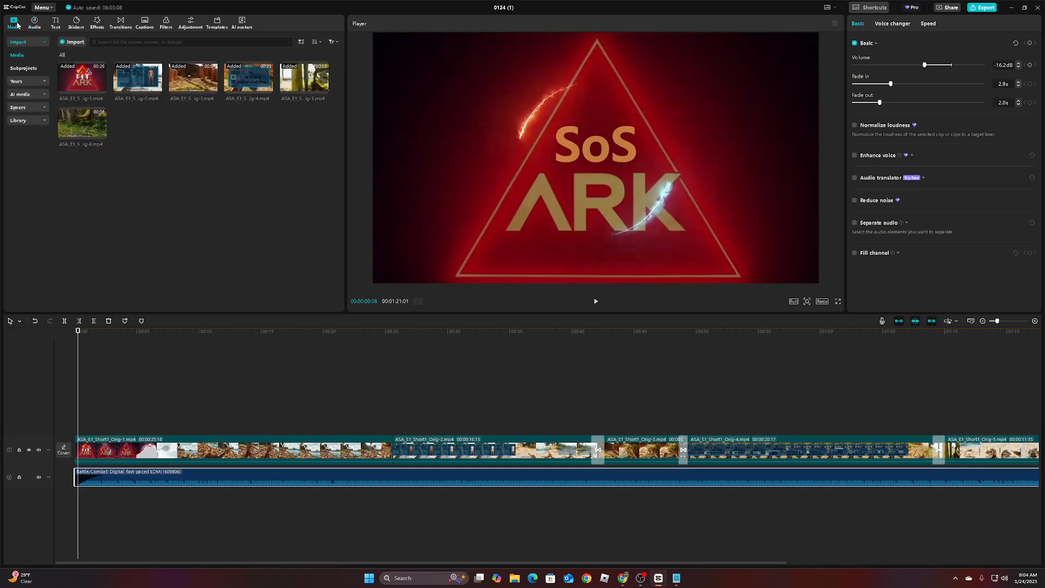
pyautogui.click(35, 121)
pyautogui.scroll(-2, 218, 203)
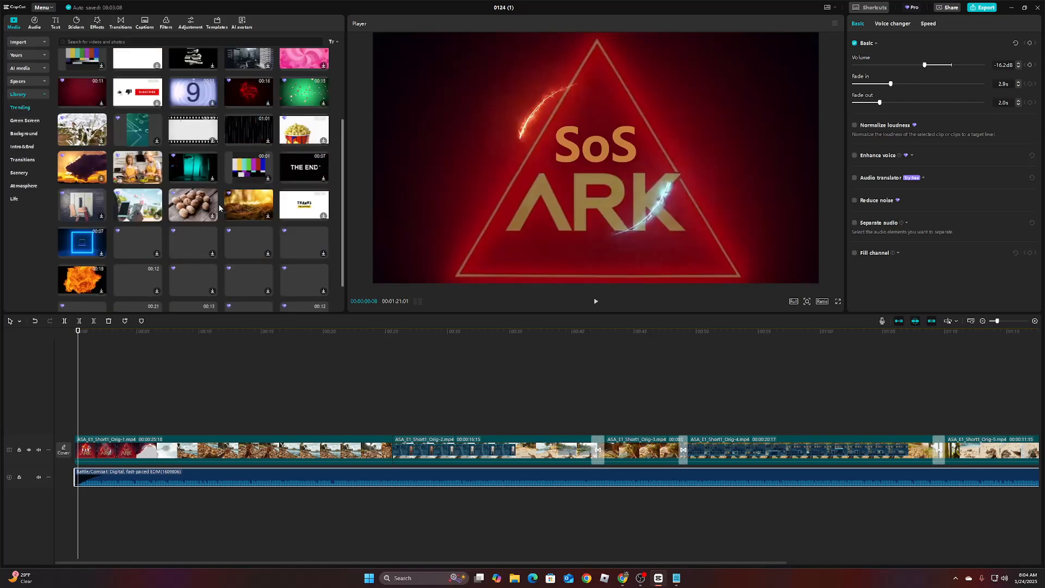
pyautogui.scroll(-3, 217, 203)
pyautogui.scroll(6, 218, 203)
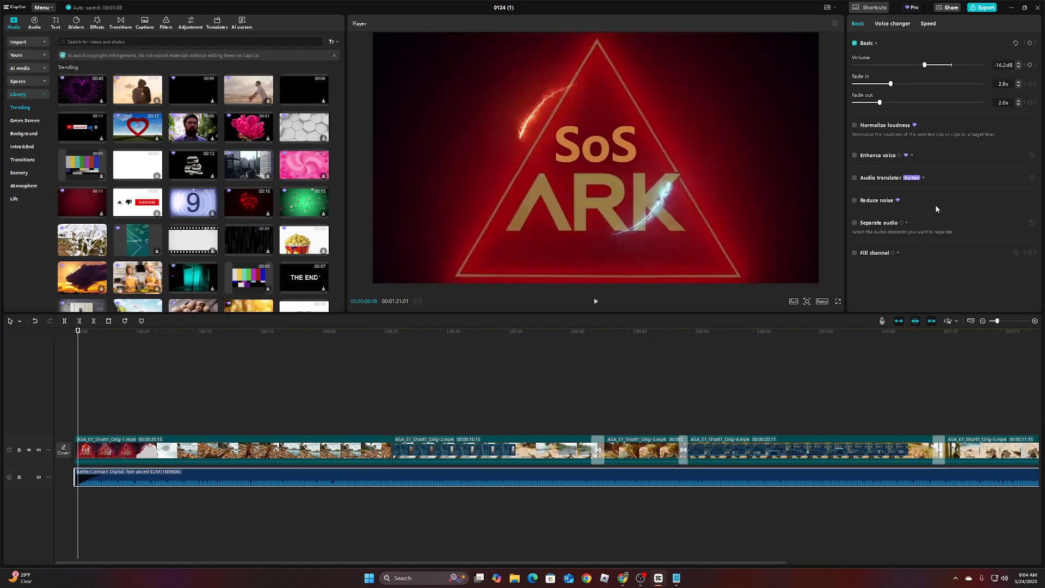
# Step: Export the video under the name ASA_E1_S1_editied and dismiss the sharing options
pyautogui.click(984, 8)
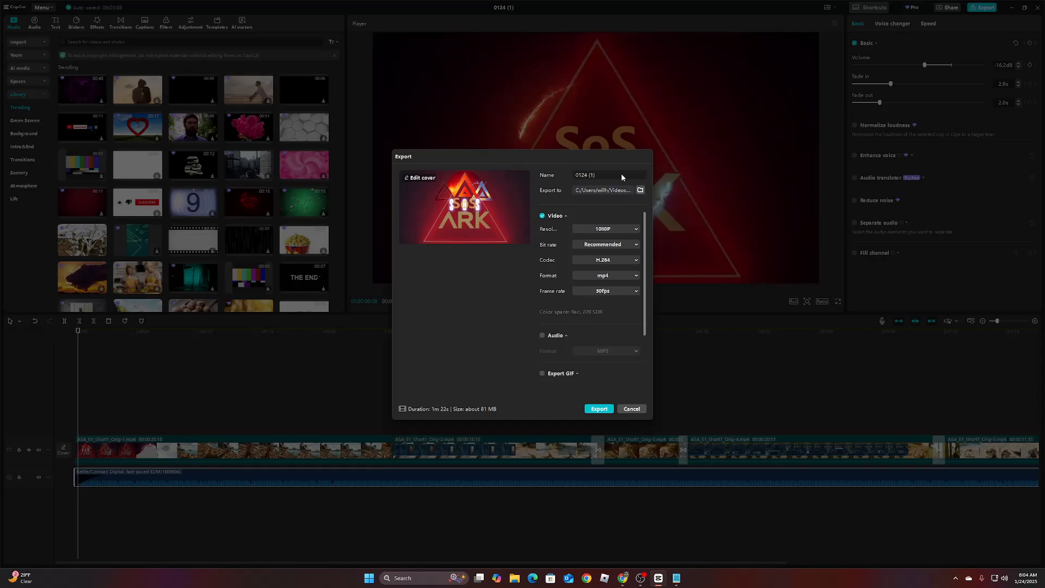
pyautogui.press('BackSpace')
pyautogui.press('BackSpace')
pyautogui.press('BackSpace')
pyautogui.press('BackSpace')
pyautogui.press('BackSpace')
pyautogui.press('BackSpace')
pyautogui.press('BackSpace')
pyautogui.write('ASA')
pyautogui.write('d')
pyautogui.click(607, 411)
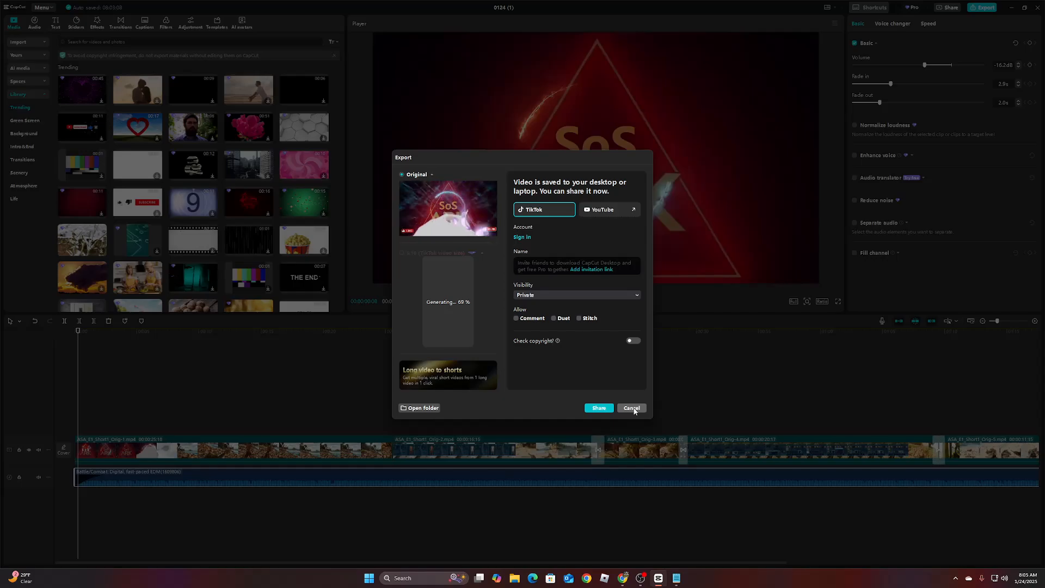
pyautogui.click(632, 408)
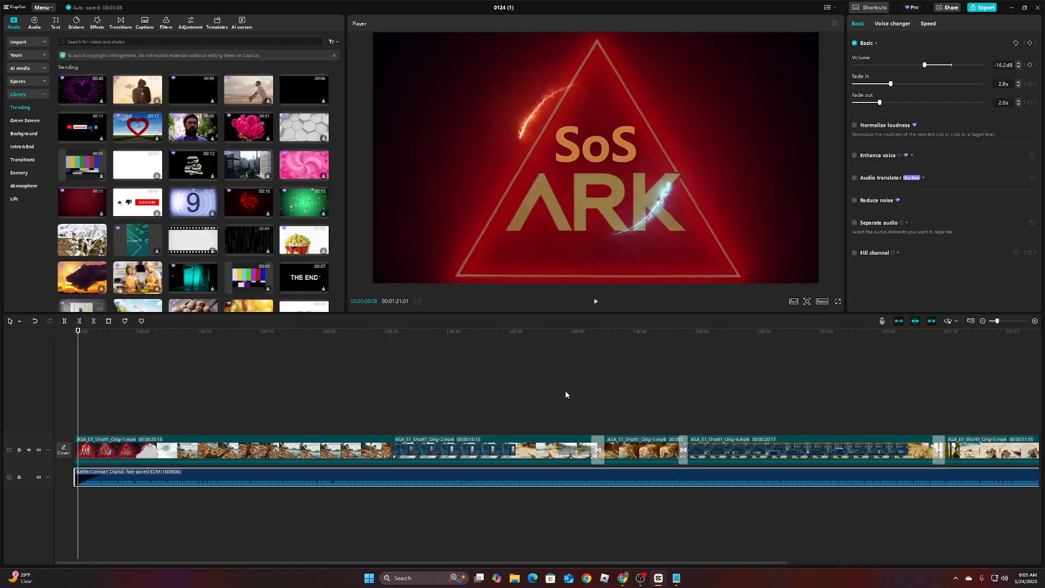
# Step: Set the project's aspect ratio to 9:16, try to enlarge all video clips together to about 202%, and play the result
pyautogui.click(284, 444)
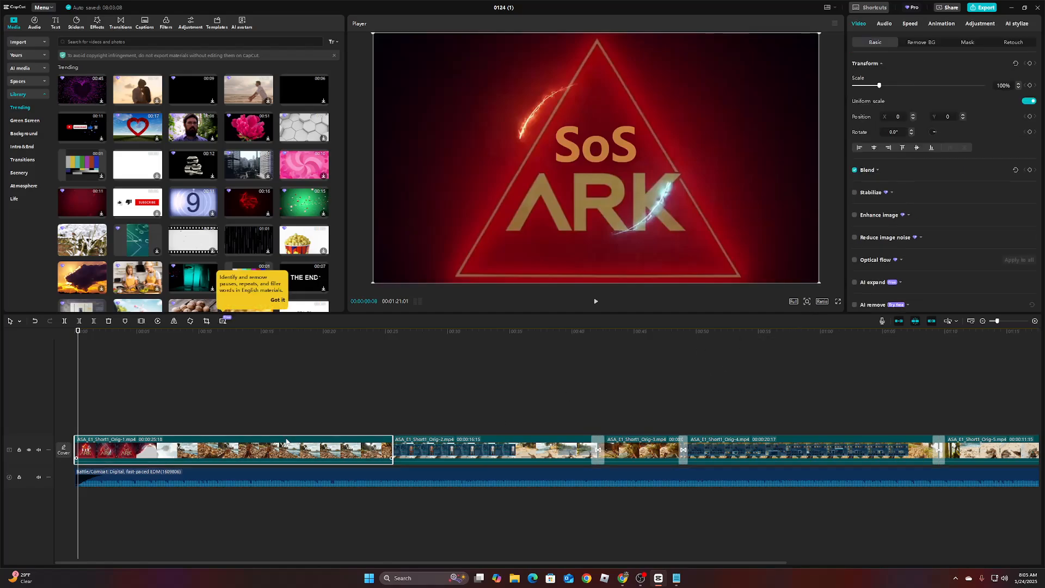
pyautogui.click(822, 301)
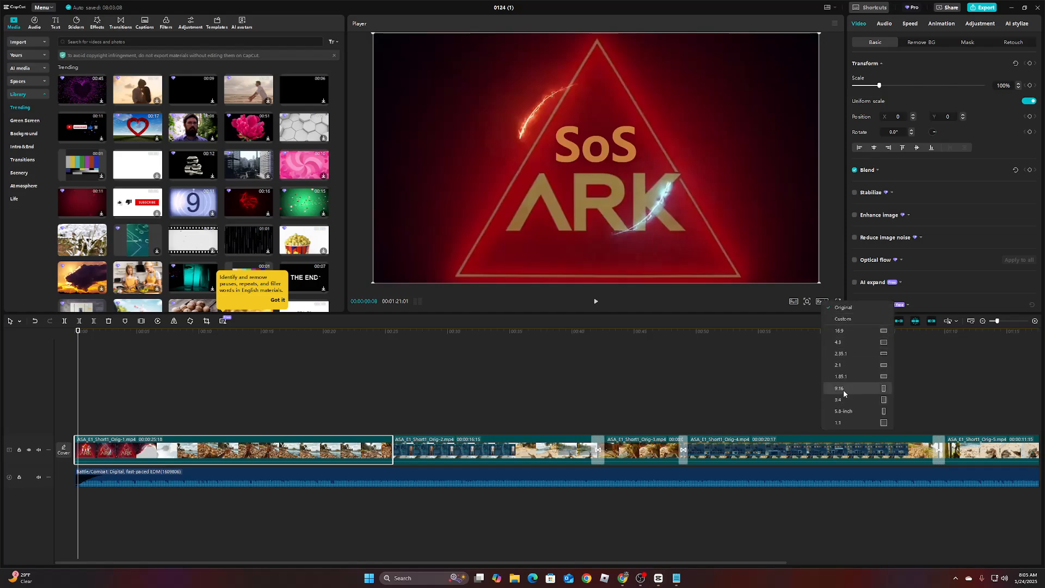
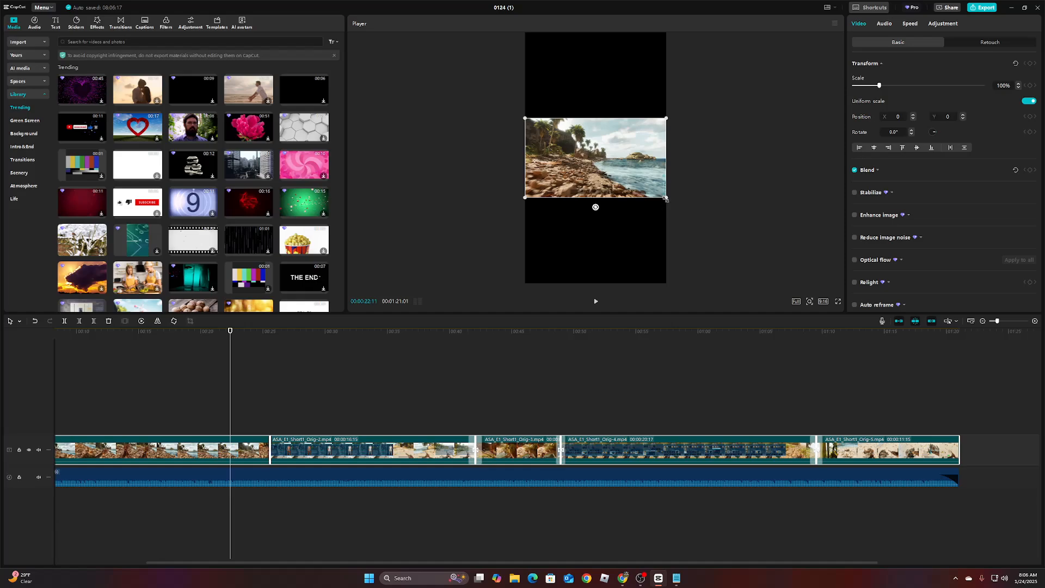
pyautogui.moveTo(665, 199); pyautogui.dragTo(759, 278)
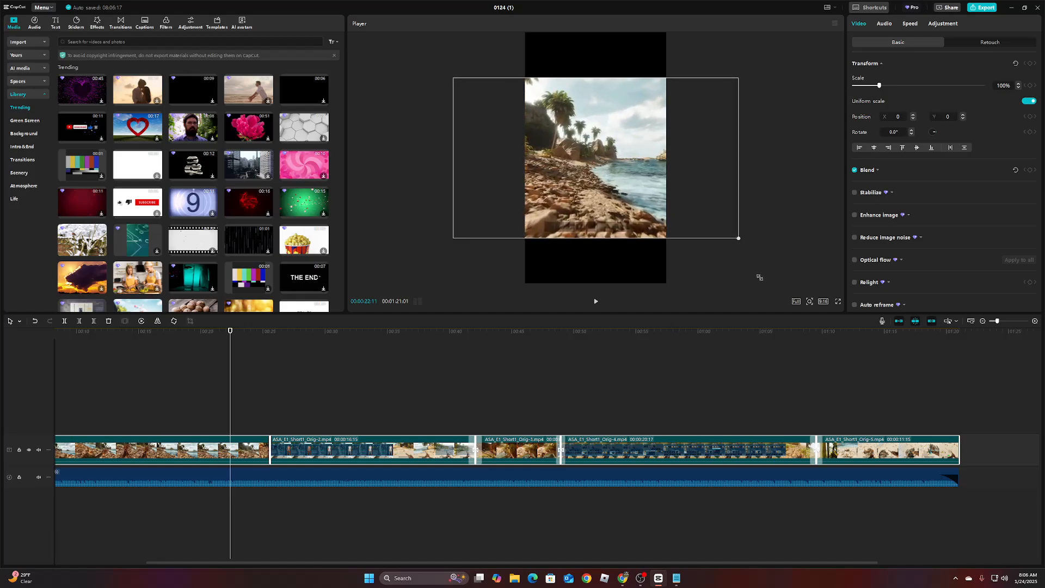
pyautogui.click(595, 301)
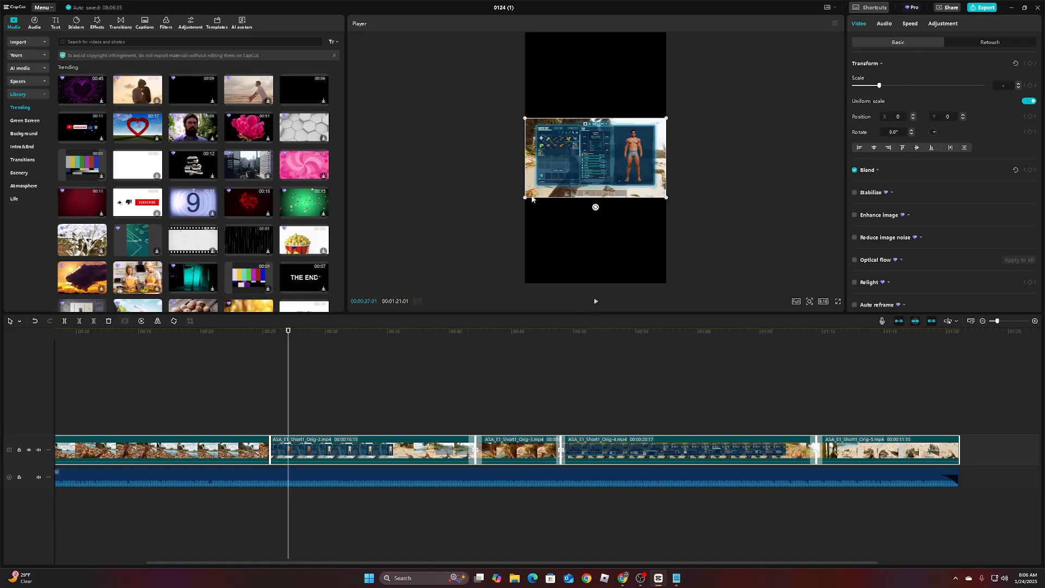
# Step: Check the scale of each video clip in turn, return to the start of the timeline, and clear the selection
pyautogui.click(241, 441)
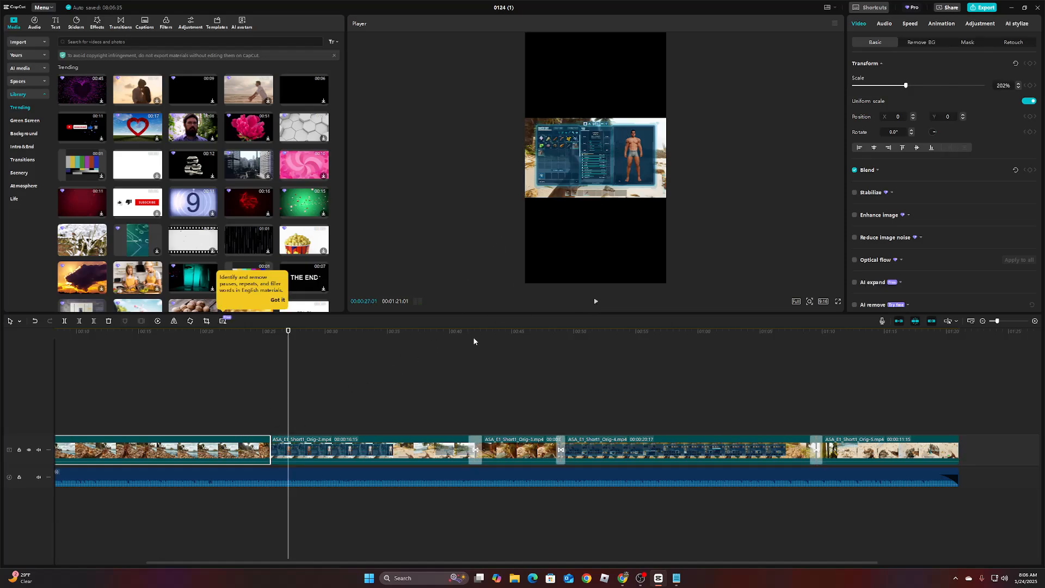
pyautogui.click(395, 444)
pyautogui.click(519, 449)
pyautogui.click(627, 442)
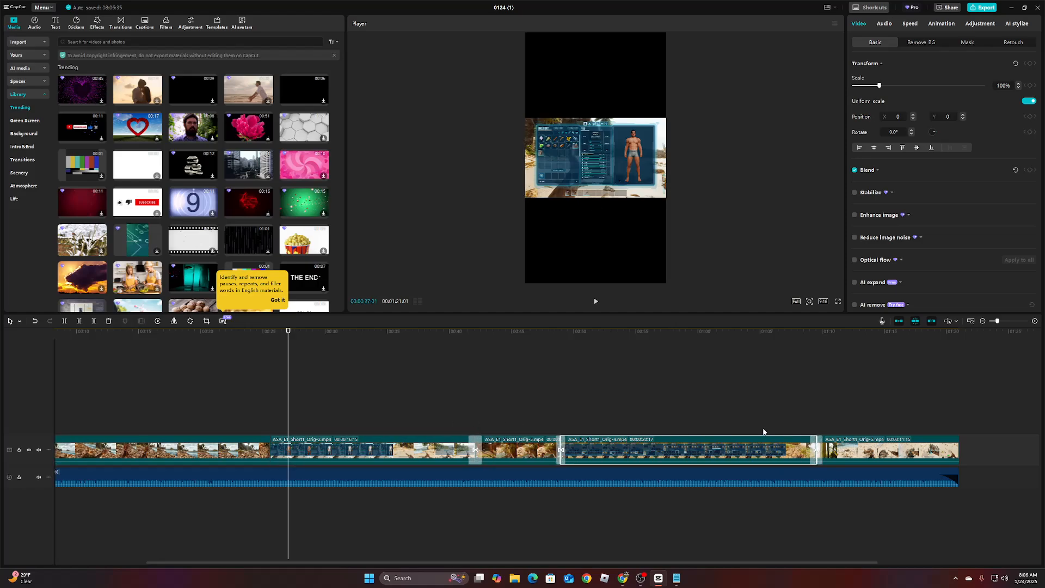
pyautogui.click(851, 440)
pyautogui.click(204, 449)
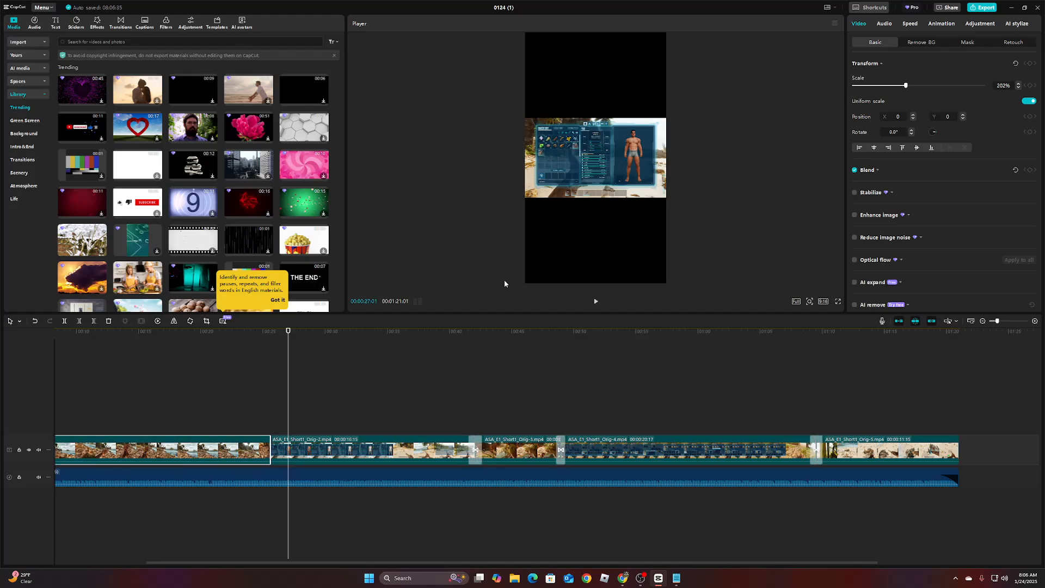
pyautogui.click(608, 192)
pyautogui.click(235, 462)
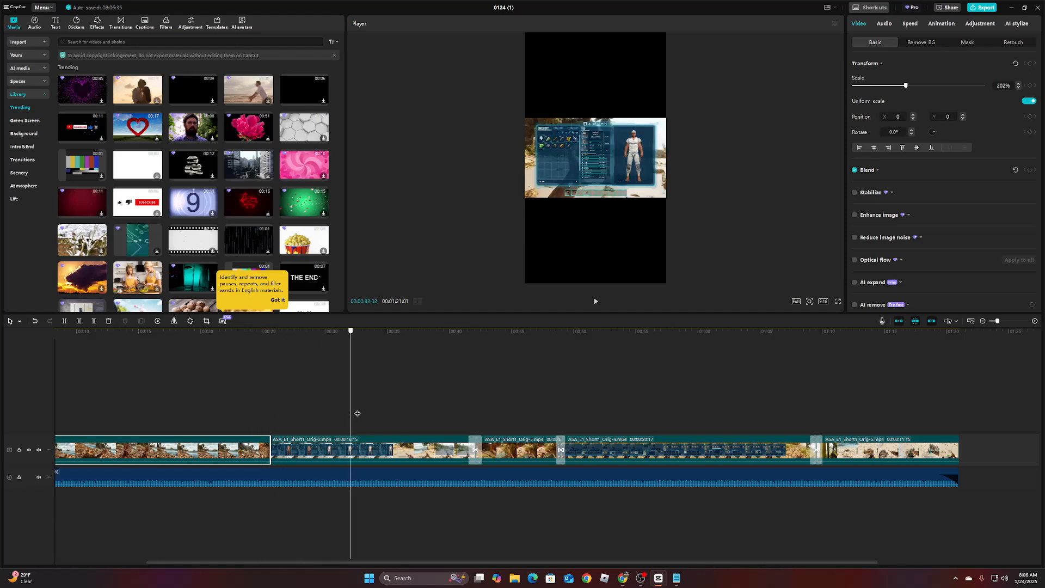
pyautogui.press('Home')
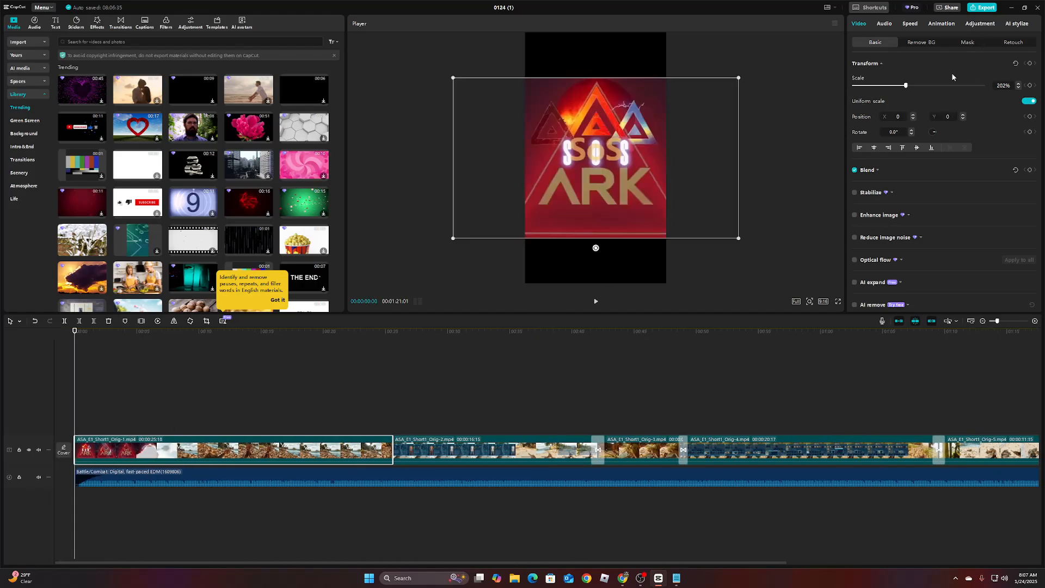
pyautogui.click(782, 187)
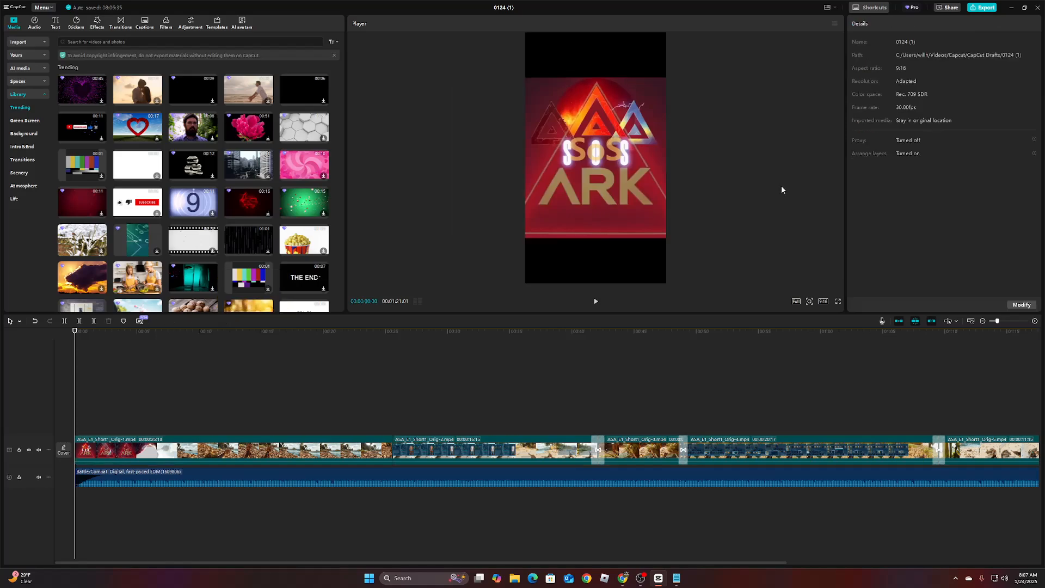
# Step: In a new project, import ASA_E1_S1_editied from the ASA_Island_shorts folder and place it on the timeline
pyautogui.click(1037, 7)
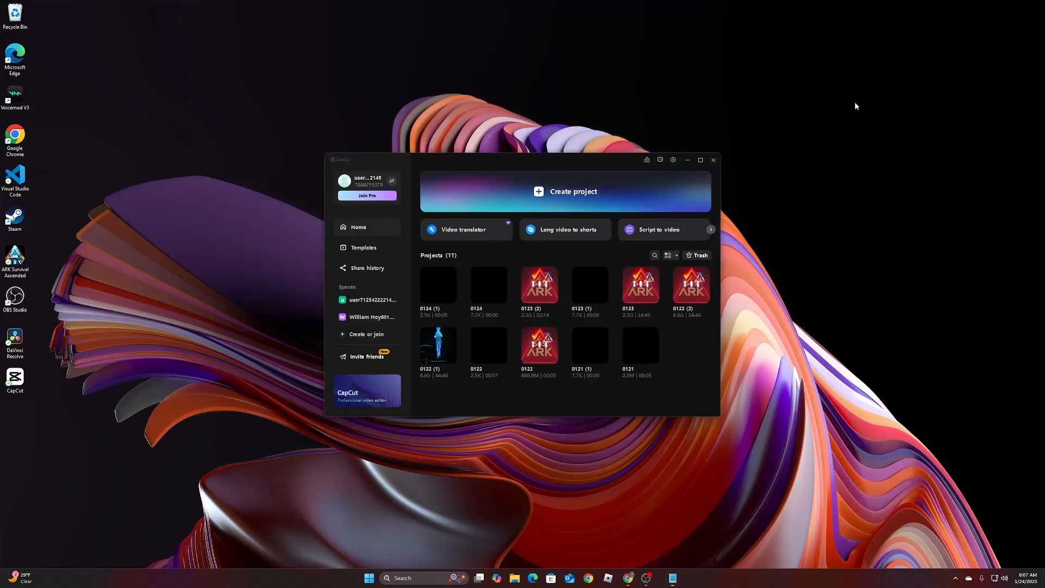
pyautogui.click(707, 209)
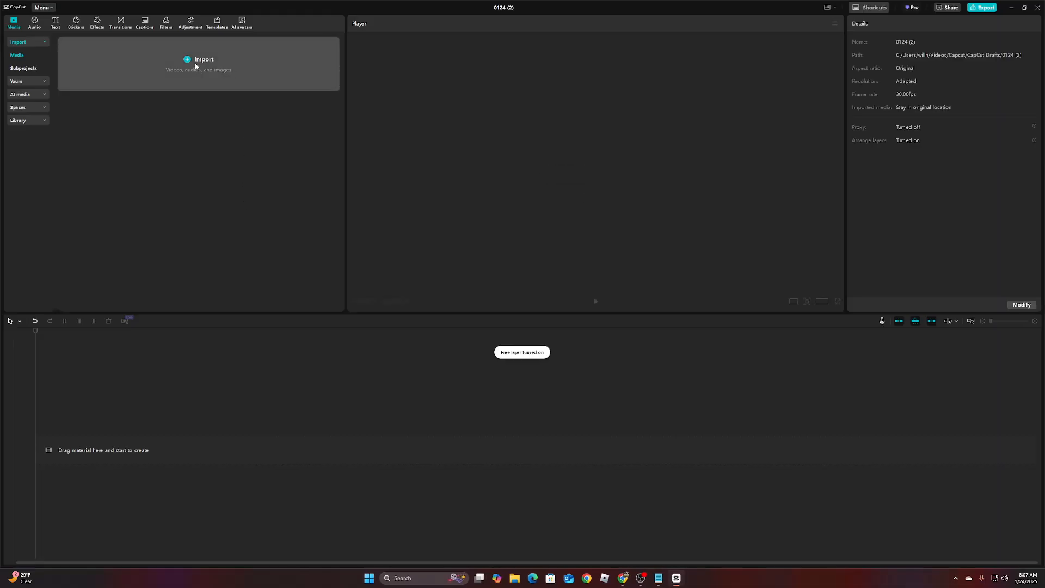
pyautogui.click(195, 64)
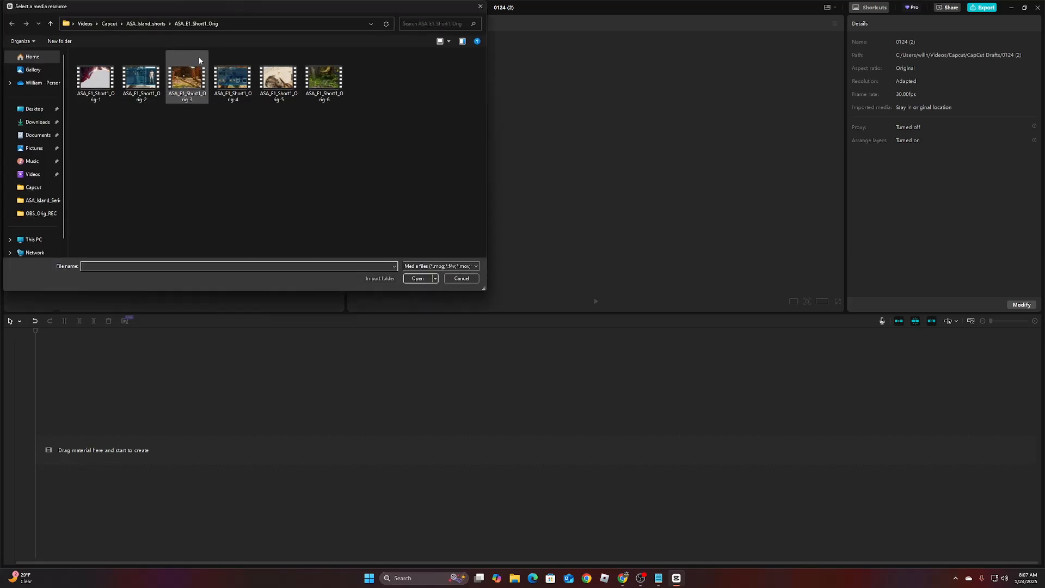
pyautogui.click(156, 28)
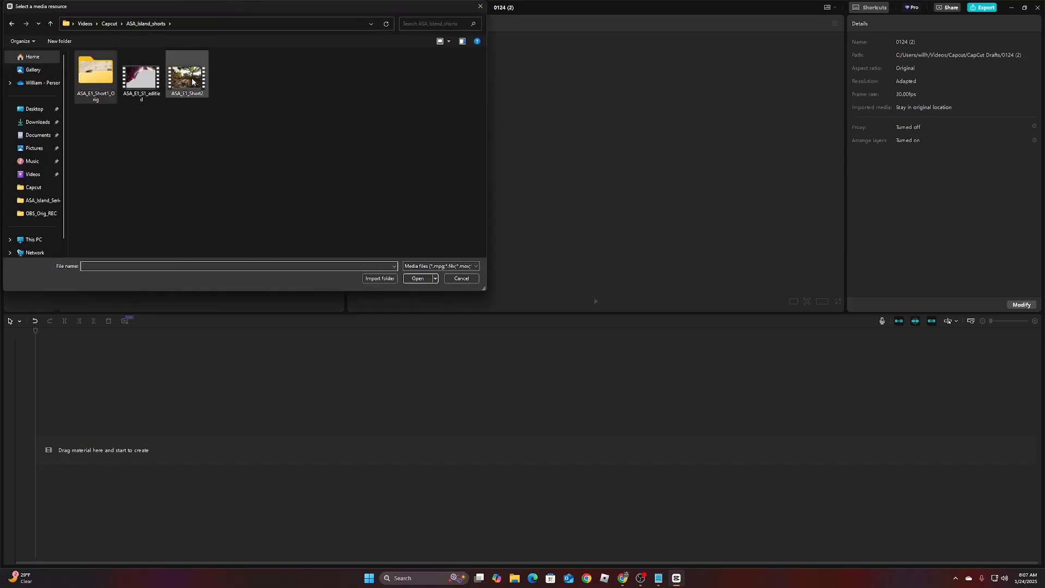
pyautogui.click(148, 80)
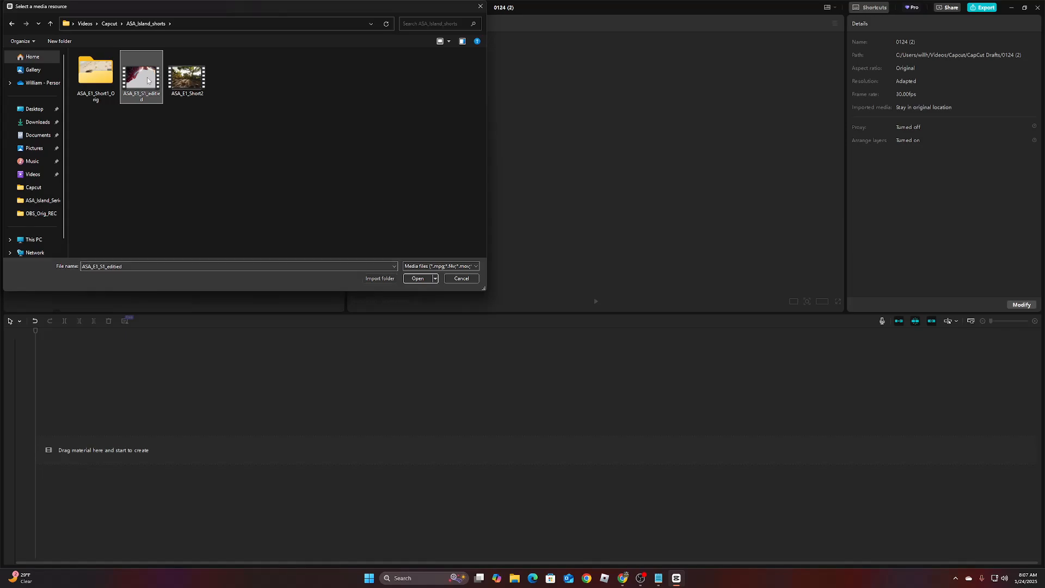
pyautogui.doubleClick(148, 80)
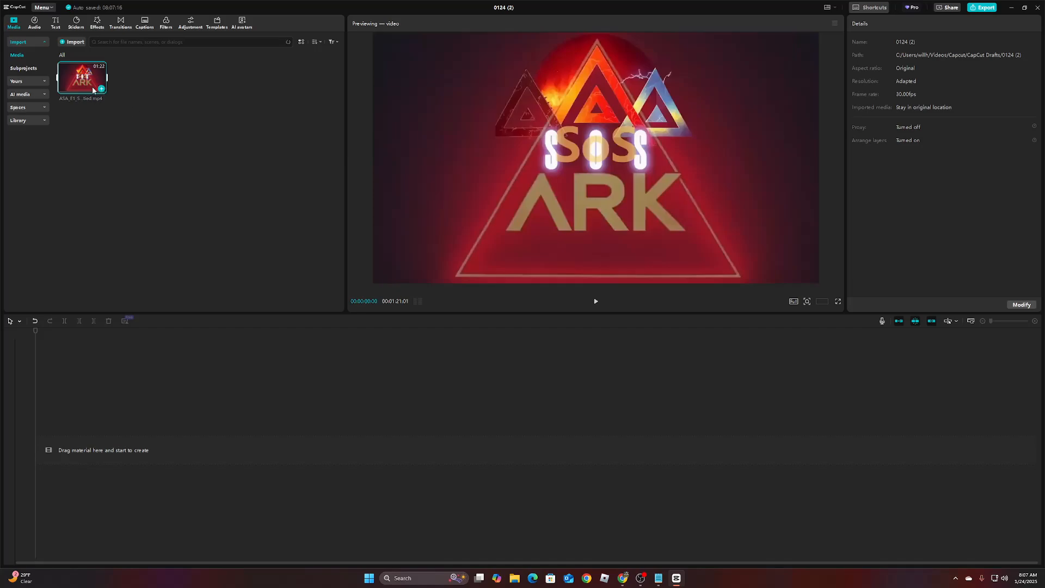
pyautogui.moveTo(93, 90); pyautogui.dragTo(97, 443)
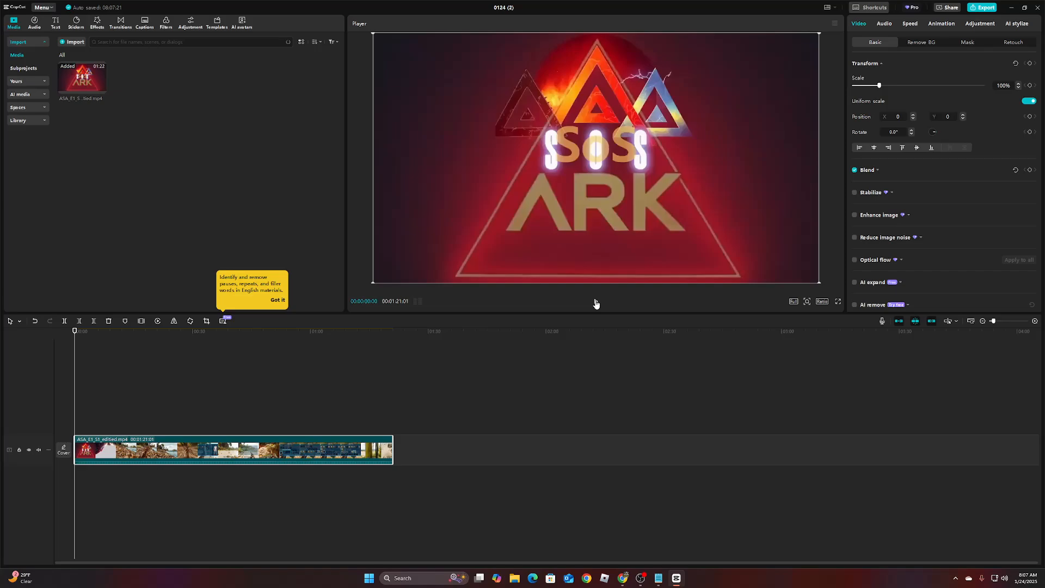
# Step: Play the opening of the imported clip and set the new project's aspect ratio to 9:16
pyautogui.click(596, 303)
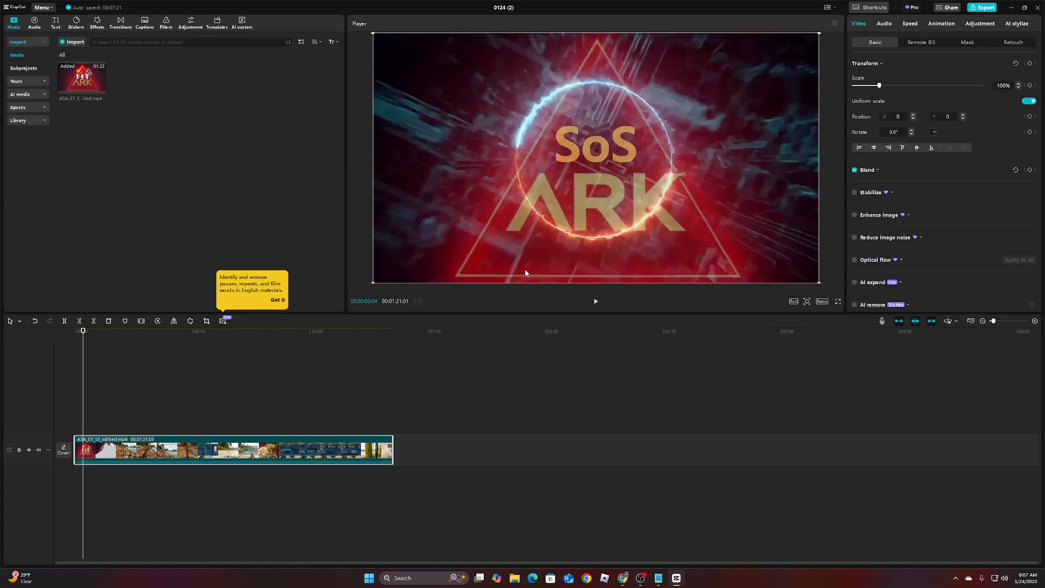
pyautogui.click(822, 303)
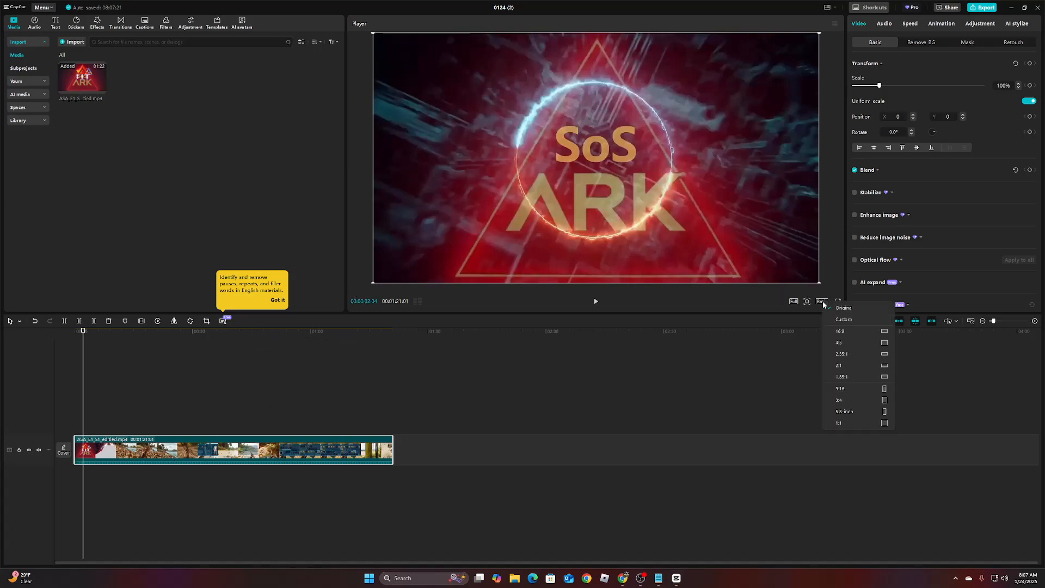
pyautogui.click(840, 389)
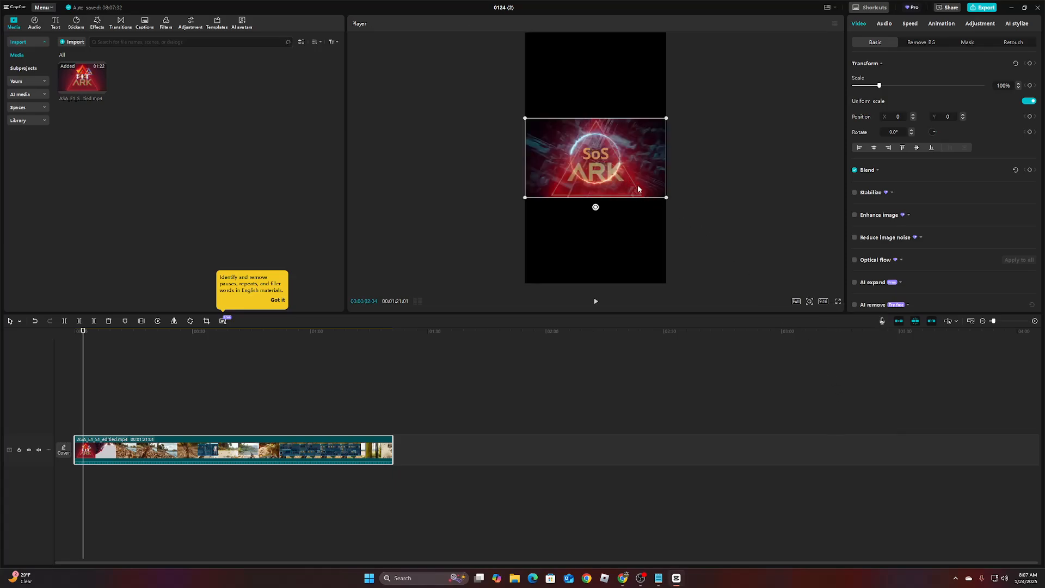
# Step: Try enlarging the clip to 176% in the vertical frame, play it, and shrink it back to 100%
pyautogui.moveTo(666, 197); pyautogui.dragTo(733, 260)
pyautogui.click(596, 302)
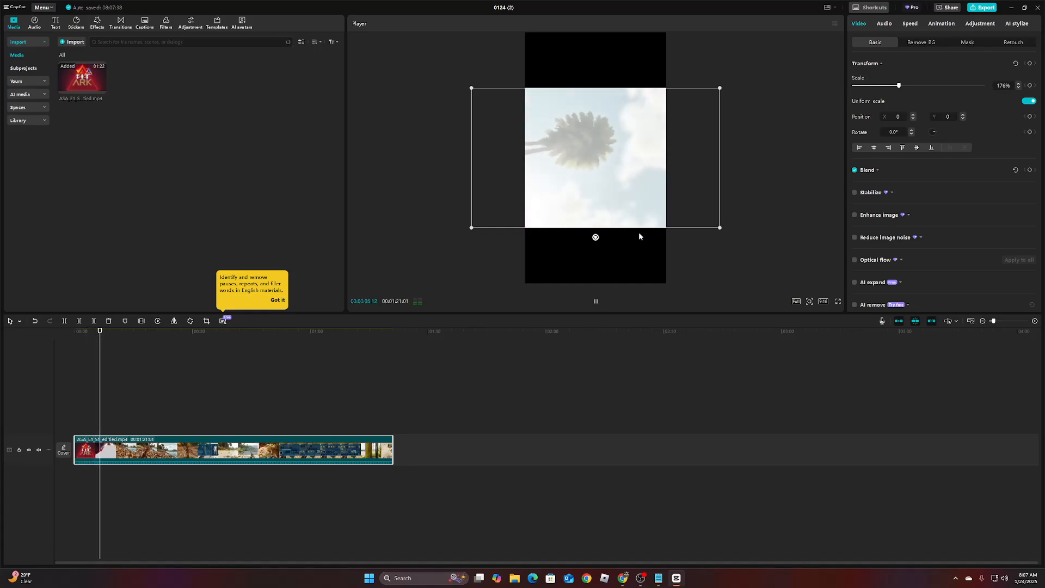
pyautogui.click(597, 302)
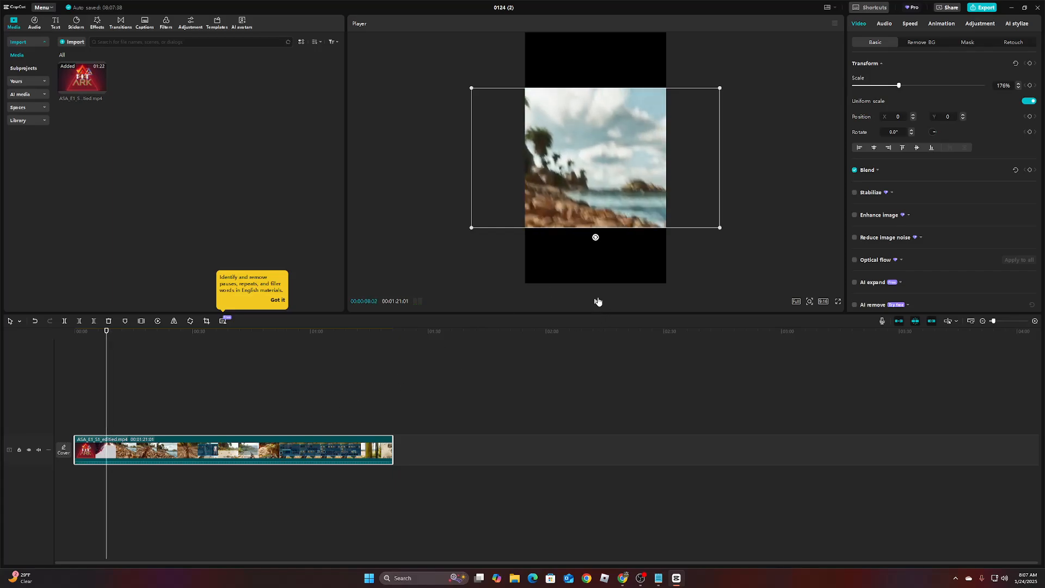
pyautogui.moveTo(721, 227); pyautogui.dragTo(635, 198)
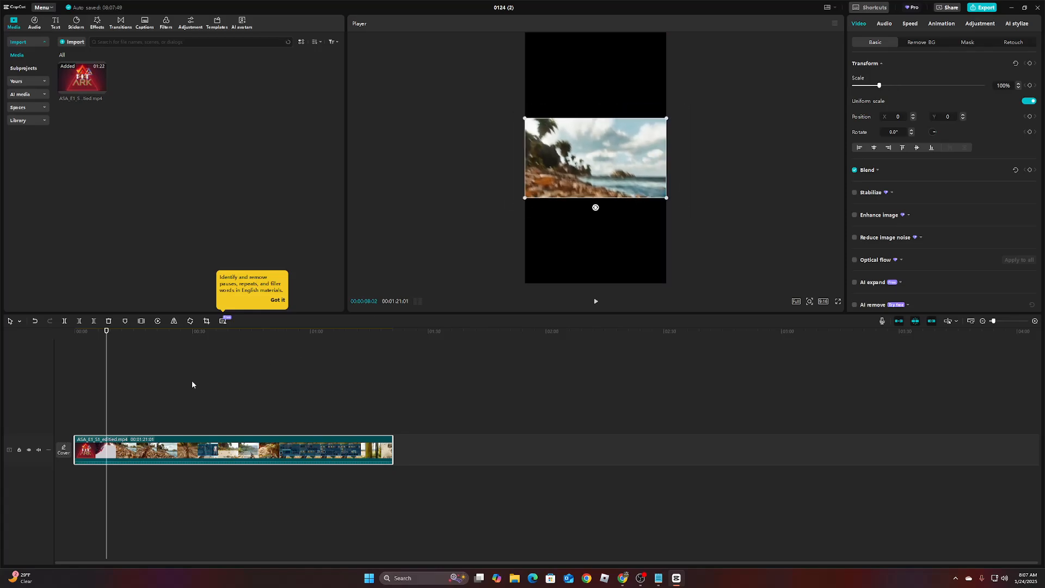
# Step: Move the playhead back to 00:00:03:25, enlarge the clip beyond the sides of the vertical frame, and play it
pyautogui.click(97, 400)
pyautogui.moveTo(105, 403); pyautogui.dragTo(90, 406)
pyautogui.click(645, 177)
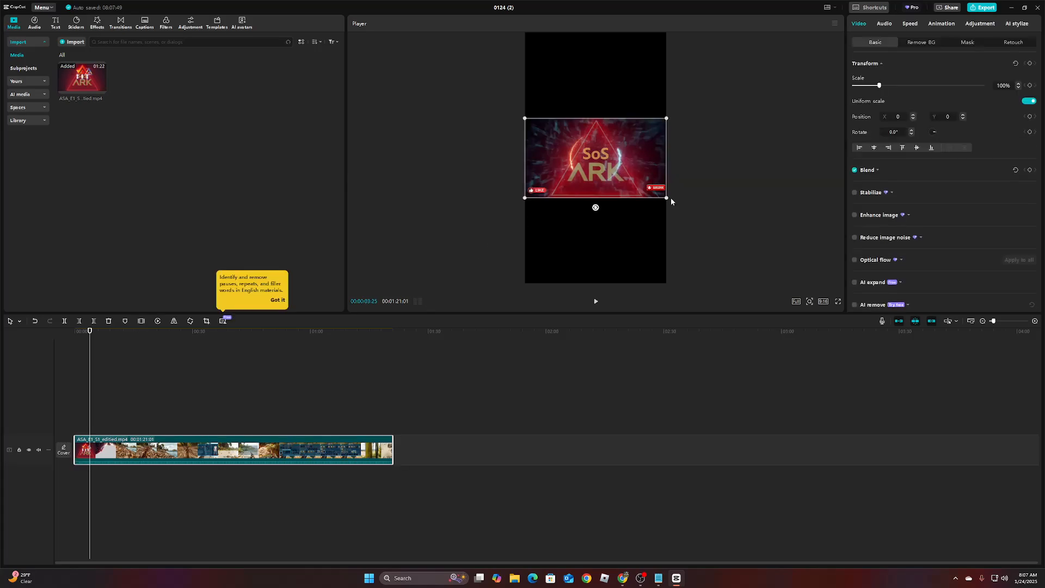
pyautogui.moveTo(667, 198)
pyautogui.mouseDown()
pyautogui.moveTo(736, 237)
pyautogui.moveTo(666, 201)
pyautogui.mouseUp()
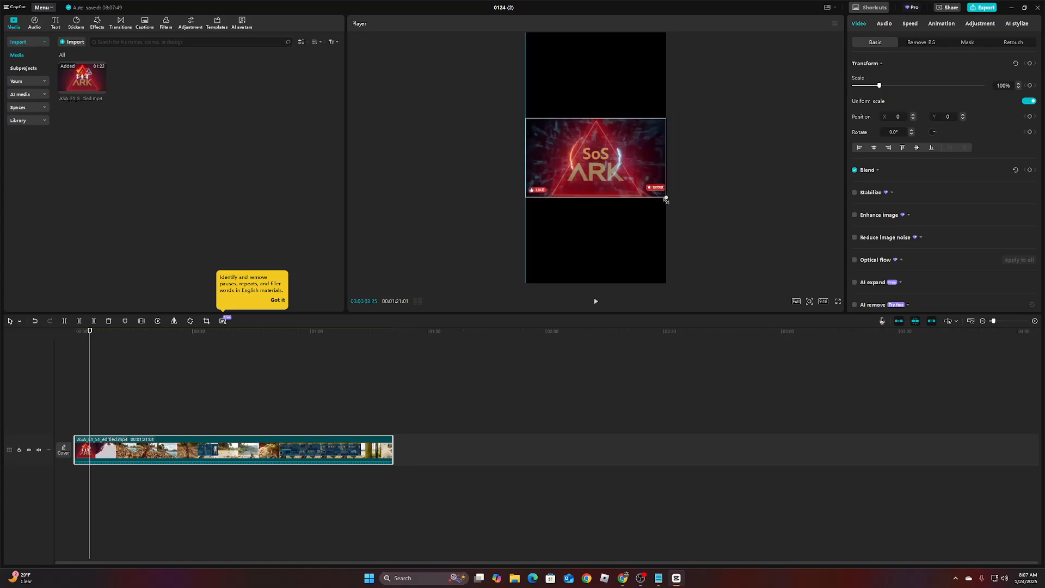
pyautogui.moveTo(666, 200); pyautogui.dragTo(742, 269)
pyautogui.click(742, 269)
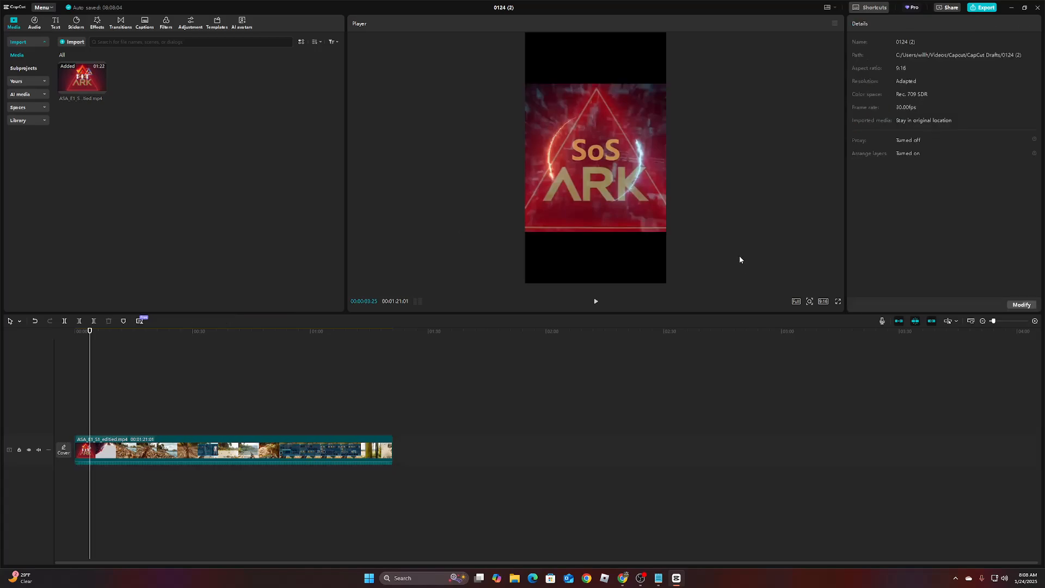
pyautogui.click(598, 305)
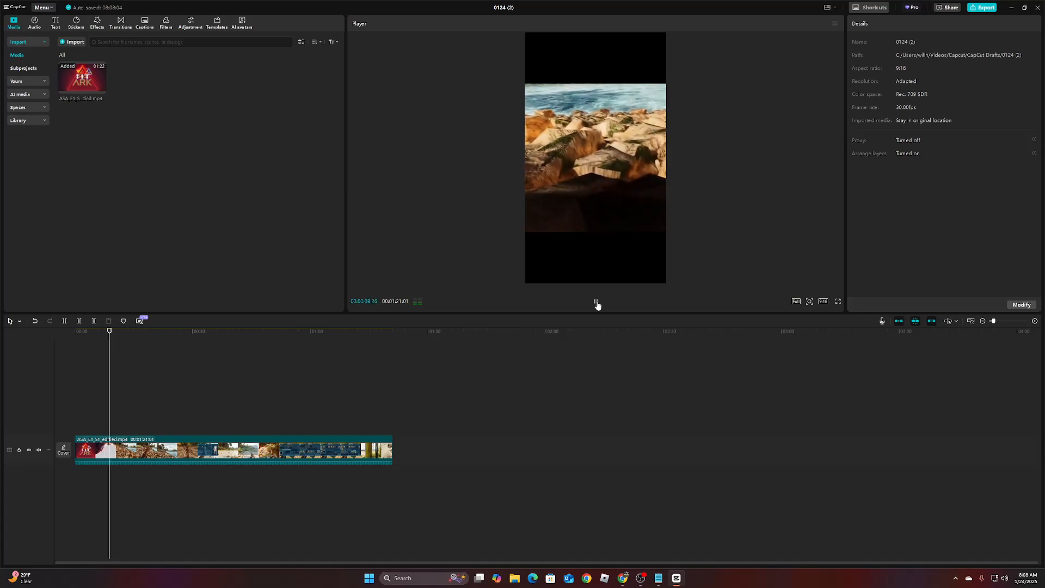
# Step: Stop playback and preview the two background videos saved in the favorites
pyautogui.click(597, 305)
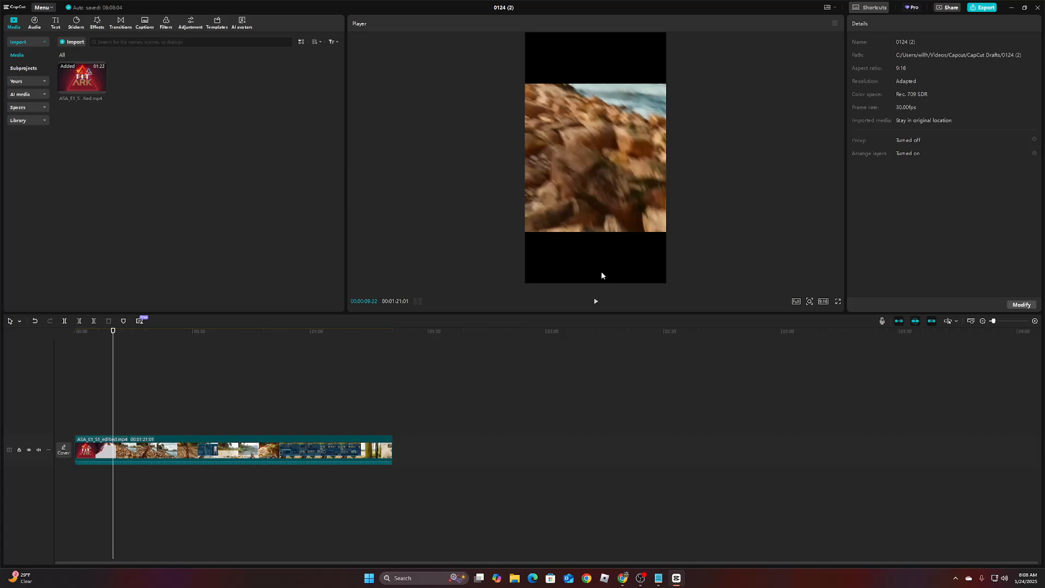
pyautogui.click(29, 82)
pyautogui.click(34, 43)
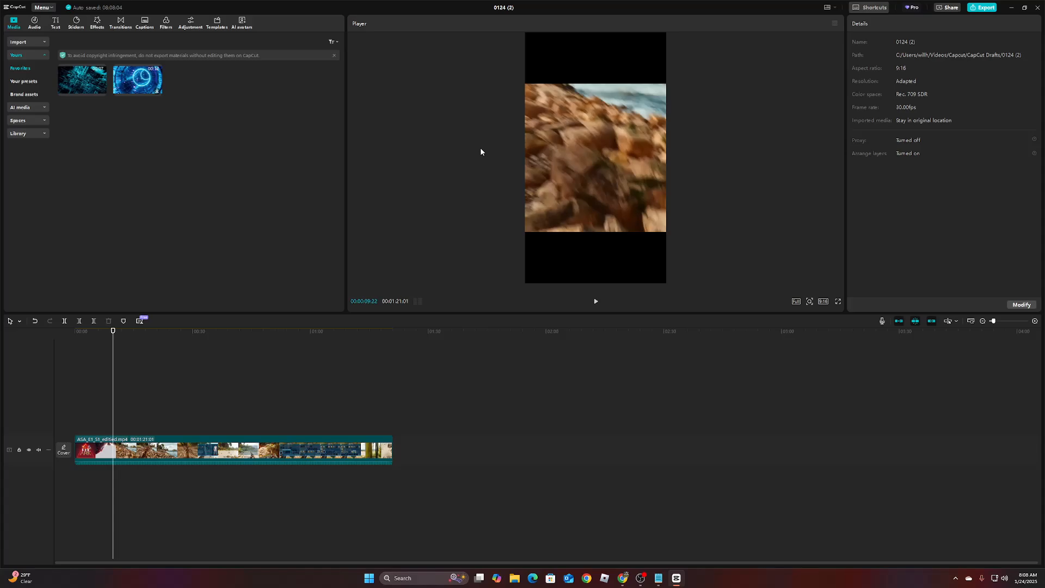
pyautogui.click(124, 81)
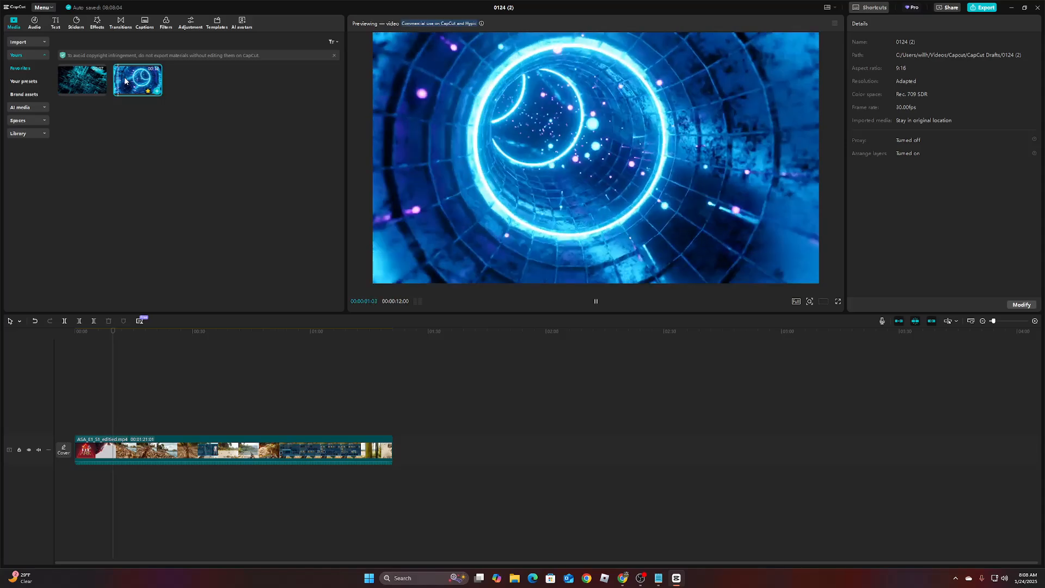
pyautogui.click(72, 75)
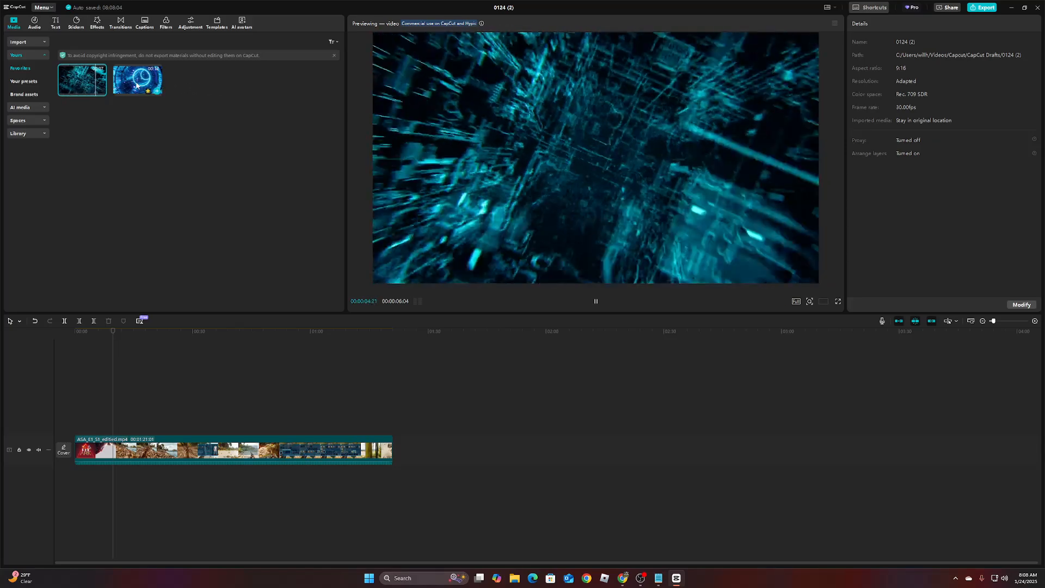
# Step: Search the stock media library for "background"
pyautogui.click(30, 109)
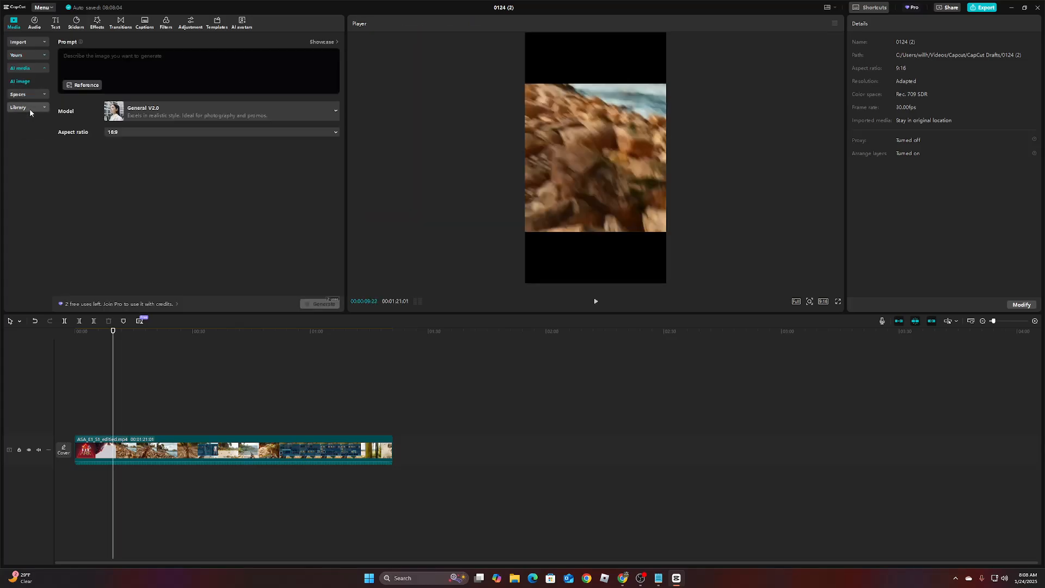
pyautogui.click(31, 107)
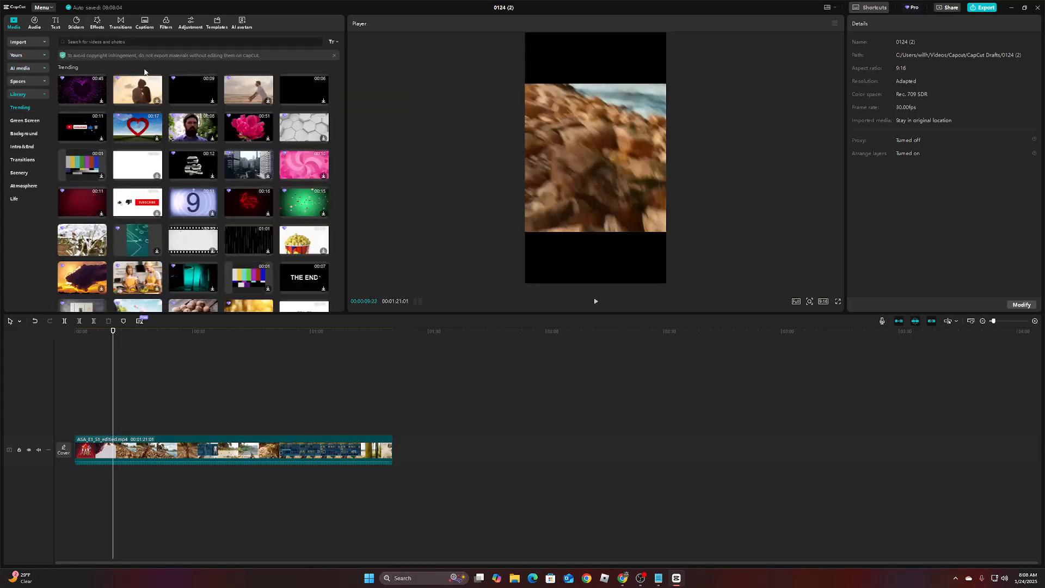
pyautogui.click(120, 42)
pyautogui.write('background')
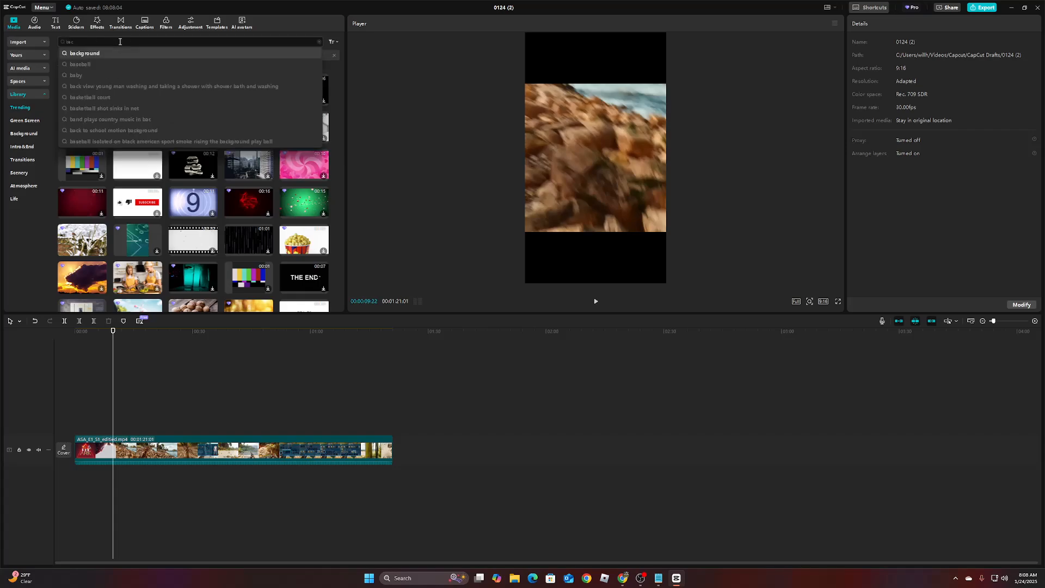
pyautogui.press('Return')
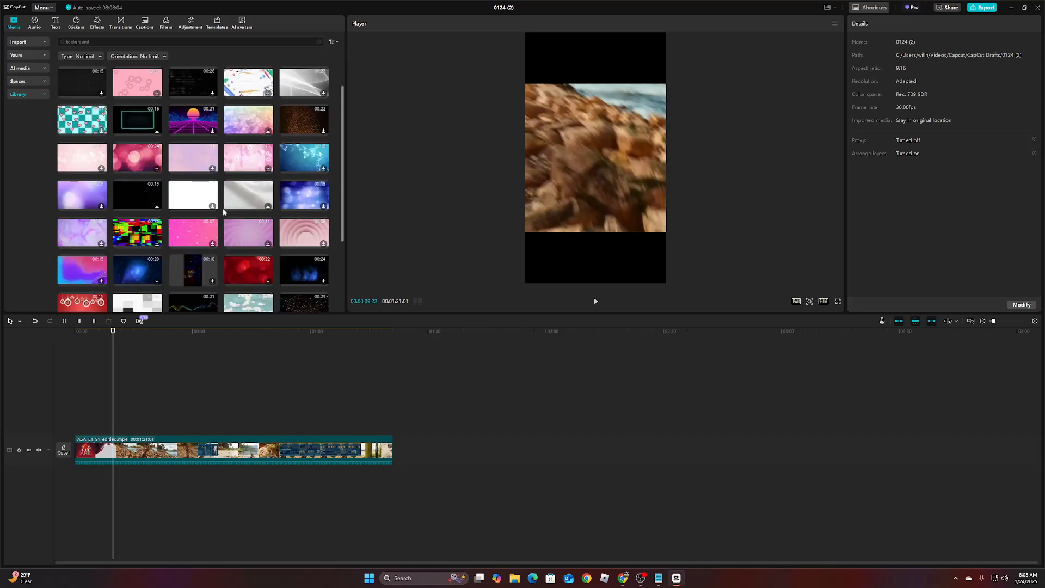
# Step: Preview the Abstract Red and Blue Neon Lights Background and place it on a new track above the gameplay clip
pyautogui.scroll(-2, 215, 217)
pyautogui.scroll(-4, 148, 210)
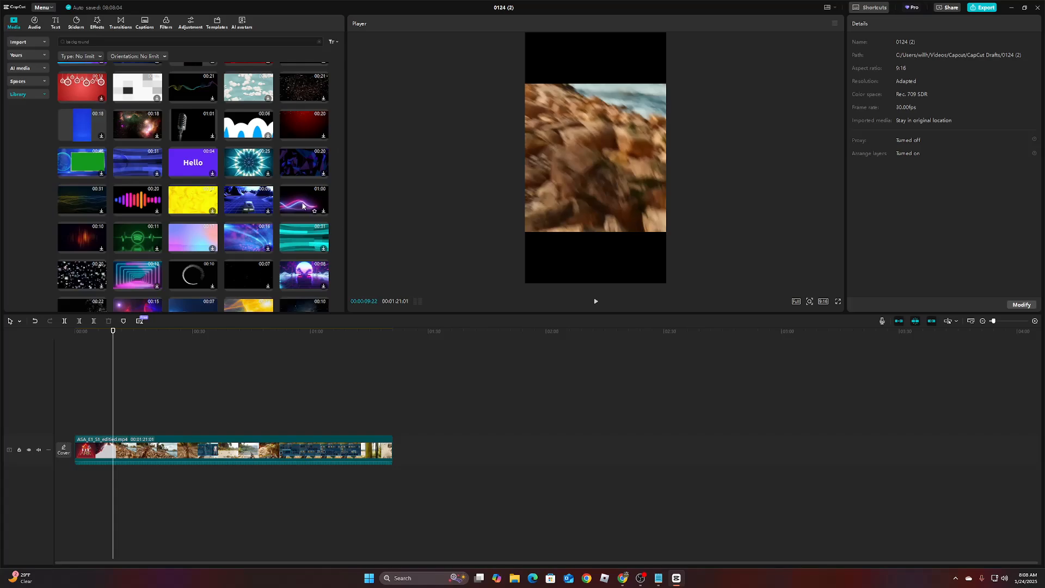
pyautogui.click(71, 192)
pyautogui.click(292, 204)
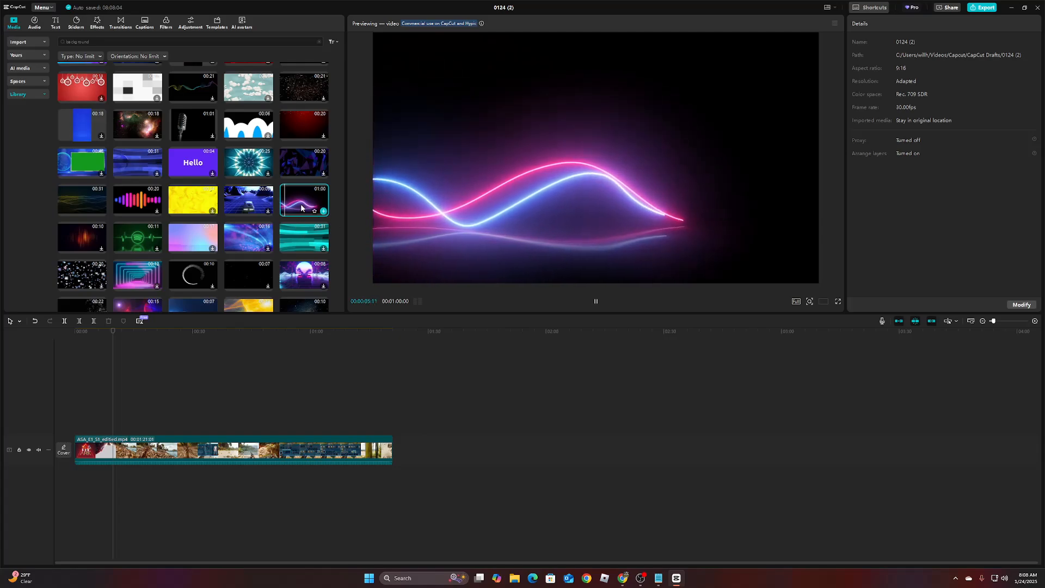
pyautogui.scroll(-1, 285, 233)
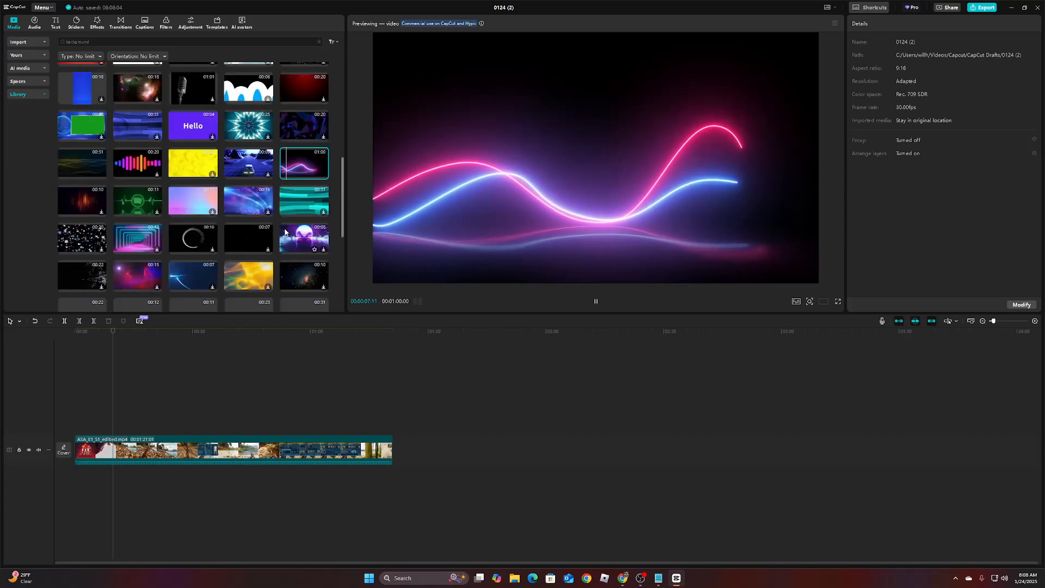
pyautogui.scroll(-1, 285, 232)
pyautogui.moveTo(299, 137); pyautogui.dragTo(118, 418)
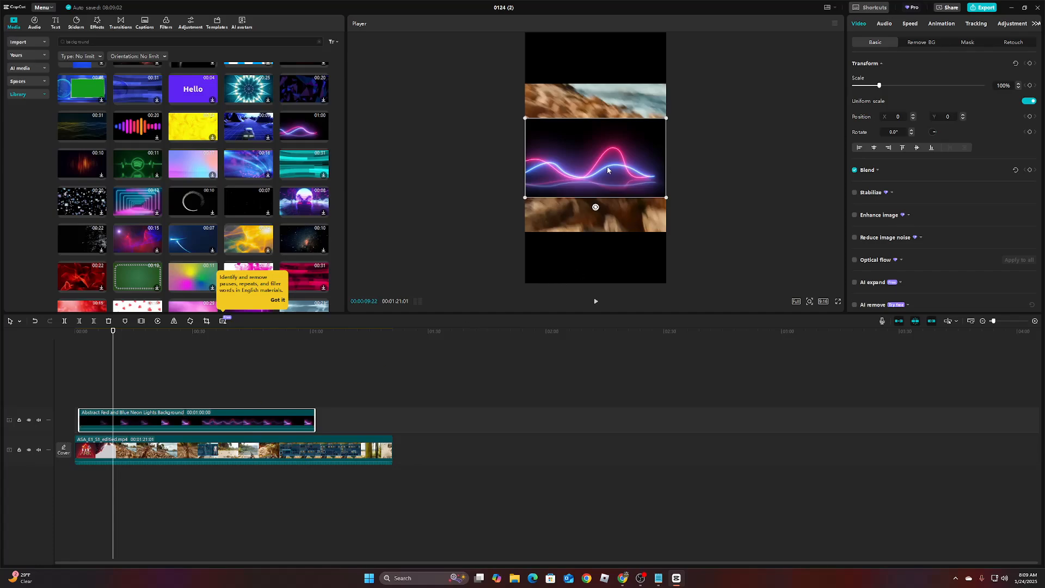
# Step: Duplicate the neon lights background onto another track and align both copies with the start of the timeline
pyautogui.rightClick(230, 412)
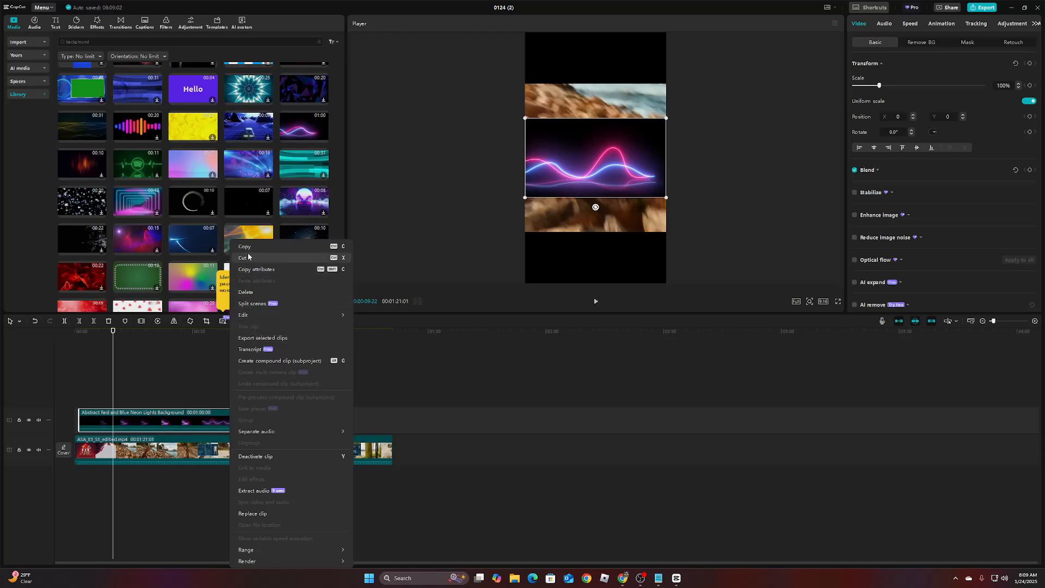
pyautogui.press('Escape')
pyautogui.click(172, 396)
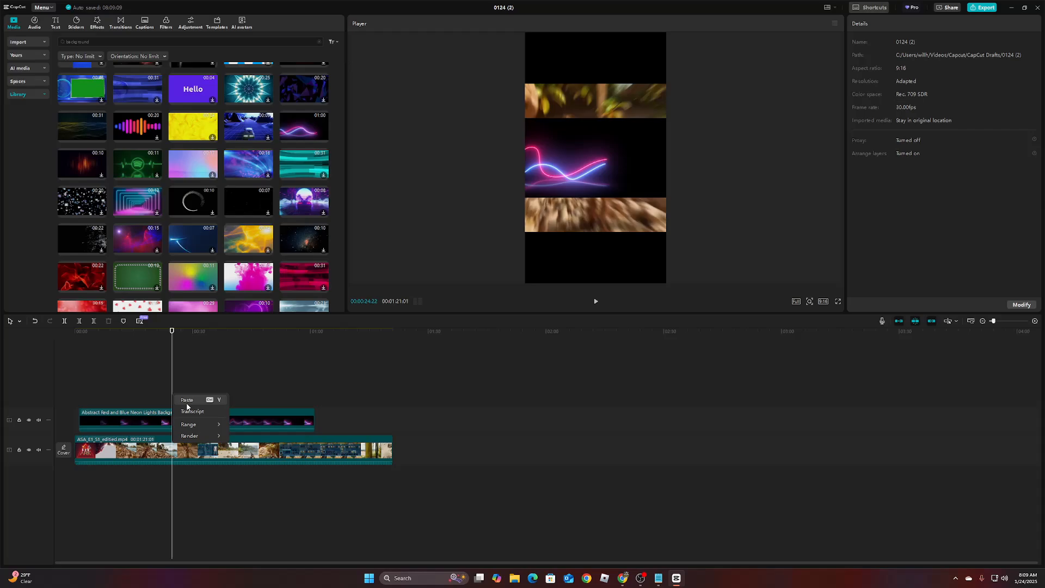
pyautogui.click(190, 400)
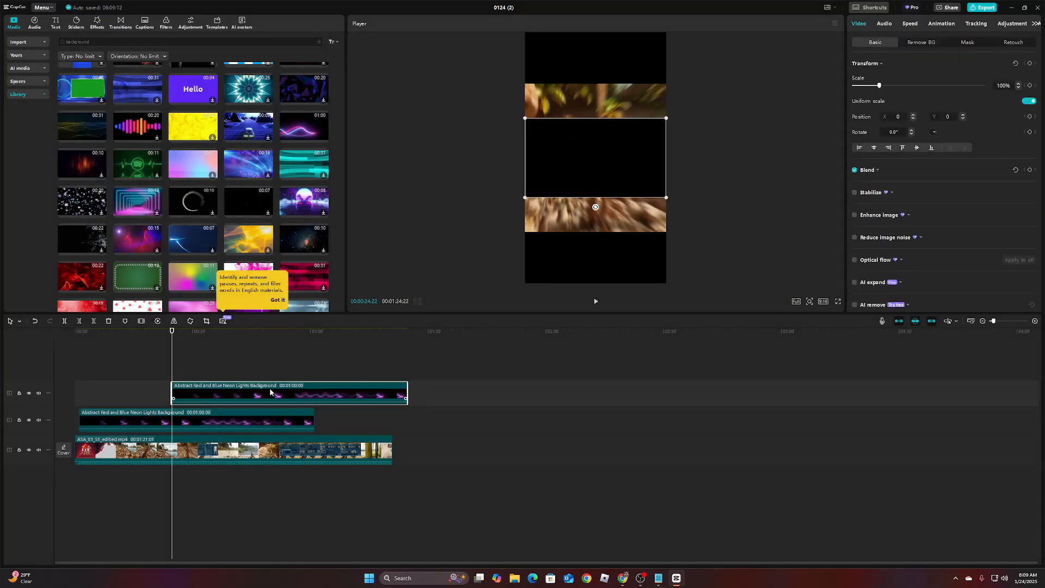
pyautogui.moveTo(270, 392); pyautogui.dragTo(180, 412)
pyautogui.moveTo(172, 376); pyautogui.dragTo(84, 373)
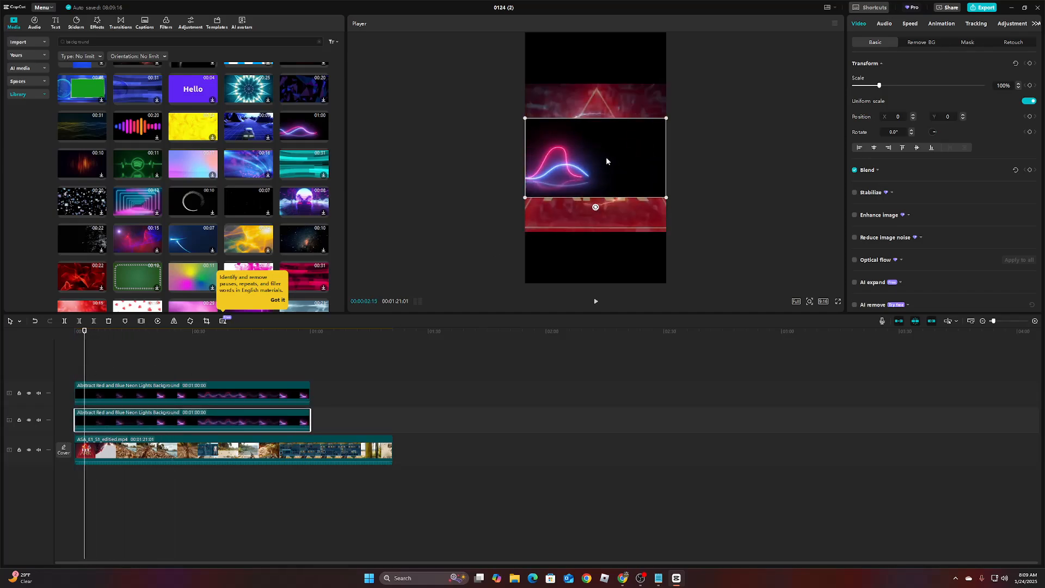
# Step: With the gameplay track temporarily hidden, move one neon copy to Y 1312 and the other to Y -1312 in the vertical frame
pyautogui.click(629, 213)
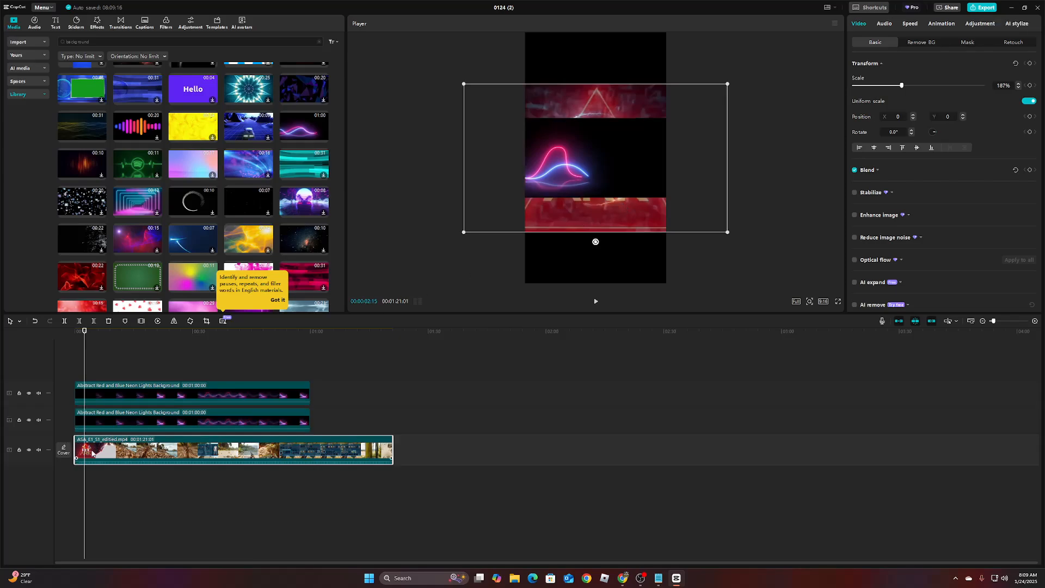
pyautogui.click(28, 449)
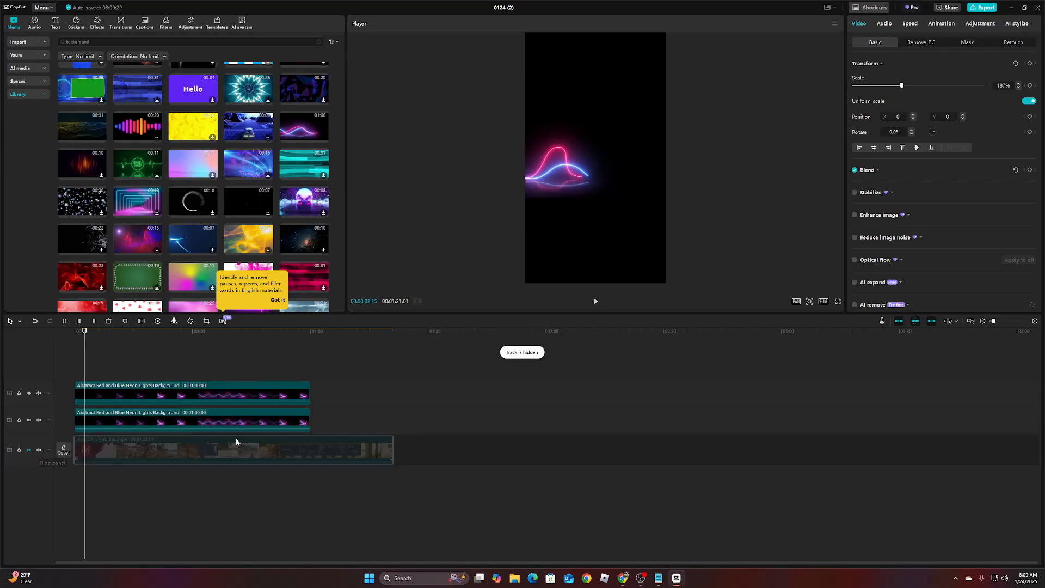
pyautogui.moveTo(579, 164); pyautogui.dragTo(584, 83)
pyautogui.moveTo(565, 151); pyautogui.dragTo(634, 241)
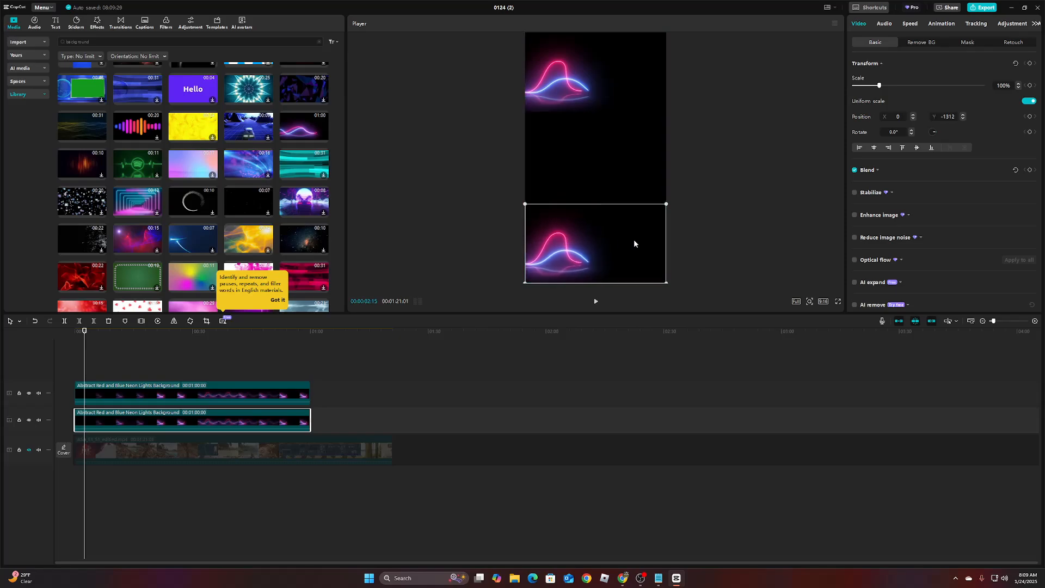
pyautogui.click(592, 139)
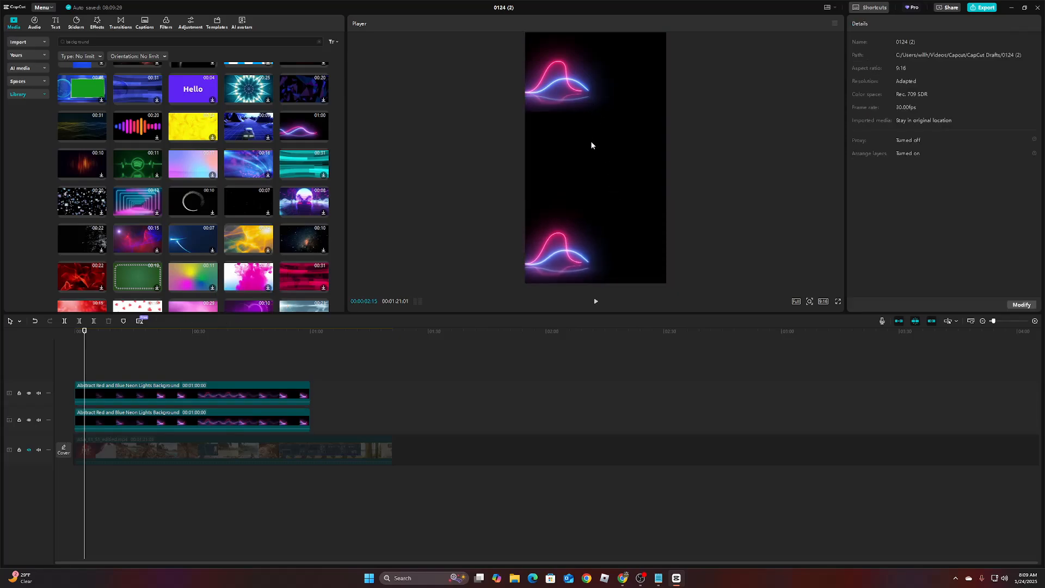
pyautogui.click(29, 450)
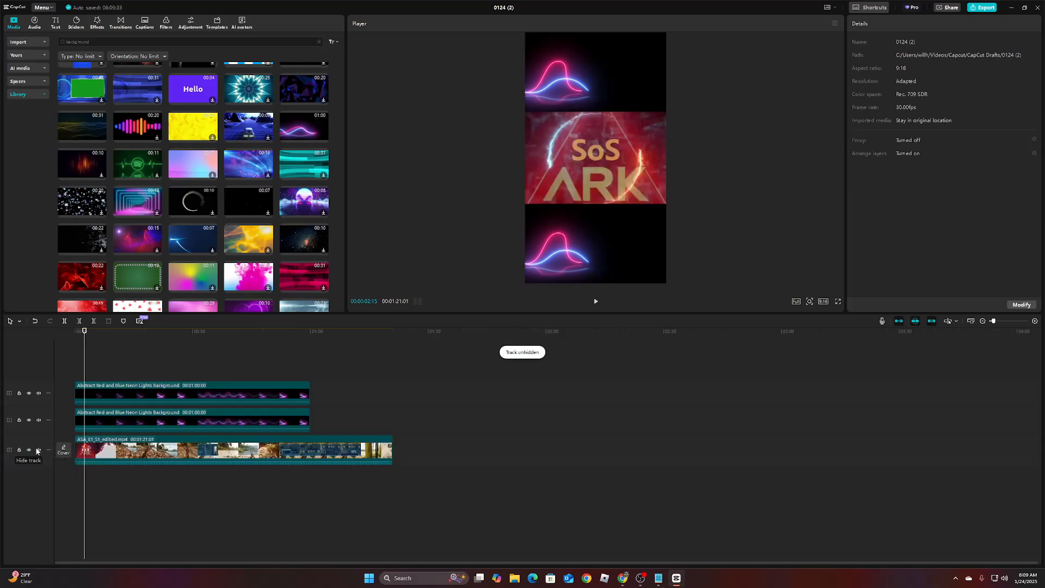
# Step: Play the vertical composition to check the gameplay framed by the neon backgrounds
pyautogui.click(596, 301)
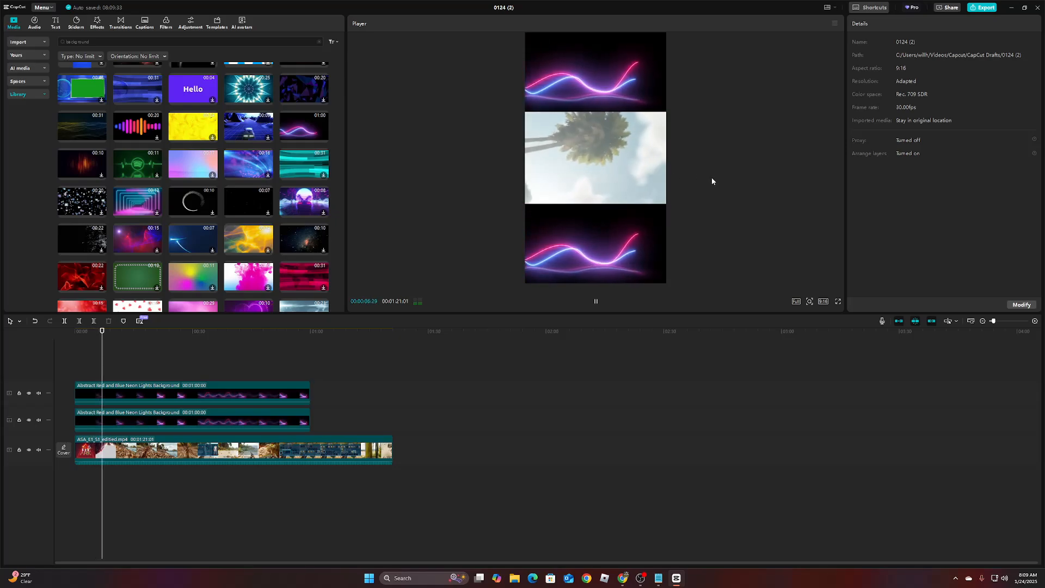
pyautogui.click(600, 171)
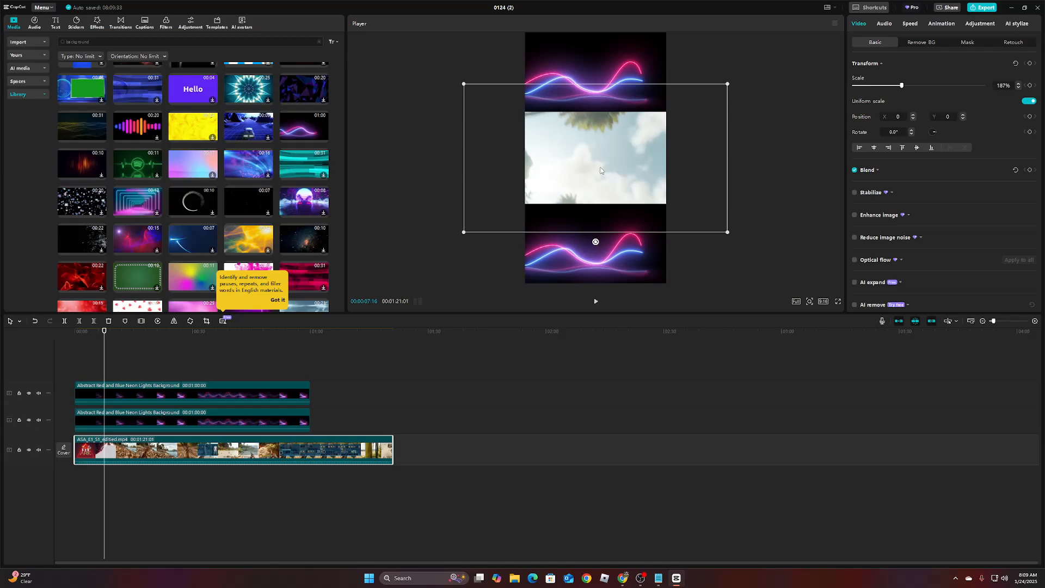
pyautogui.click(732, 169)
pyautogui.click(638, 165)
pyautogui.click(599, 303)
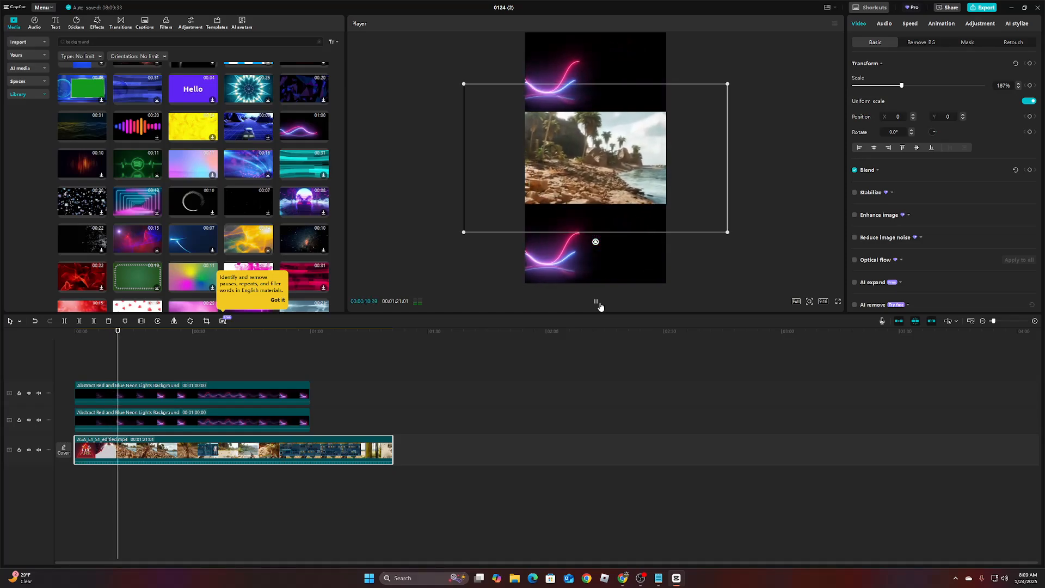
pyautogui.click(600, 305)
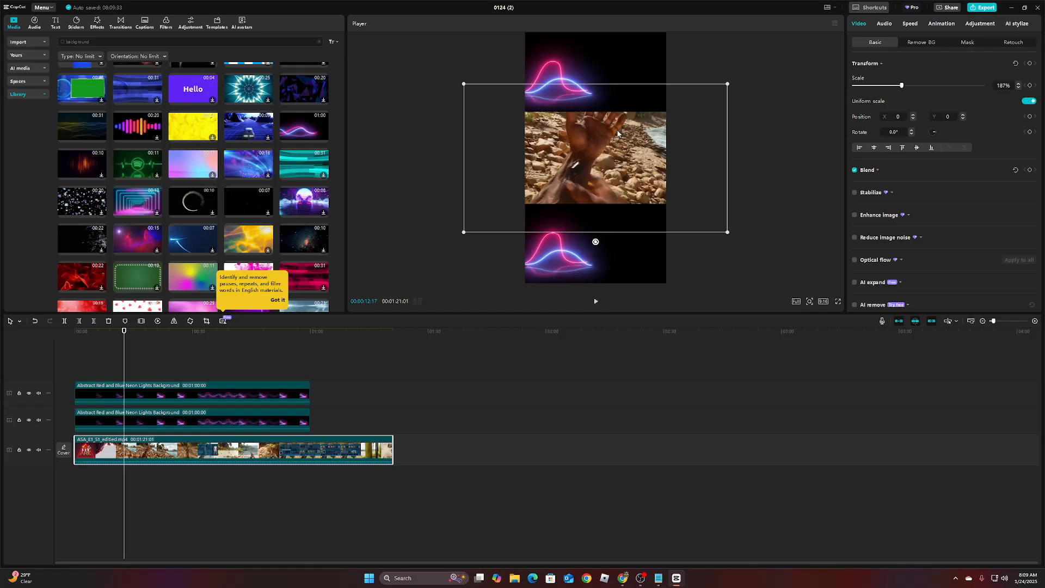
# Step: Reorder the tracks so the gameplay clip lies above both neon background clips
pyautogui.click(617, 72)
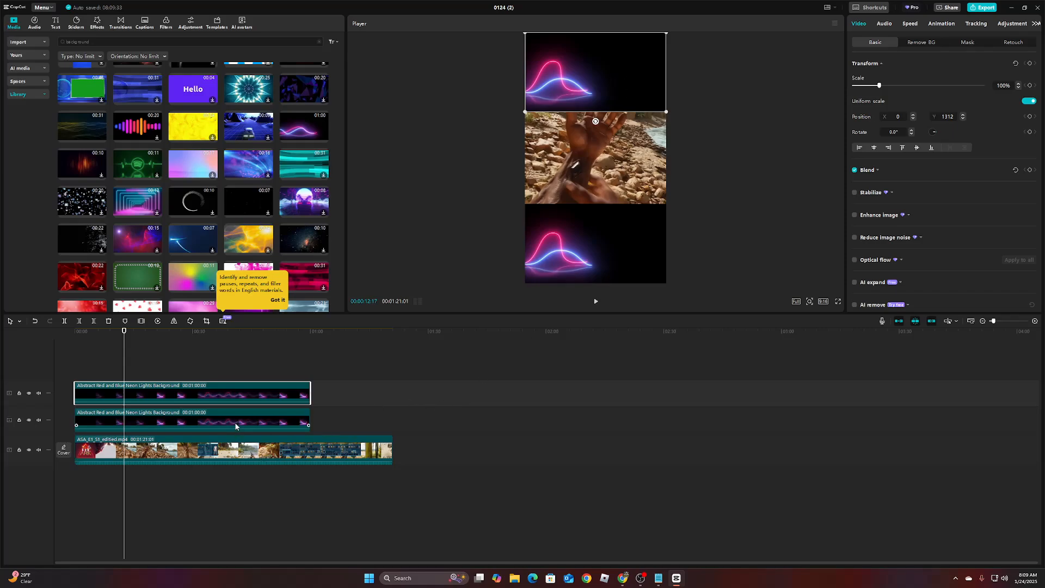
pyautogui.moveTo(233, 417); pyautogui.dragTo(234, 448)
pyautogui.moveTo(227, 391); pyautogui.dragTo(233, 435)
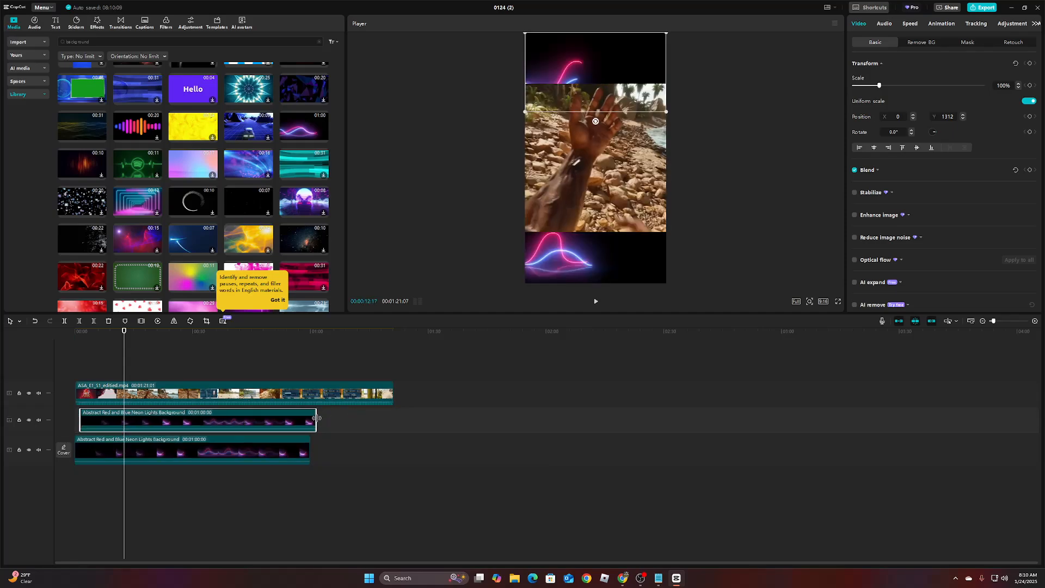
# Step: Try to lengthen the two neon clips beyond one minute, and realign the middle-track copy with the timeline start
pyautogui.moveTo(316, 416)
pyautogui.mouseDown()
pyautogui.moveTo(304, 417)
pyautogui.moveTo(325, 420)
pyautogui.mouseUp()
pyautogui.click(309, 443)
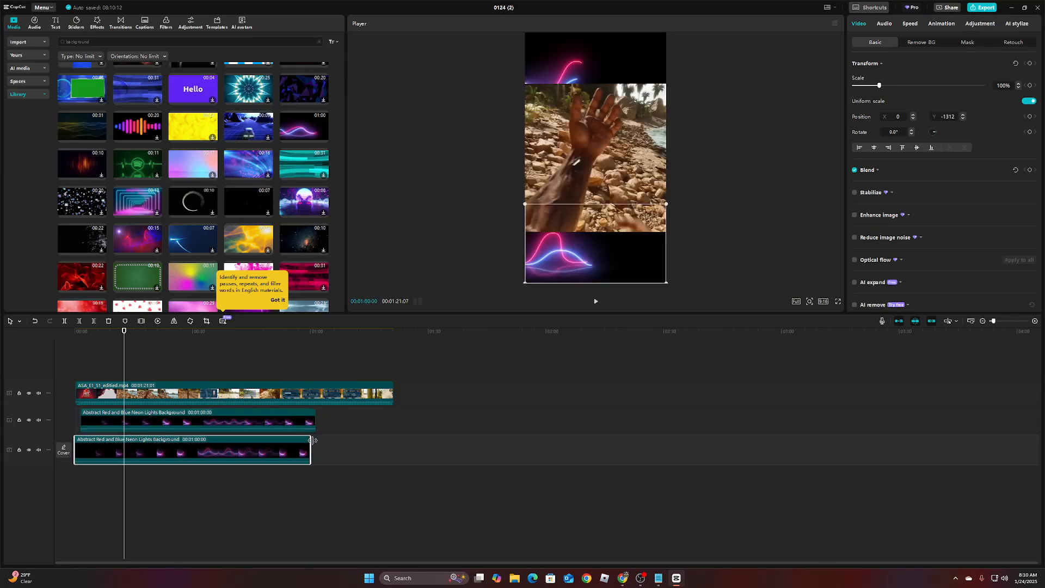
pyautogui.click(246, 416)
pyautogui.moveTo(245, 415); pyautogui.dragTo(242, 417)
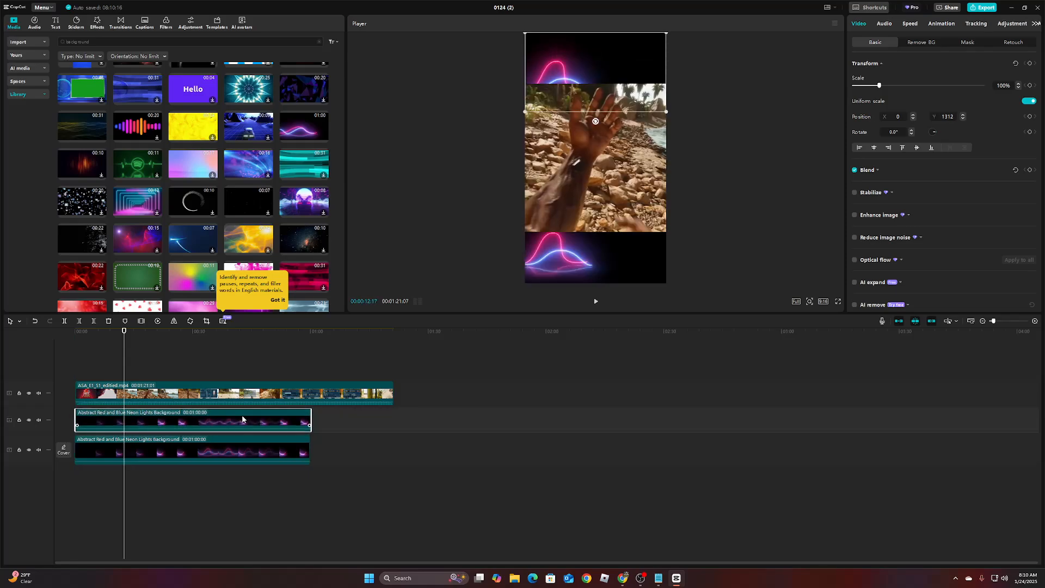
pyautogui.click(325, 417)
pyautogui.click(310, 439)
pyautogui.click(312, 438)
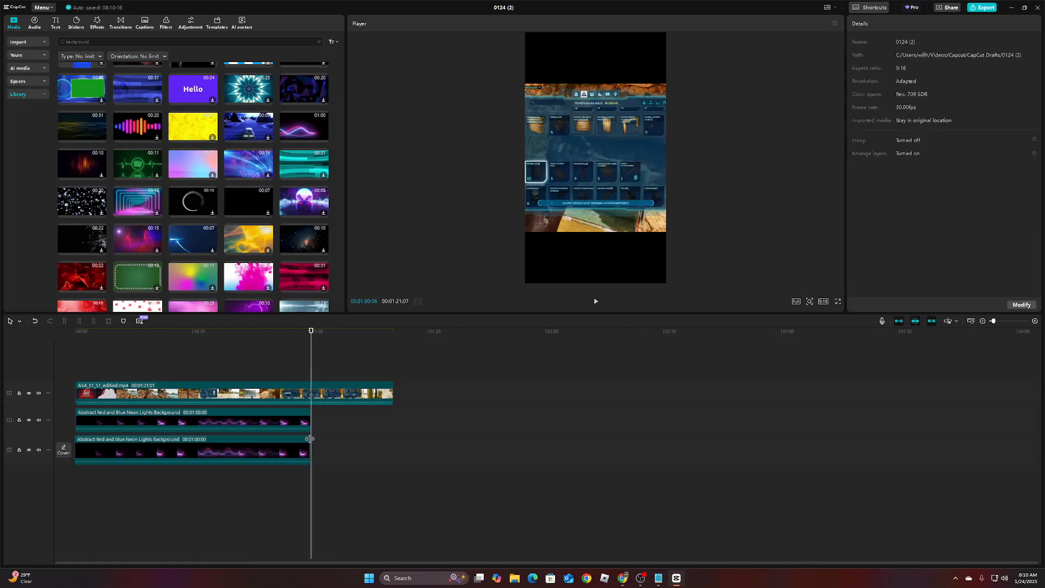
pyautogui.click(310, 438)
# Step: Copy the middle-track neon clip and paste it on the same track, directly after the original
pyautogui.click(293, 419)
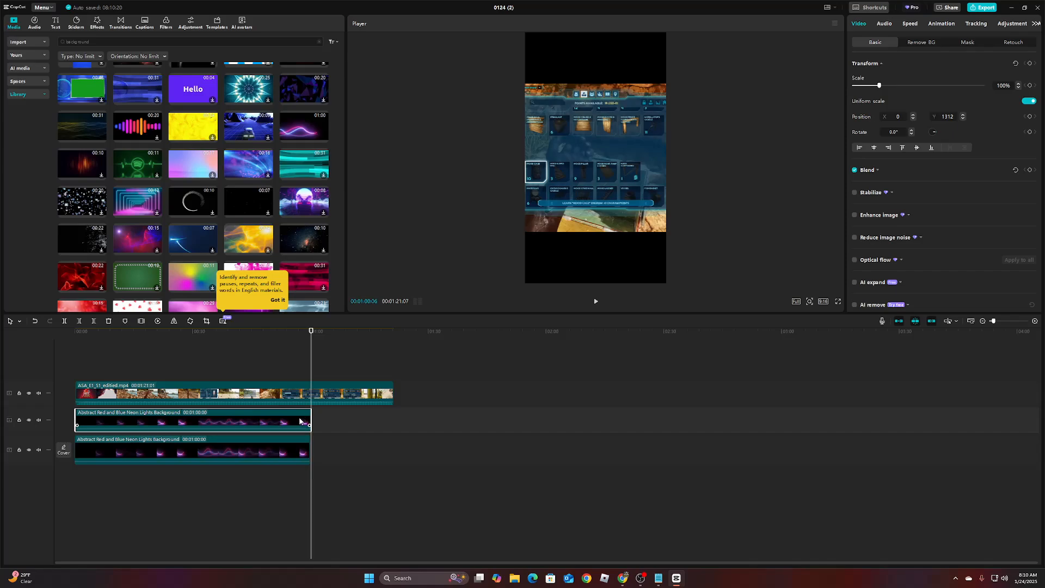
pyautogui.click(297, 439)
pyautogui.rightClick(295, 418)
pyautogui.click(310, 246)
pyautogui.click(337, 428)
pyautogui.rightClick(339, 428)
pyautogui.click(349, 427)
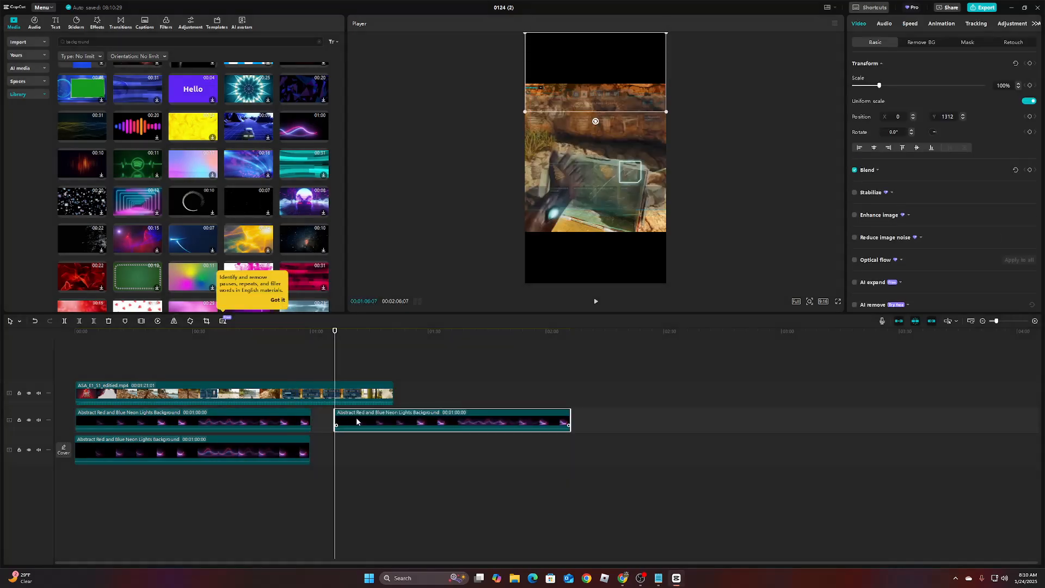
pyautogui.moveTo(356, 417); pyautogui.dragTo(340, 417)
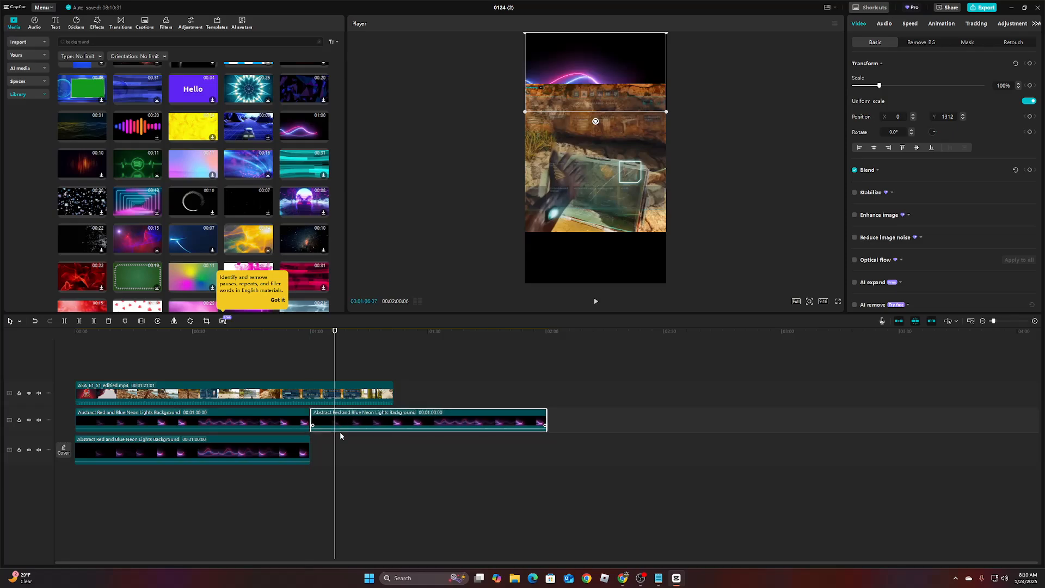
# Step: Paste another neon clip and move it to the lowest track, directly after the existing background
pyautogui.click(324, 443)
pyautogui.rightClick(325, 445)
pyautogui.click(333, 456)
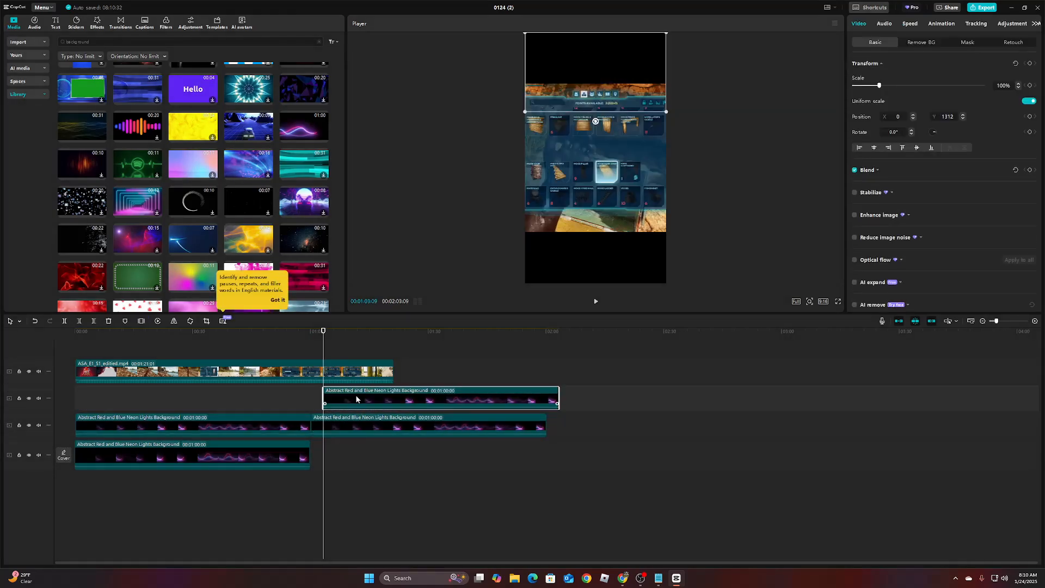
pyautogui.moveTo(355, 394); pyautogui.dragTo(348, 450)
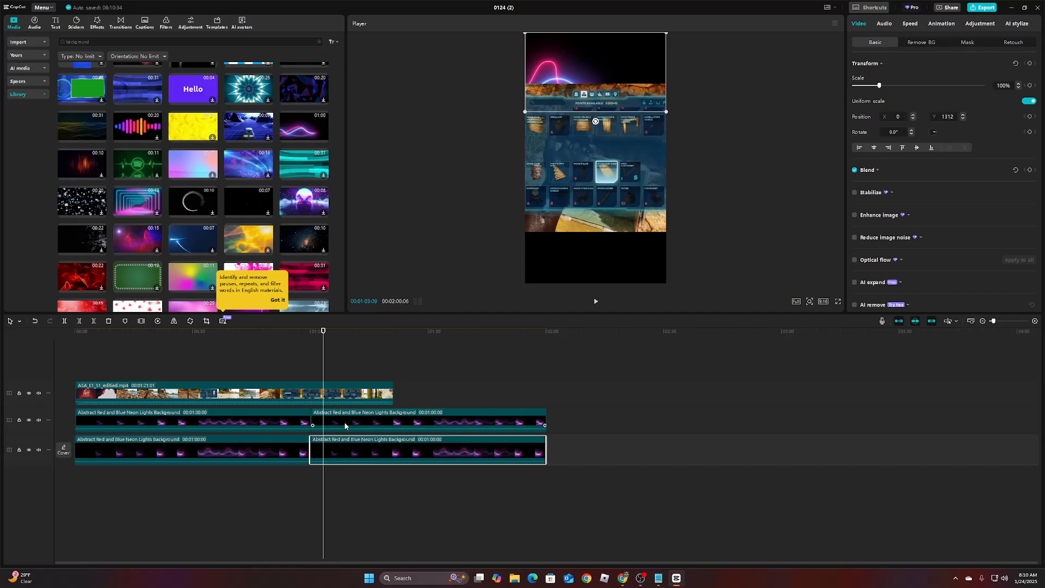
# Step: Trim the second neon clip on both background tracks so each ends level with the gameplay clip
pyautogui.click(350, 422)
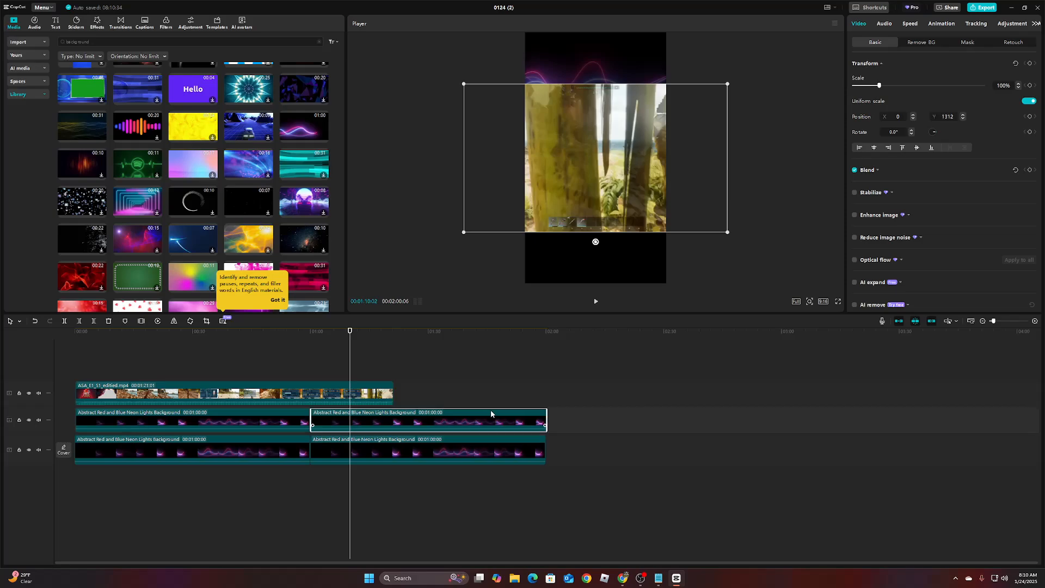
pyautogui.moveTo(546, 414); pyautogui.dragTo(397, 416)
pyautogui.click(497, 443)
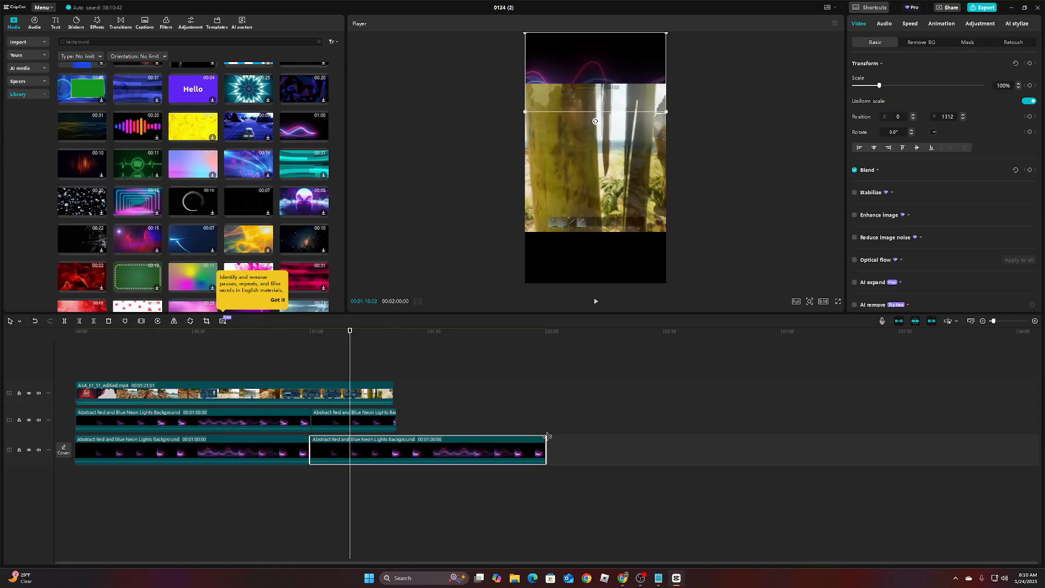
pyautogui.click(915, 322)
pyautogui.moveTo(545, 448); pyautogui.dragTo(394, 447)
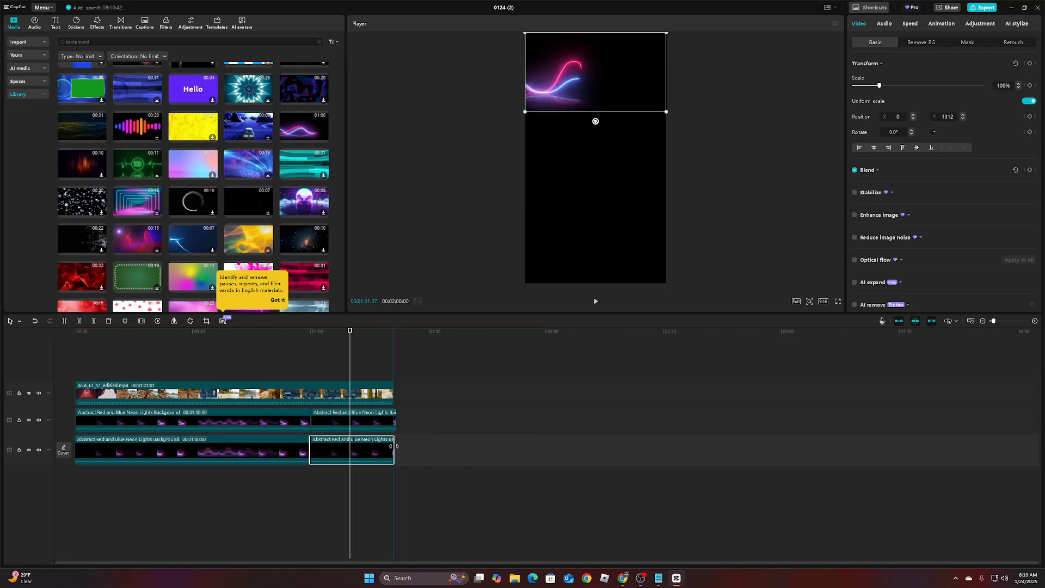
pyautogui.click(397, 428)
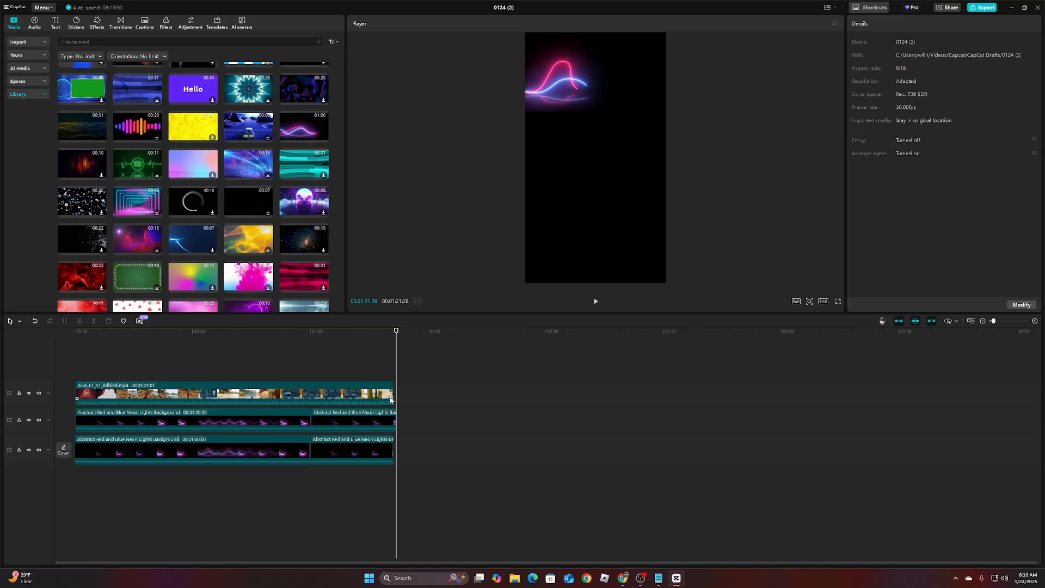
pyautogui.click(395, 410)
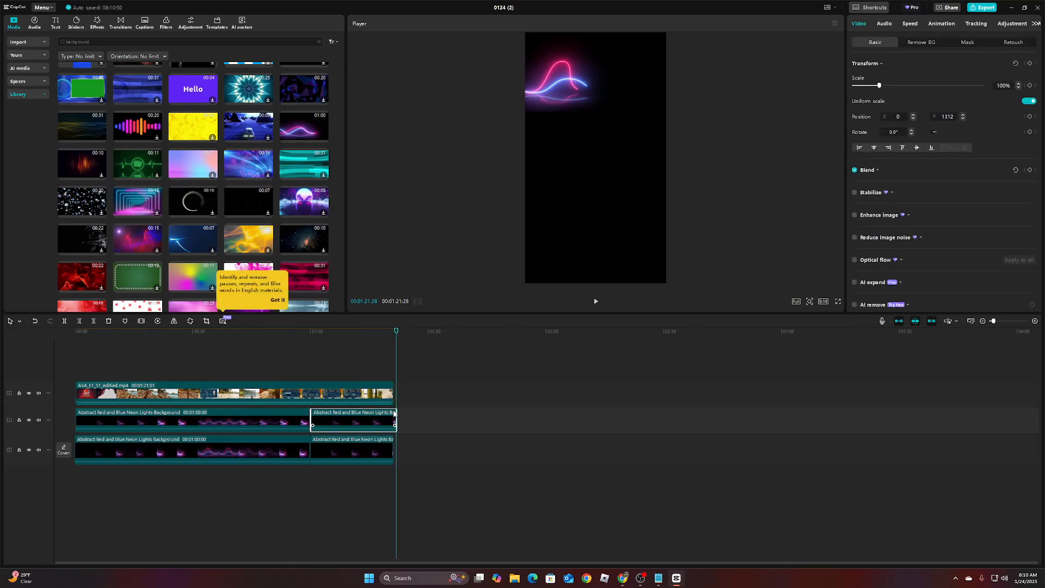
pyautogui.moveTo(398, 411); pyautogui.dragTo(393, 412)
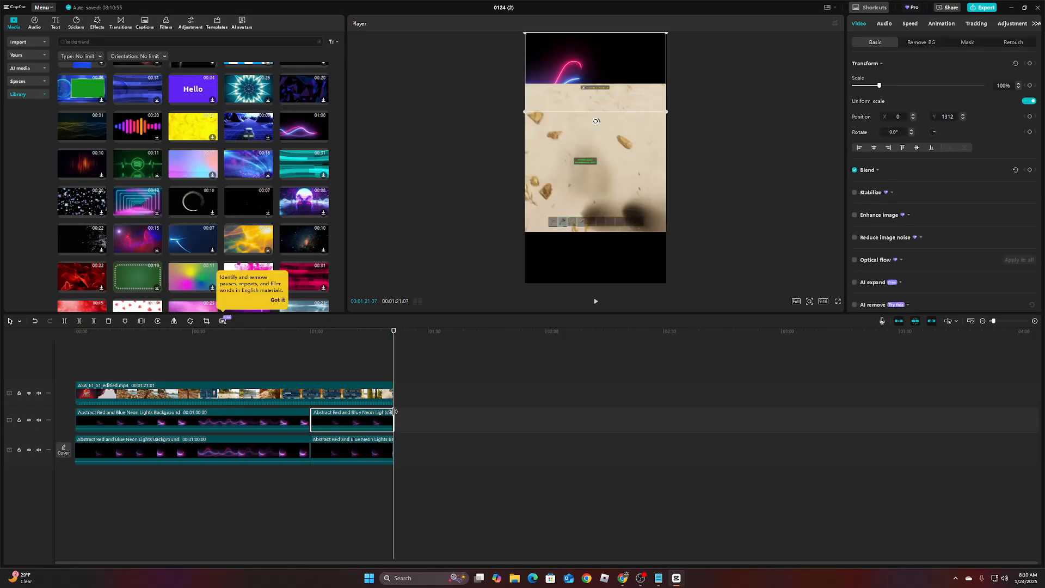
# Step: Play back the short across the join between the neon clips at about one minute
pyautogui.click(388, 442)
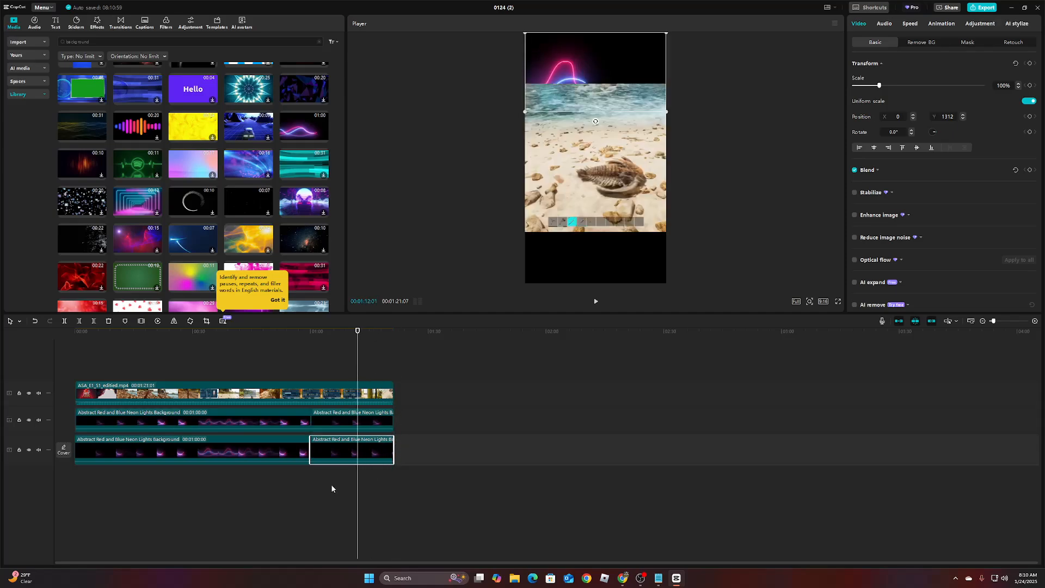
pyautogui.click(317, 467)
pyautogui.moveTo(315, 375); pyautogui.dragTo(288, 374)
pyautogui.click(596, 302)
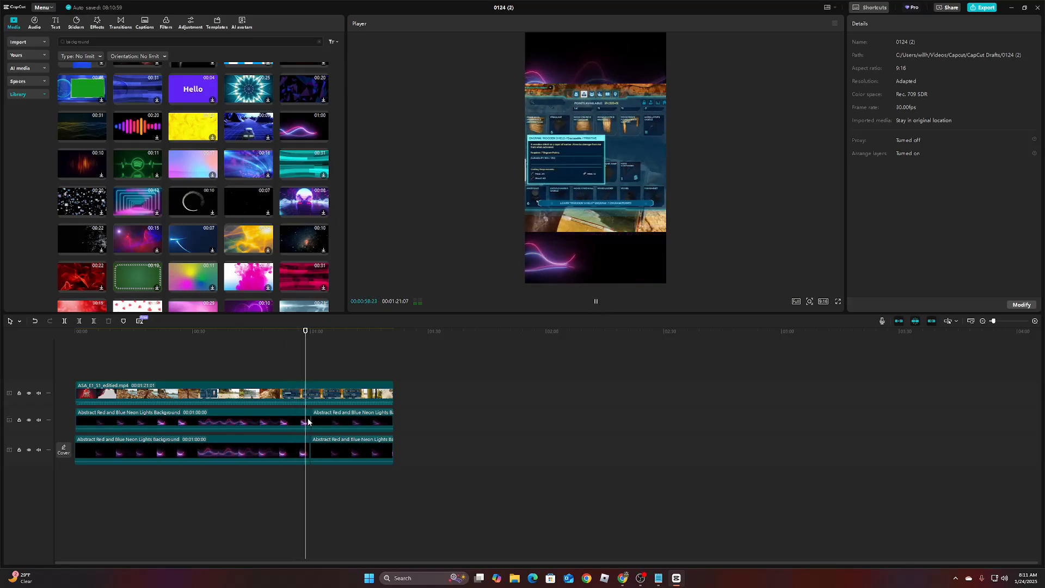
pyautogui.click(598, 303)
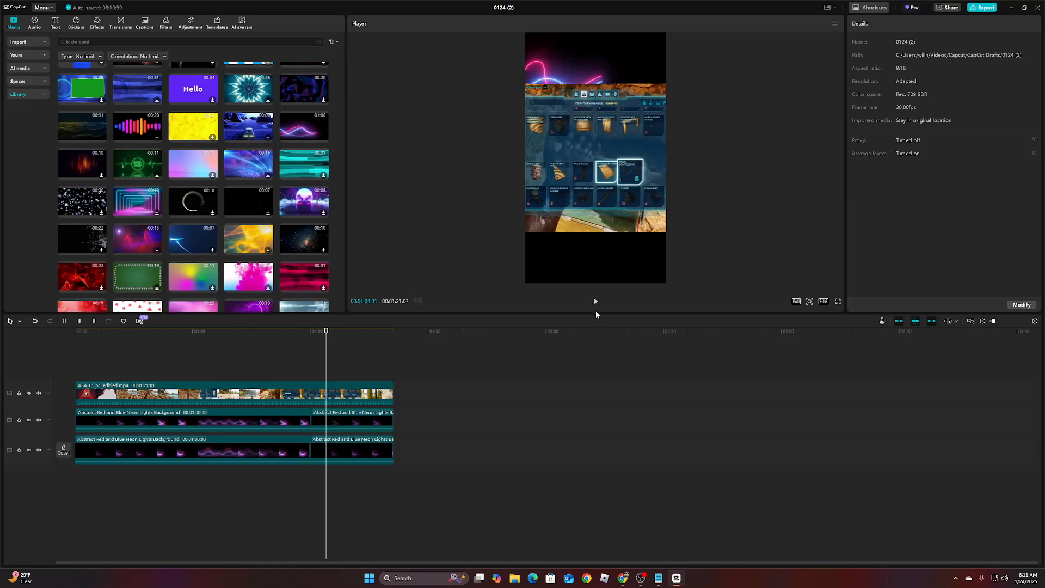
# Step: Compare the transform settings of the neon clips on both background tracks and replay the section around their join
pyautogui.click(285, 425)
pyautogui.click(358, 420)
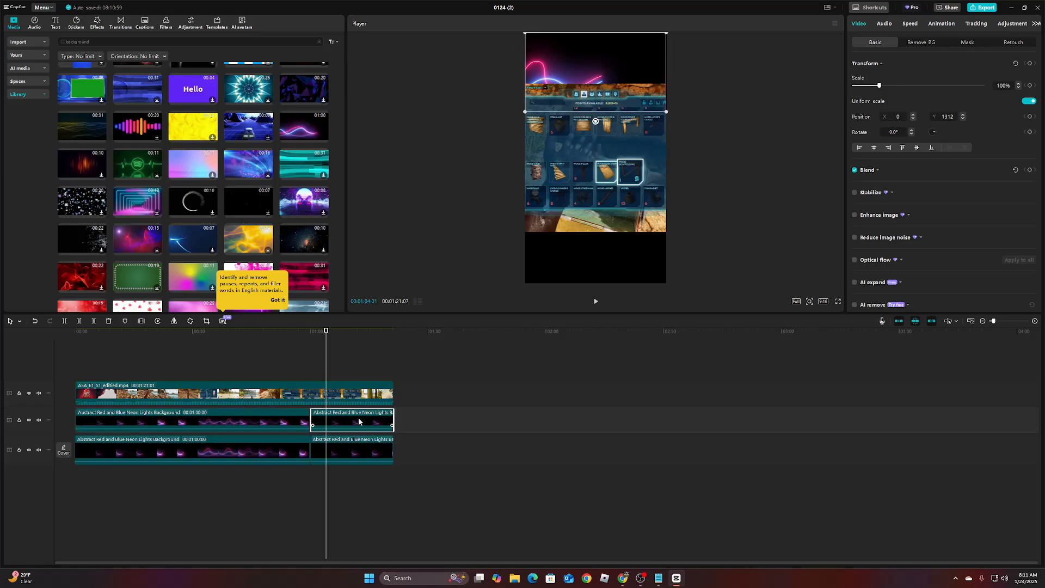
pyautogui.click(292, 412)
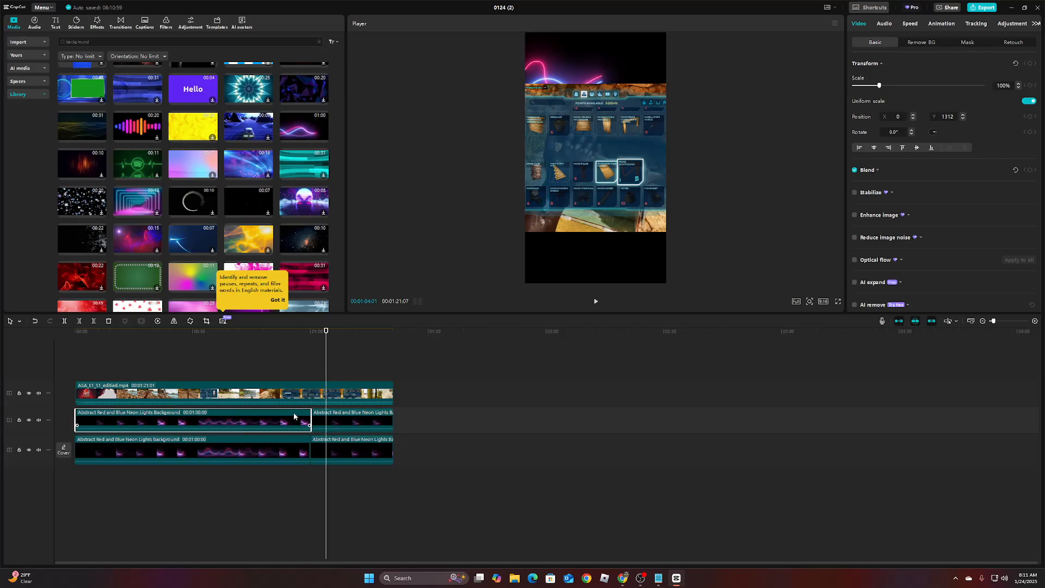
pyautogui.click(298, 368)
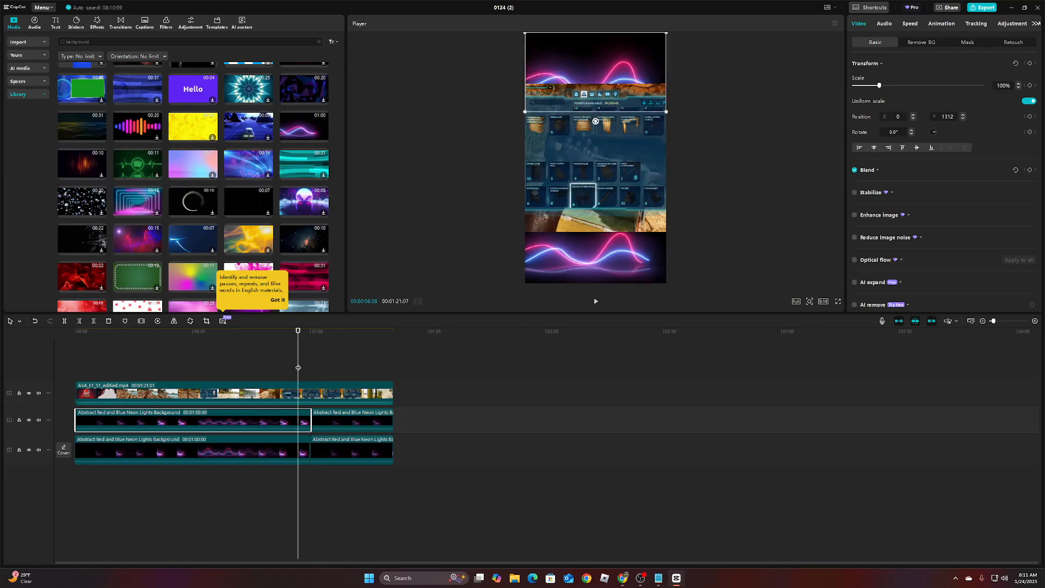
pyautogui.click(294, 451)
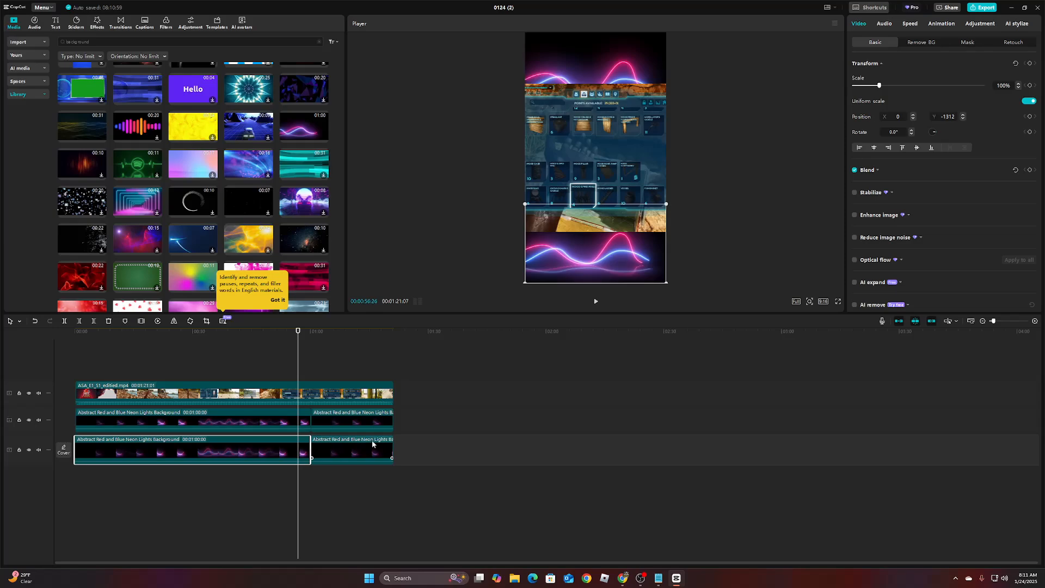
pyautogui.click(594, 305)
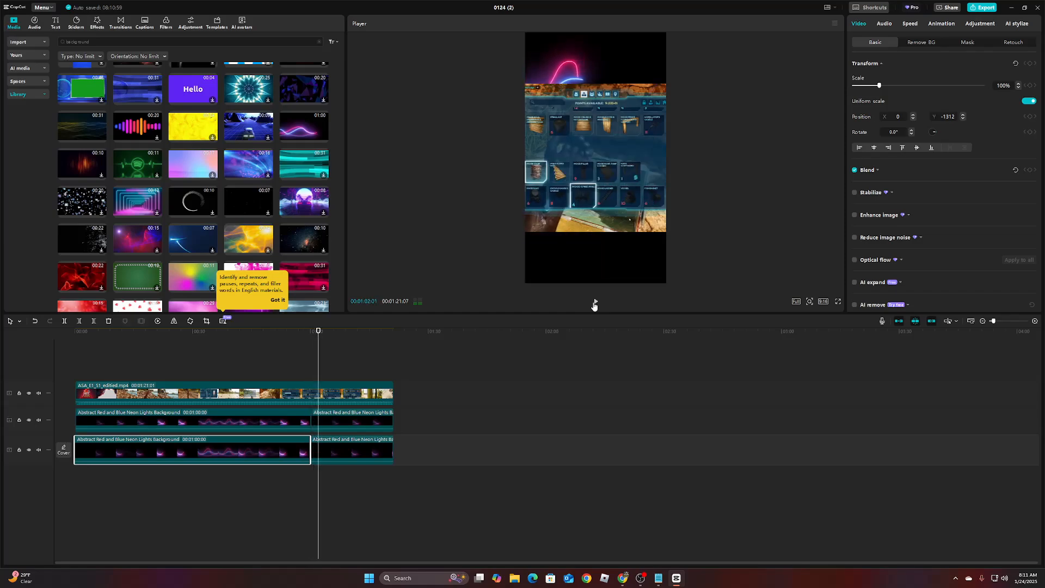
pyautogui.click(594, 305)
# Step: Delete the second neon clip from both the middle and the lowest track
pyautogui.click(367, 450)
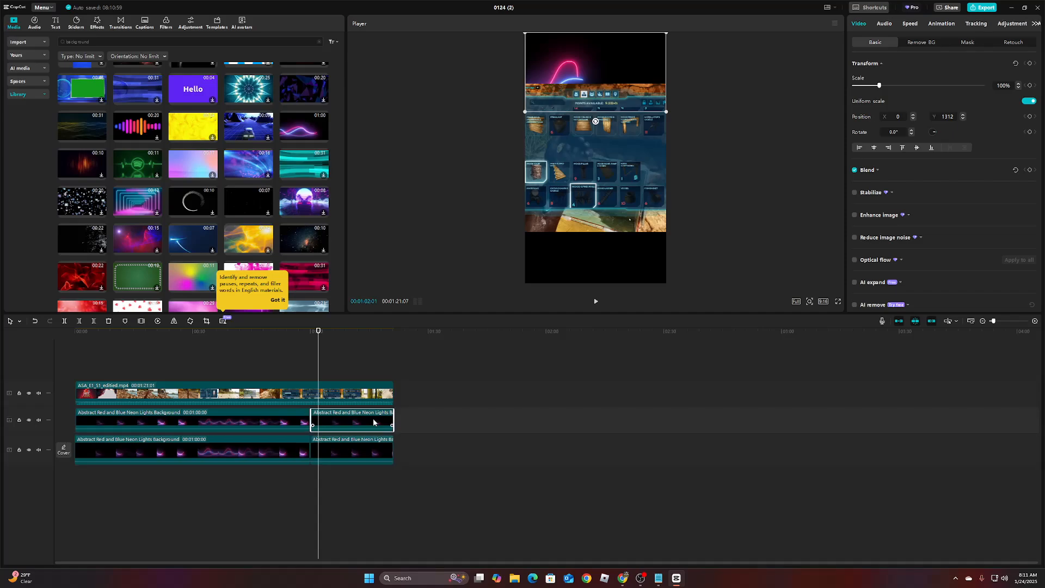
pyautogui.rightClick(374, 418)
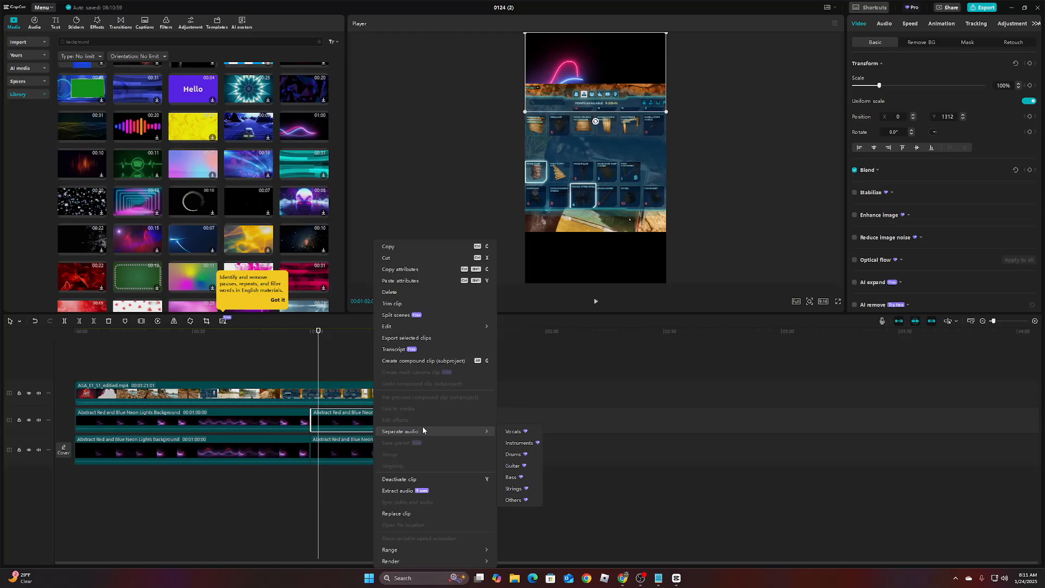
pyautogui.click(354, 470)
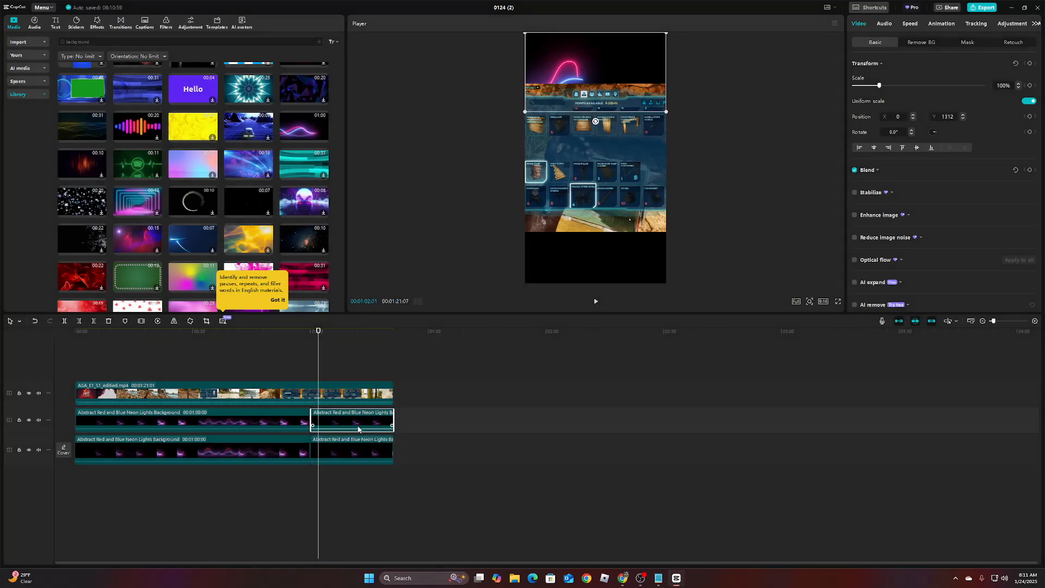
pyautogui.click(357, 453)
pyautogui.click(358, 428)
pyautogui.press('Delete')
pyautogui.click(356, 442)
pyautogui.press('Delete')
# Step: Slow the middle-track neon clip to 0.6x speed and trim its end level with the gameplay clip
pyautogui.click(291, 417)
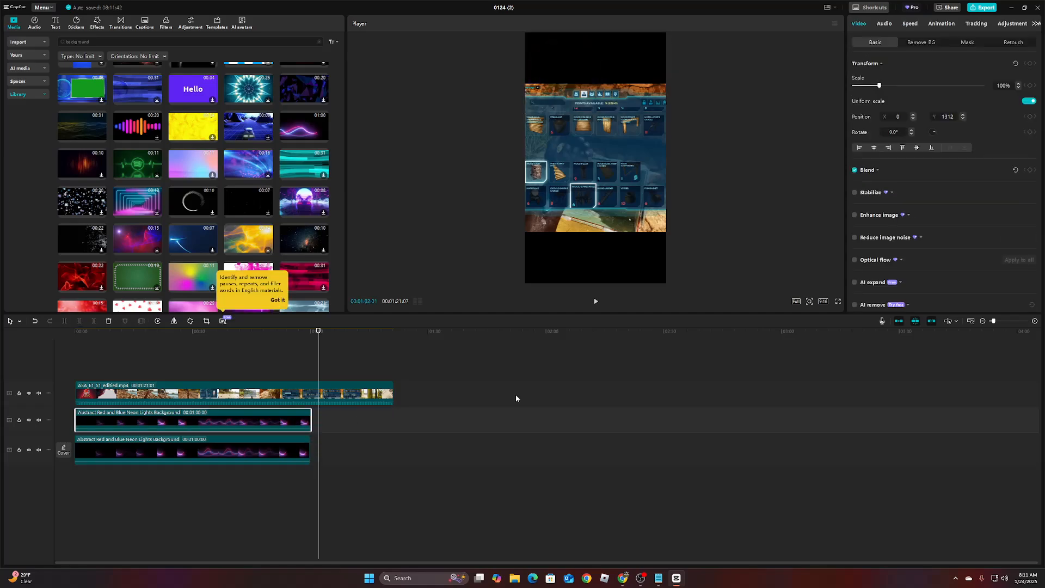
pyautogui.click(909, 27)
pyautogui.moveTo(882, 76); pyautogui.dragTo(868, 75)
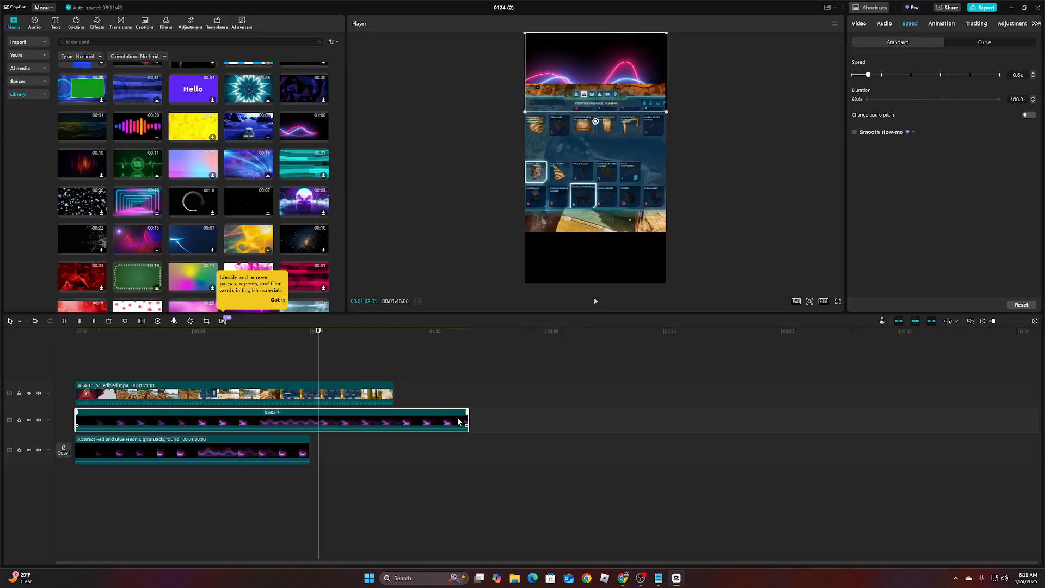
pyautogui.moveTo(467, 421); pyautogui.dragTo(393, 421)
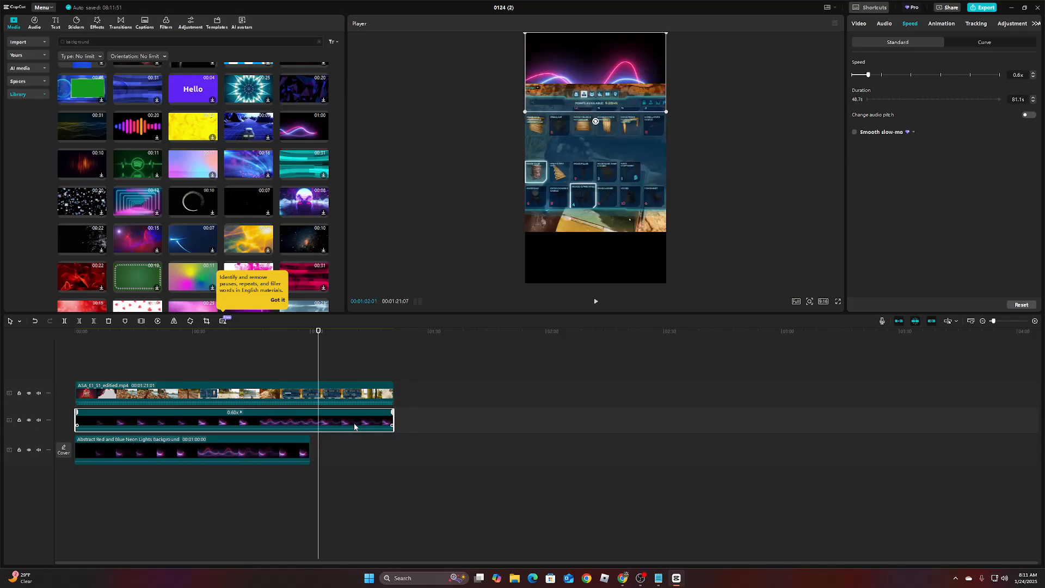
# Step: Try to delete the one-minute neon clip from the lowest track, undoing the deletion each time
pyautogui.click(281, 458)
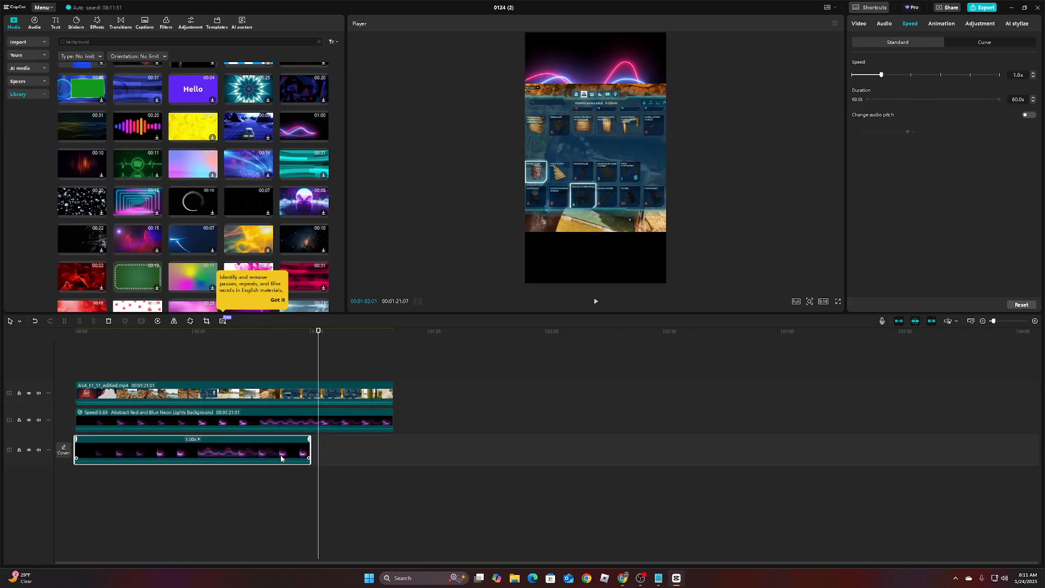
pyautogui.hotkey('ctrl', 'a')
pyautogui.press('Delete')
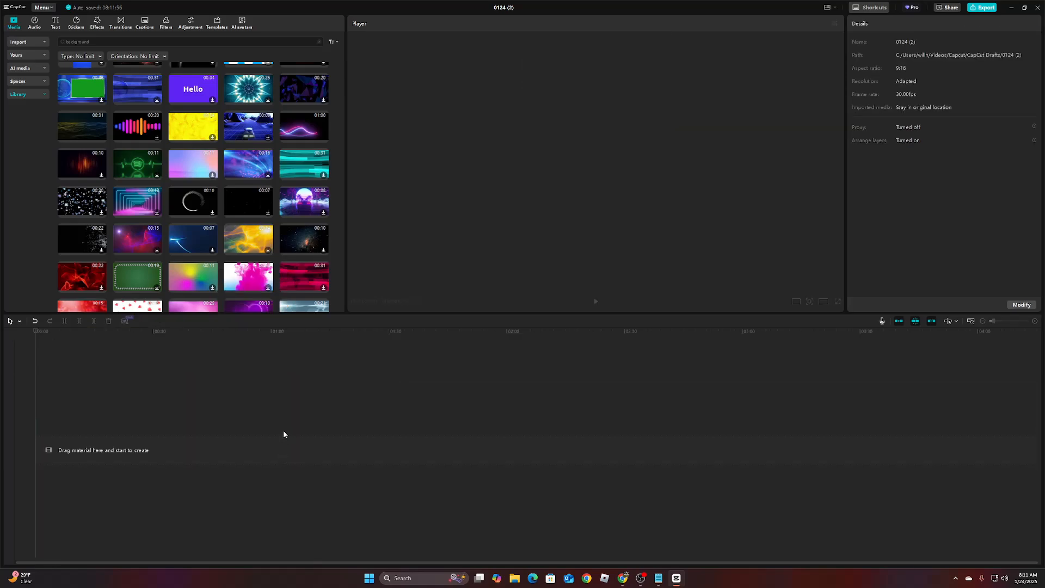
pyautogui.hotkey('ctrl', 'z')
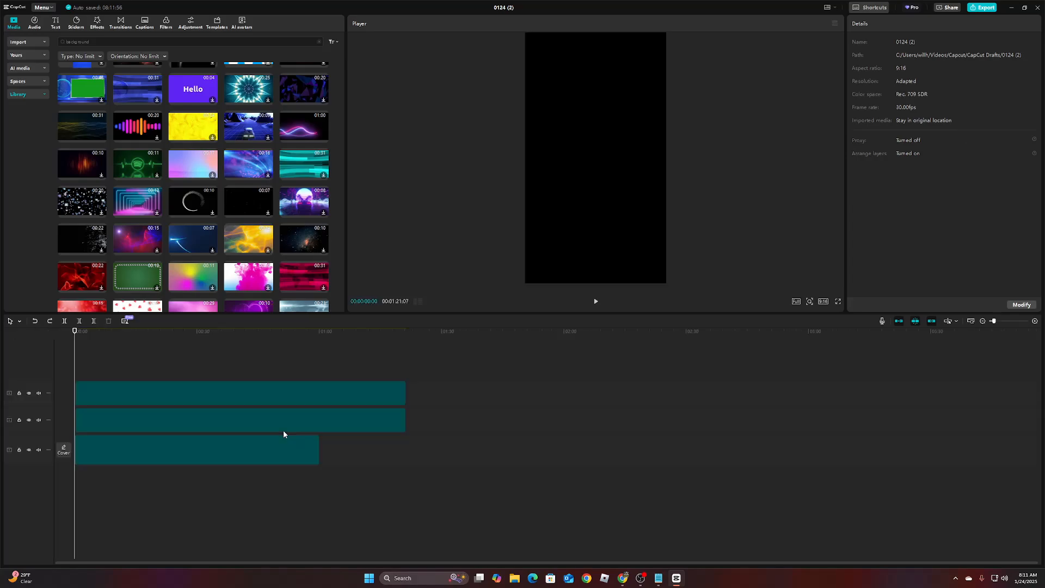
pyautogui.click(357, 453)
pyautogui.click(306, 456)
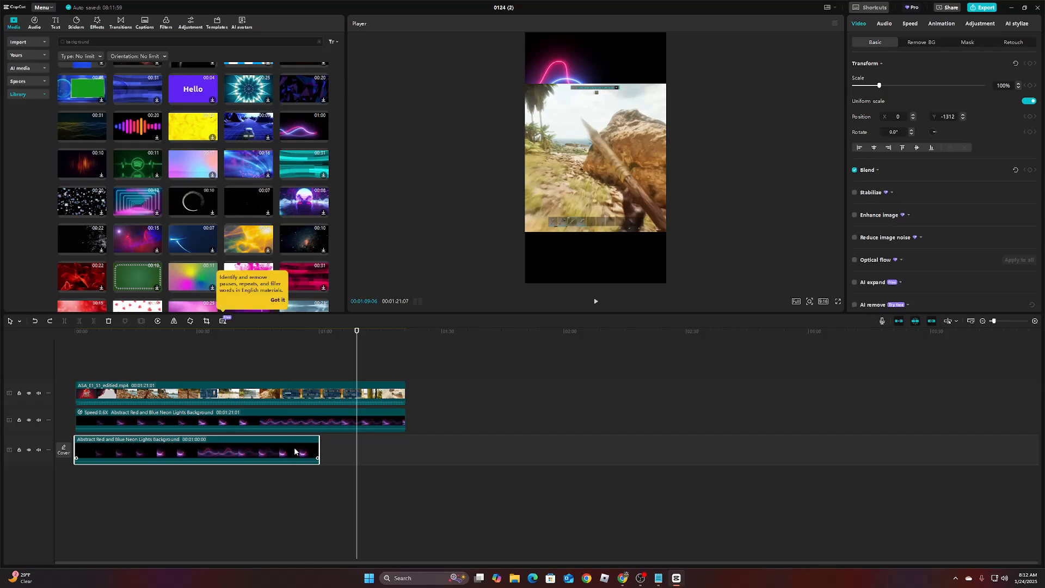
pyautogui.hotkey('ctrl', 'a')
pyautogui.press('Delete')
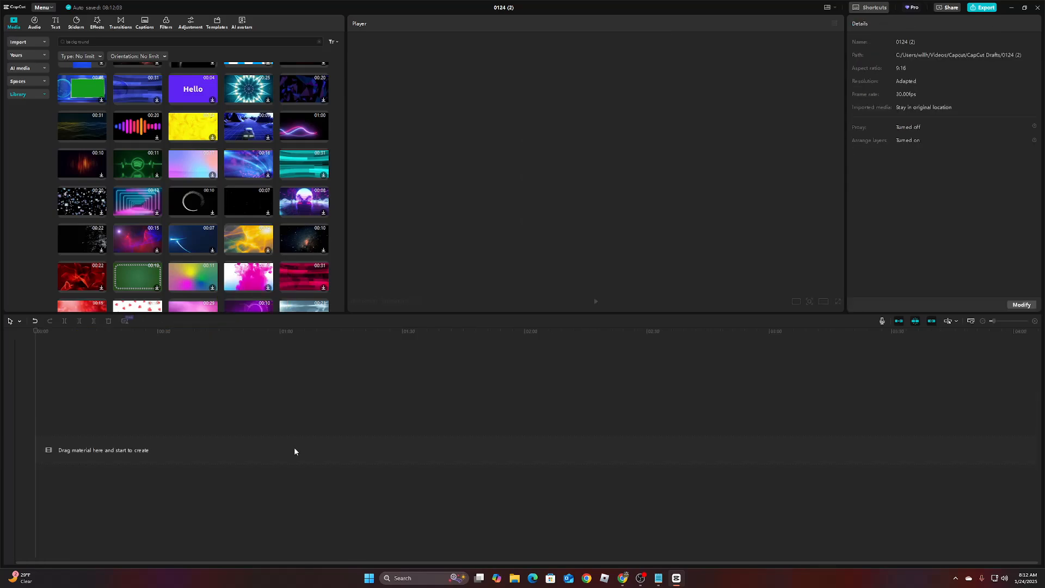
pyautogui.hotkey('ctrl', 'z')
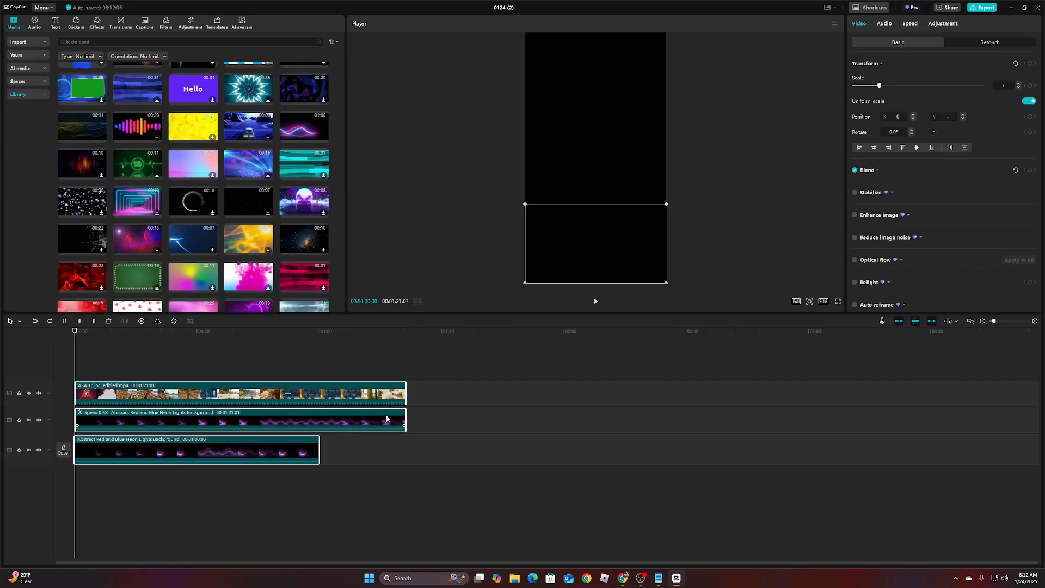
# Step: Retry deleting the unslowed neon clip on the lowest track, and undo the removal
pyautogui.click(359, 452)
pyautogui.click(298, 456)
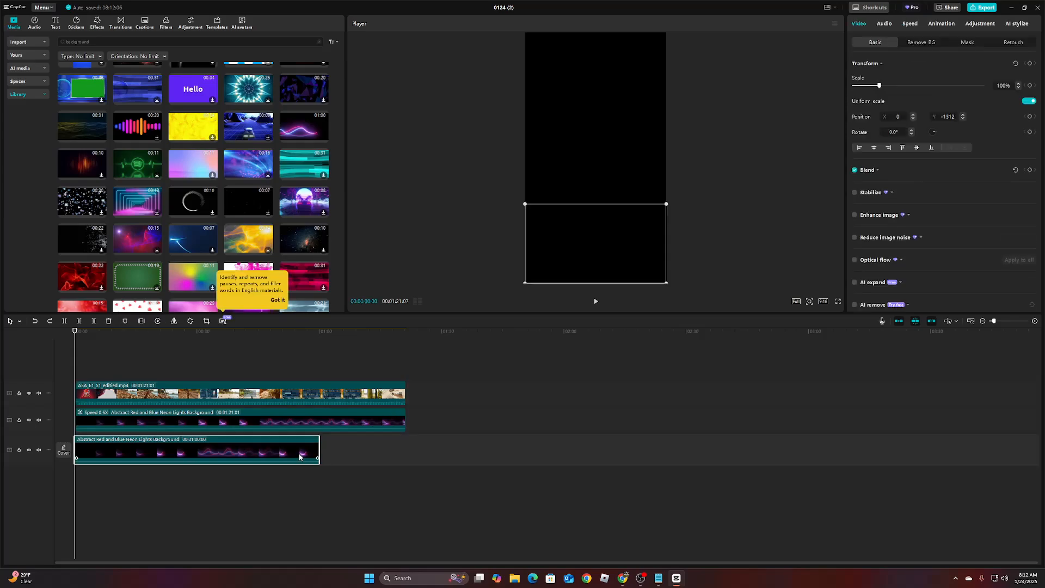
pyautogui.rightClick(292, 446)
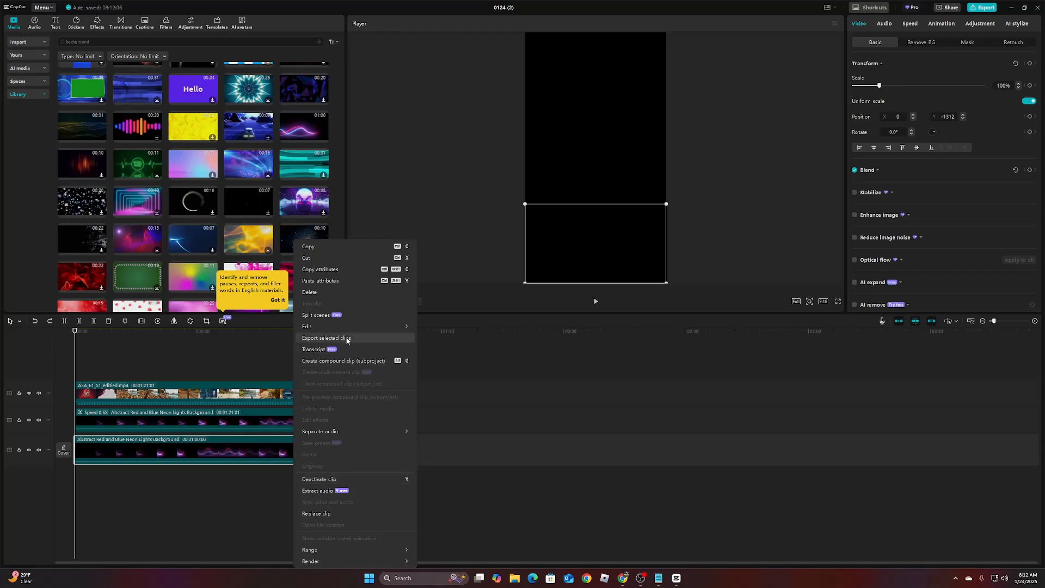
pyautogui.click(318, 295)
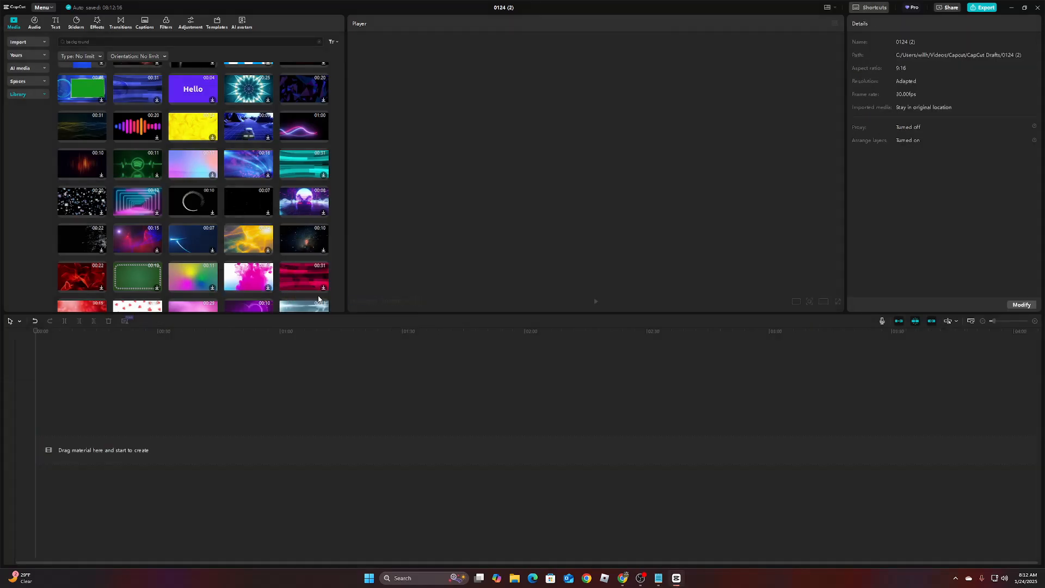
pyautogui.hotkey('ctrl', 'z')
# Step: Move the slowed 0.6x neon clip from the middle track to the lowest track, directly after the one-minute neon clip
pyautogui.click(377, 455)
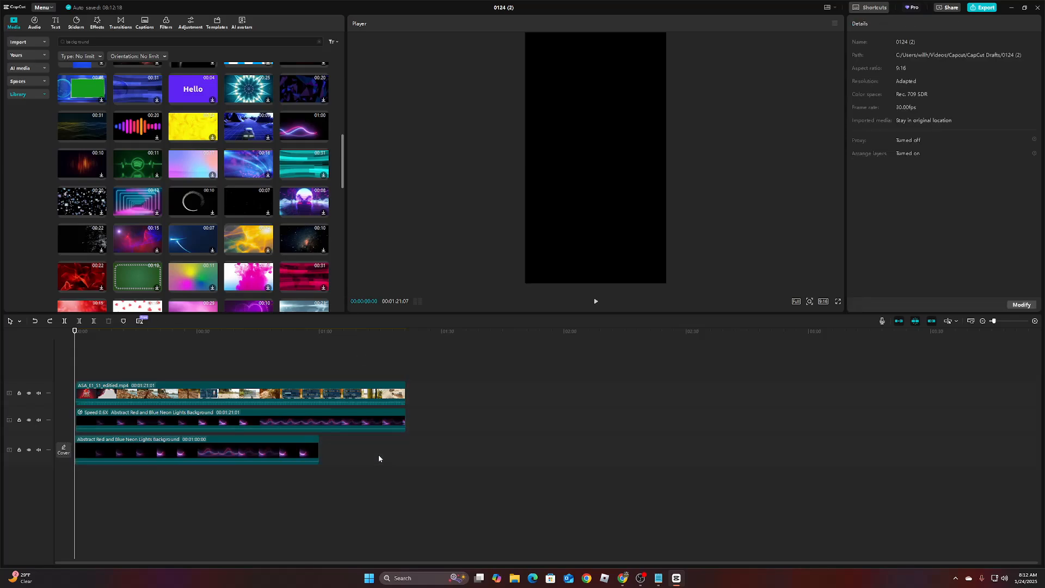
pyautogui.click(383, 399)
pyautogui.click(305, 439)
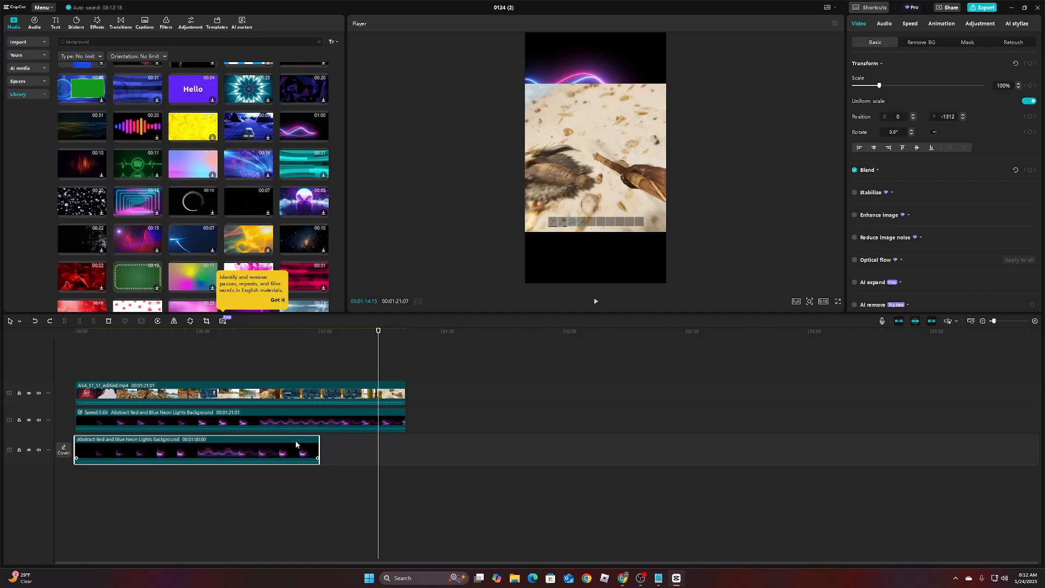
pyautogui.moveTo(296, 441)
pyautogui.mouseDown()
pyautogui.moveTo(296, 427)
pyautogui.moveTo(299, 440)
pyautogui.moveTo(278, 447)
pyautogui.mouseUp()
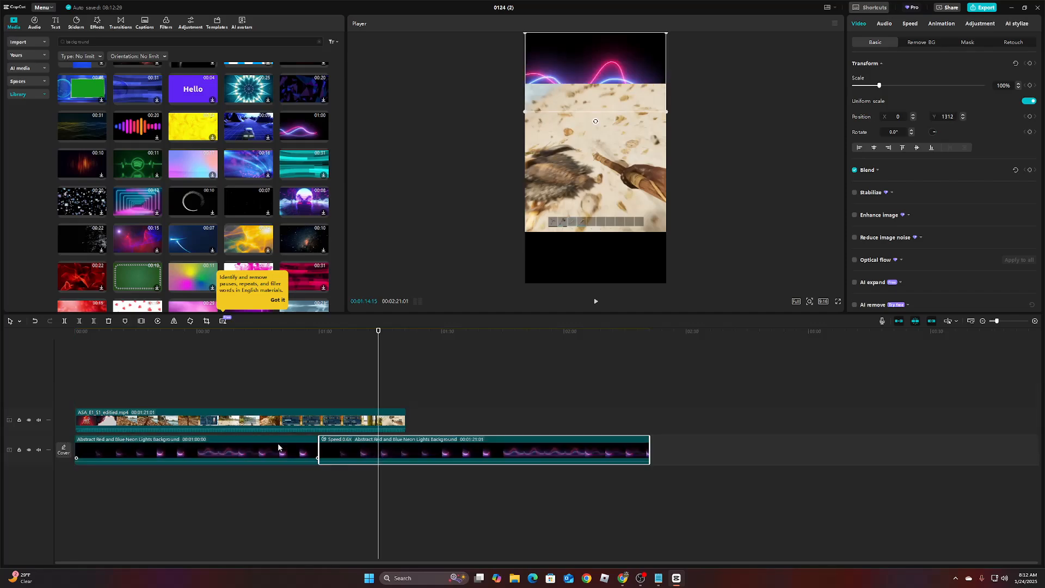
# Step: Try to delete the one-minute neon clip ahead of the slowed clip on the lowest track, and undo the deletion
pyautogui.click(278, 446)
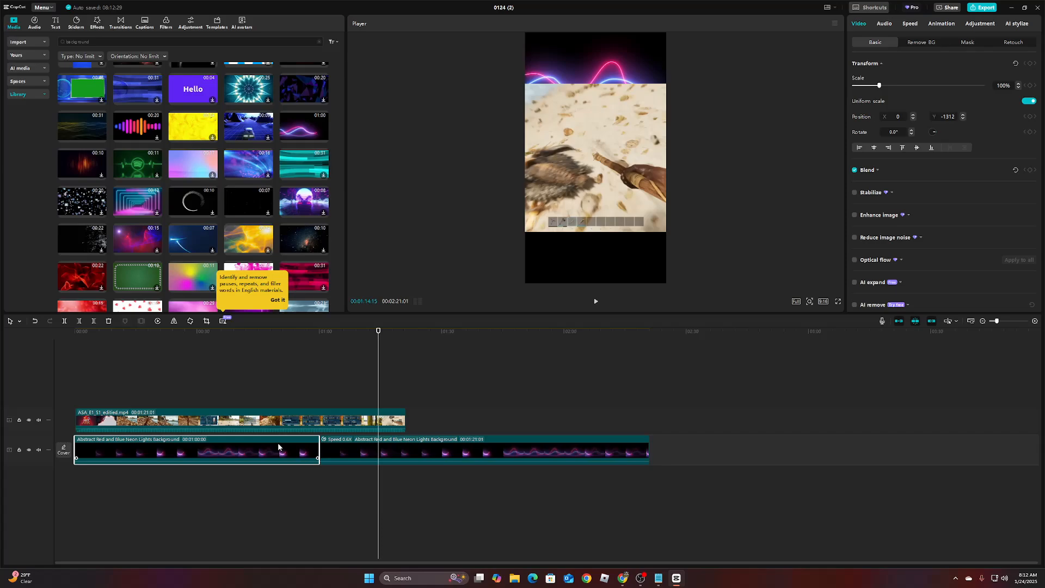
pyautogui.press('Delete')
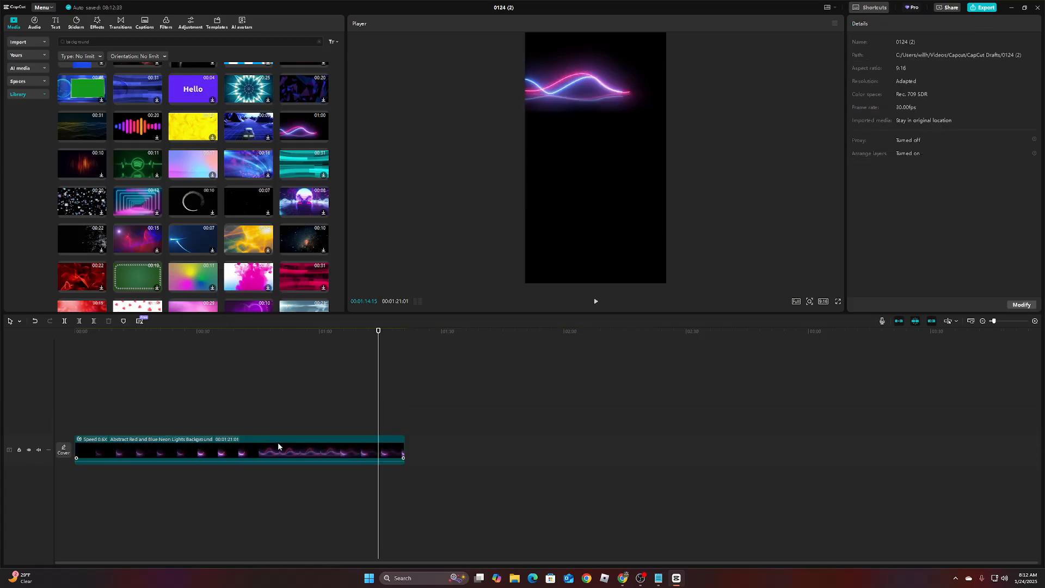
pyautogui.hotkey('ctrl', 'z')
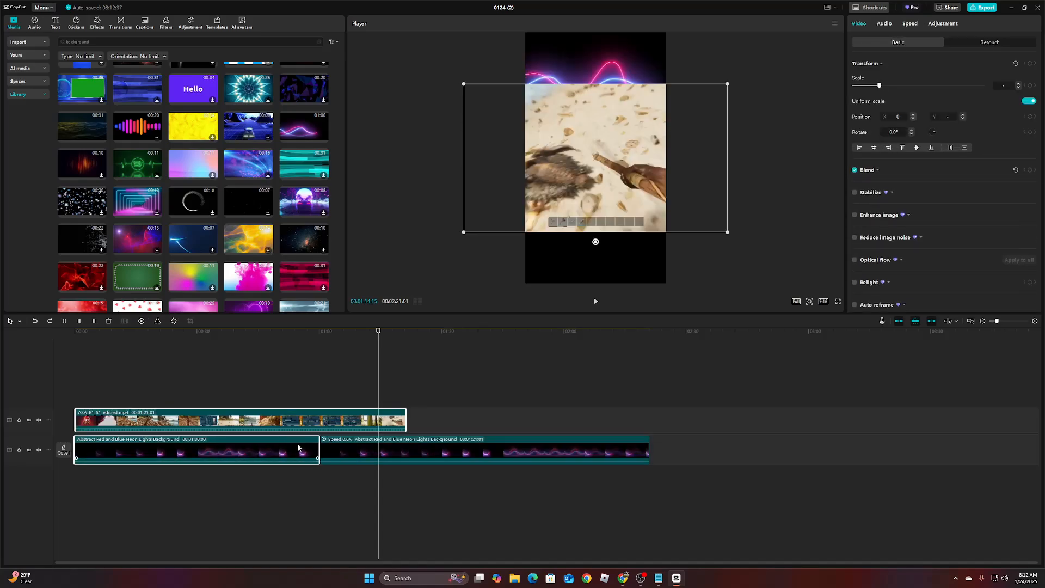
# Step: Reorder the lowest track so the slowed 0.6x neon clip comes ahead of the one-minute neon clip
pyautogui.rightClick(297, 443)
pyautogui.click(335, 465)
pyautogui.click(413, 449)
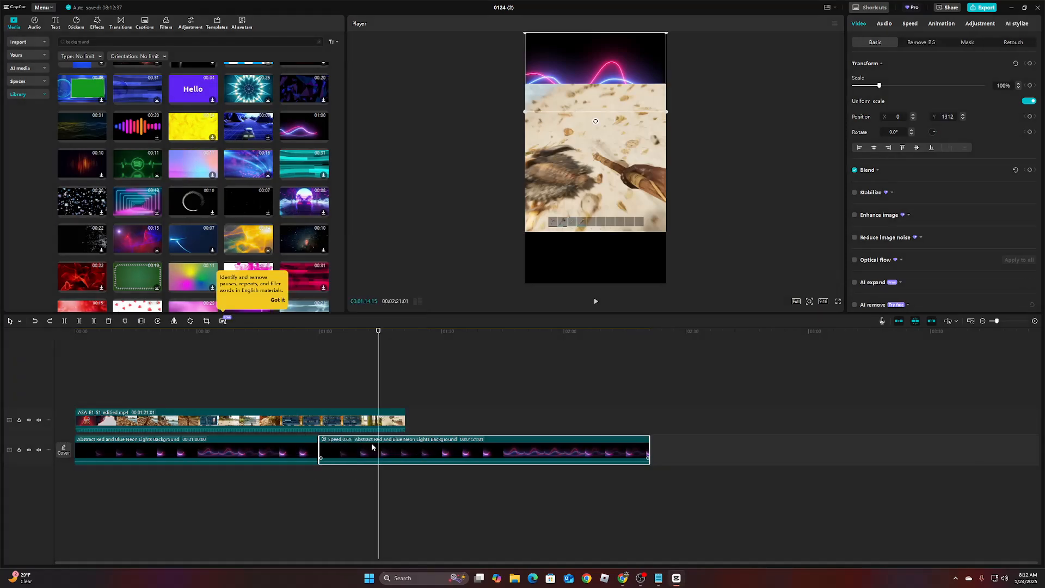
pyautogui.moveTo(295, 441)
pyautogui.mouseDown()
pyautogui.moveTo(492, 450)
pyautogui.moveTo(305, 436)
pyautogui.moveTo(296, 445)
pyautogui.mouseUp()
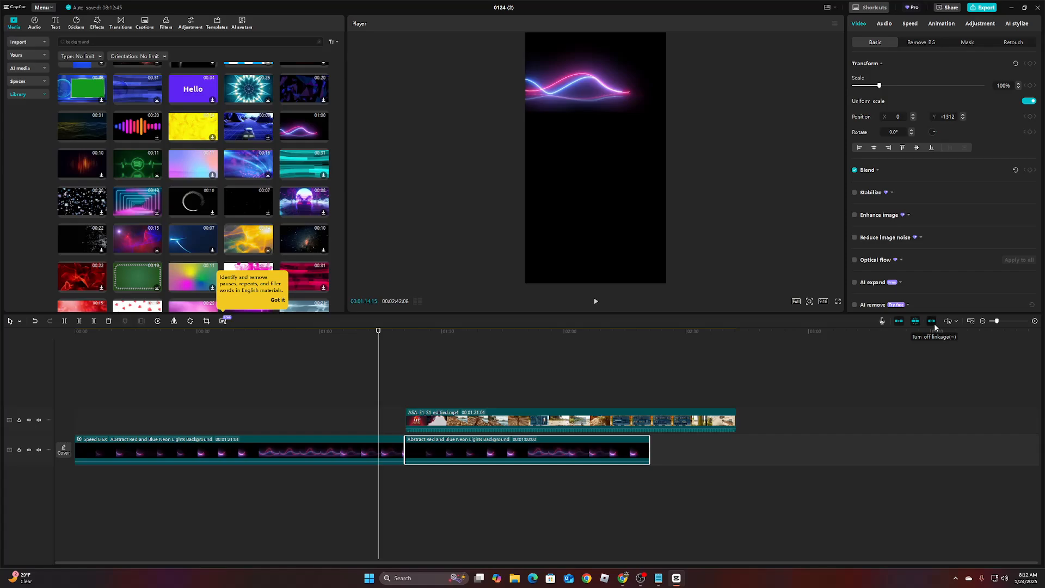
# Step: With linkage turned off, move the gameplay video back over the slowed neon clip and delete the one-minute neon clip
pyautogui.moveTo(586, 412); pyautogui.dragTo(257, 413)
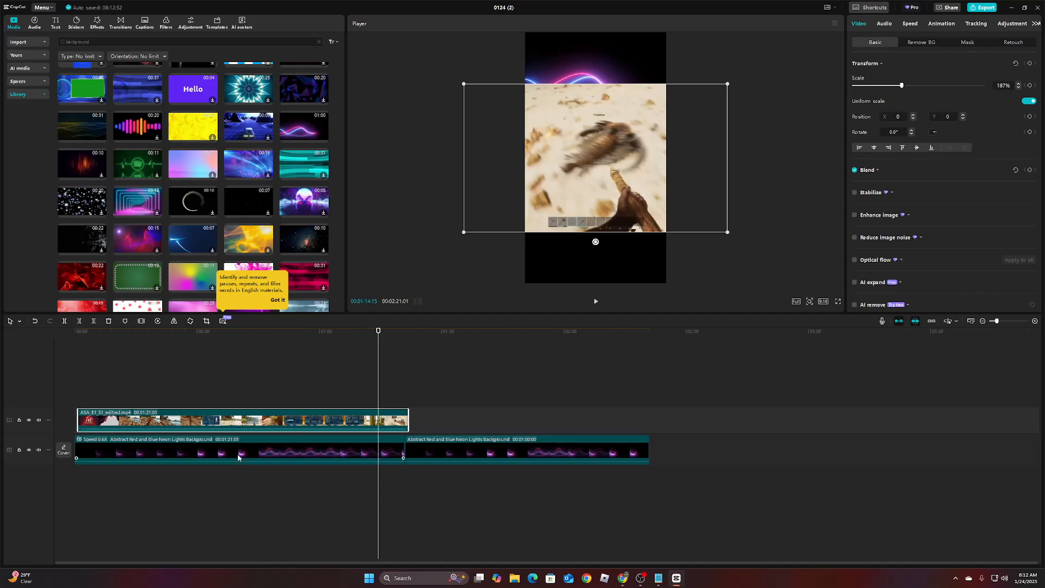
pyautogui.click(292, 453)
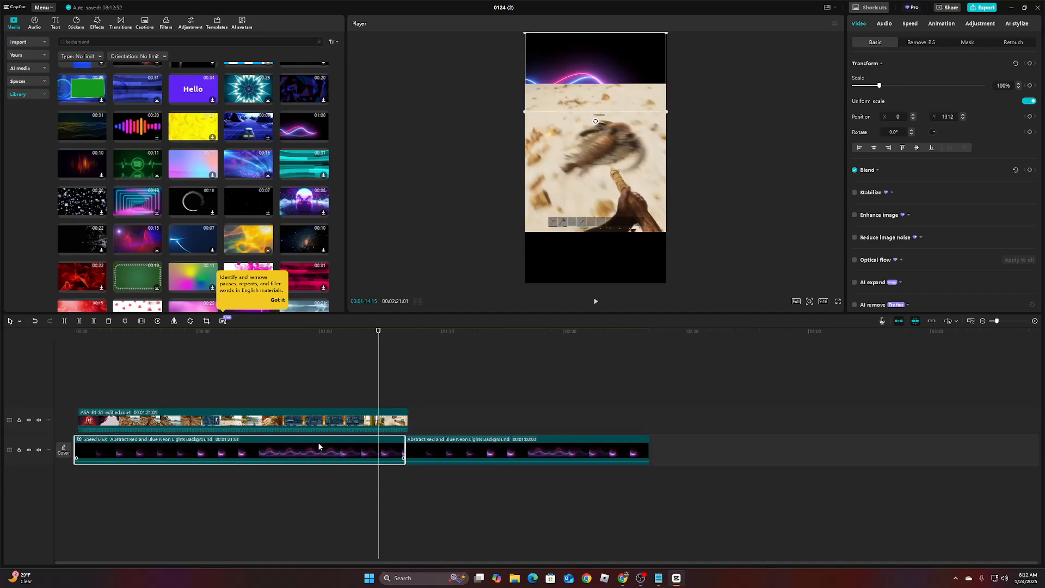
pyautogui.click(442, 444)
pyautogui.press('Delete')
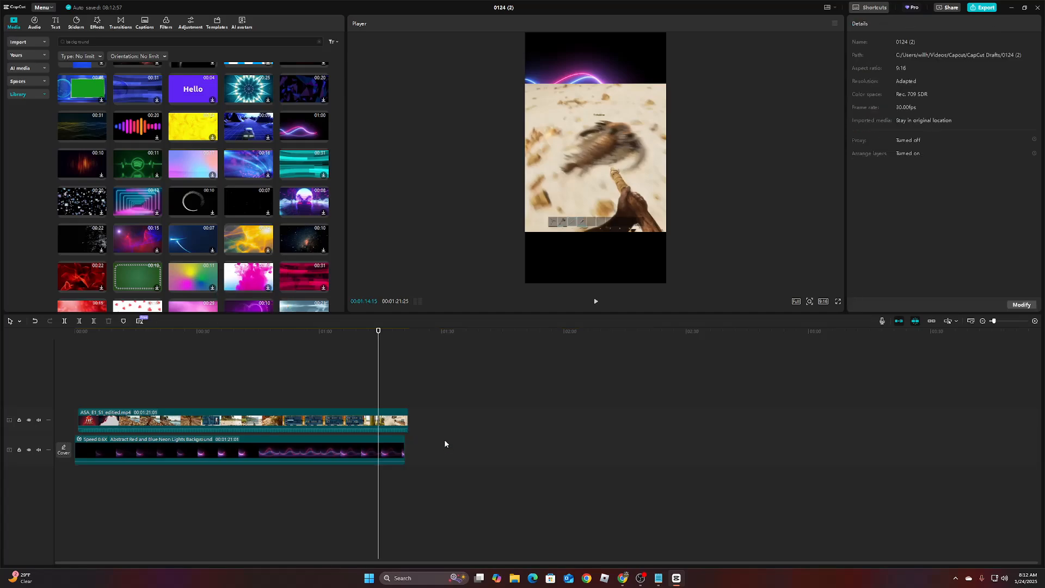
# Step: Extend the slowed neon clip to the gameplay video's end, and paste a copy on a new track aligned with the video's start
pyautogui.click(343, 439)
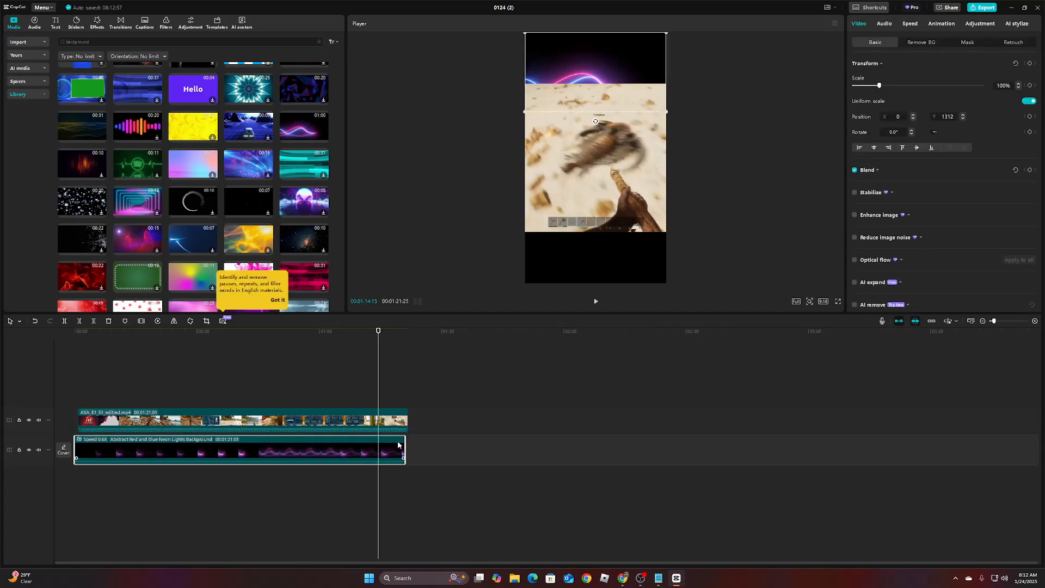
pyautogui.moveTo(403, 443); pyautogui.dragTo(407, 444)
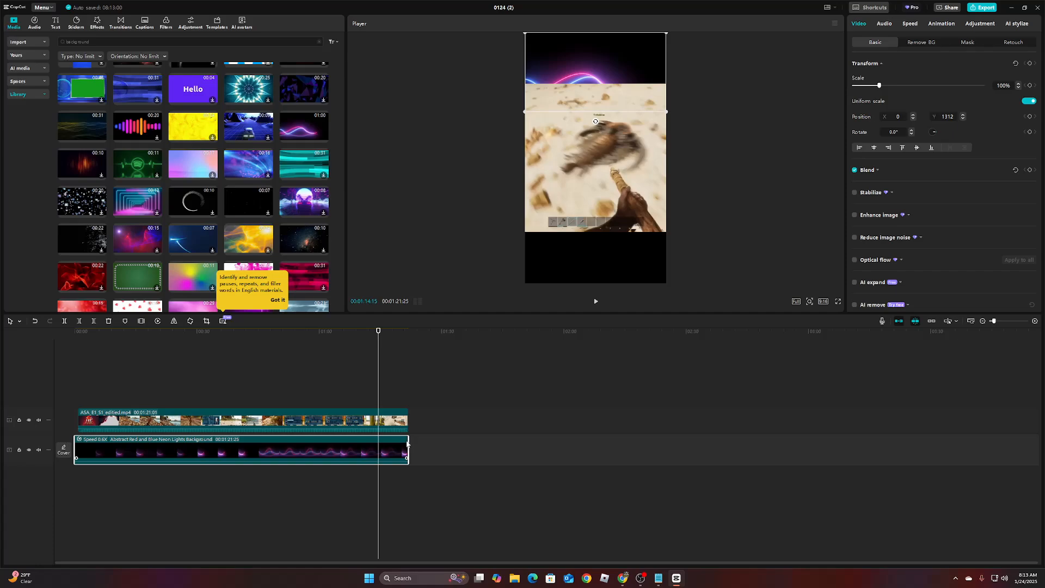
pyautogui.rightClick(356, 448)
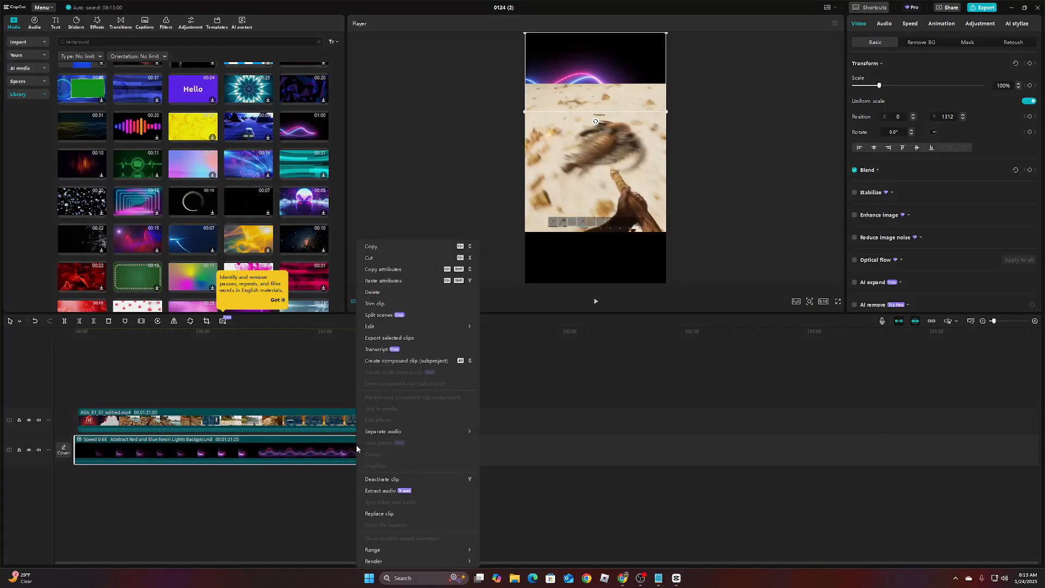
pyautogui.click(375, 269)
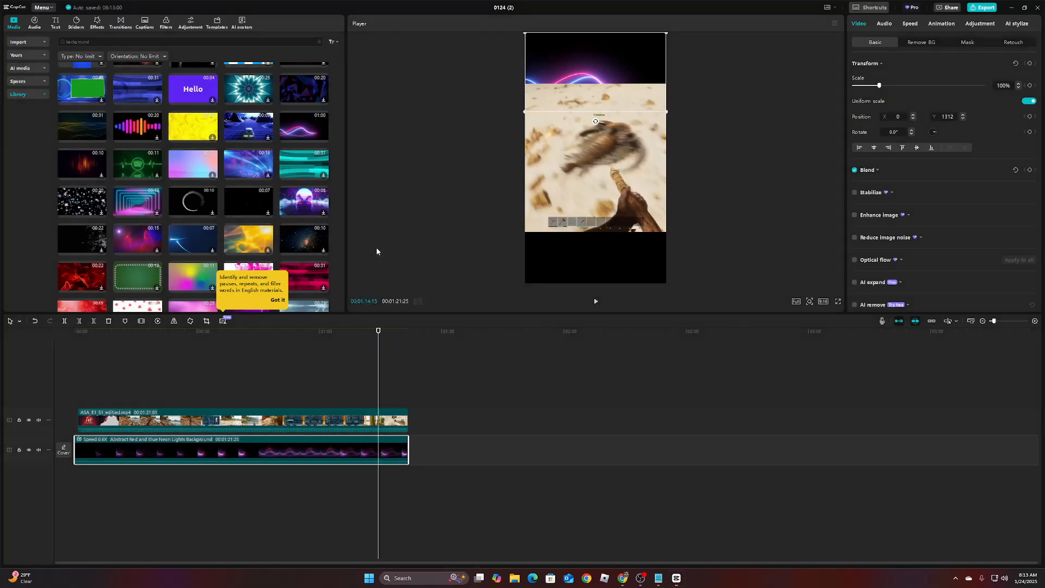
pyautogui.rightClick(423, 456)
pyautogui.click(438, 461)
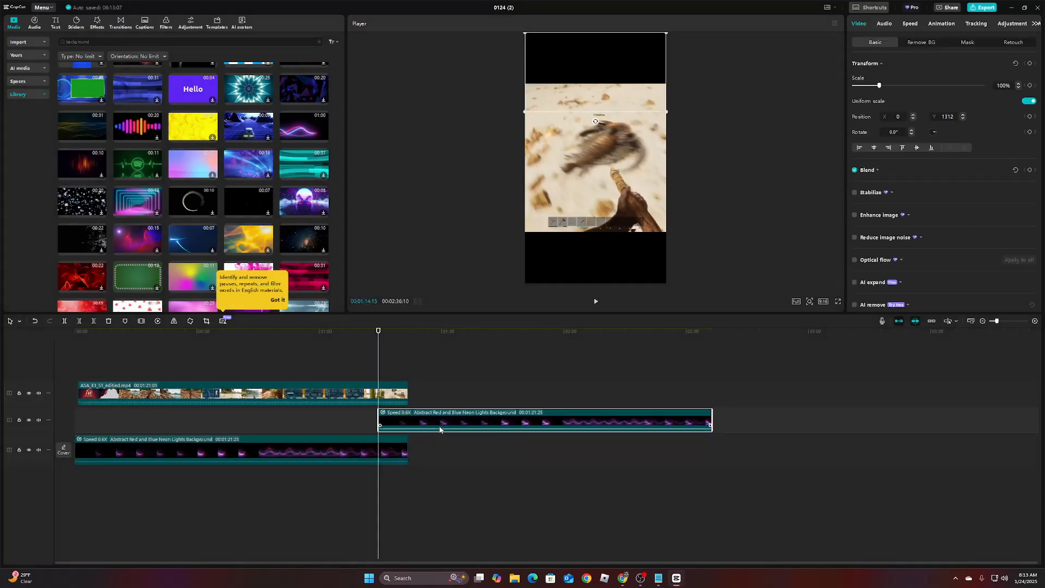
pyautogui.moveTo(442, 413); pyautogui.dragTo(201, 417)
pyautogui.moveTo(146, 417); pyautogui.dragTo(146, 419)
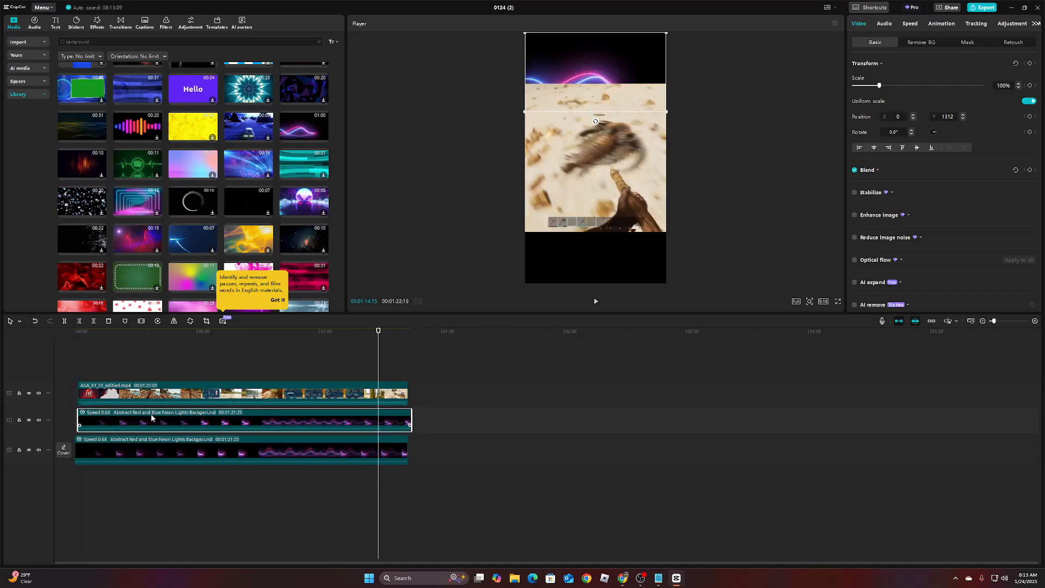
# Step: Place the copied neon background at the bottom of the frame, scaled to 155% at position X 0, Y -979
pyautogui.moveTo(600, 48); pyautogui.dragTo(599, 222)
pyautogui.moveTo(659, 205); pyautogui.dragTo(703, 203)
pyautogui.moveTo(615, 249); pyautogui.dragTo(737, 175)
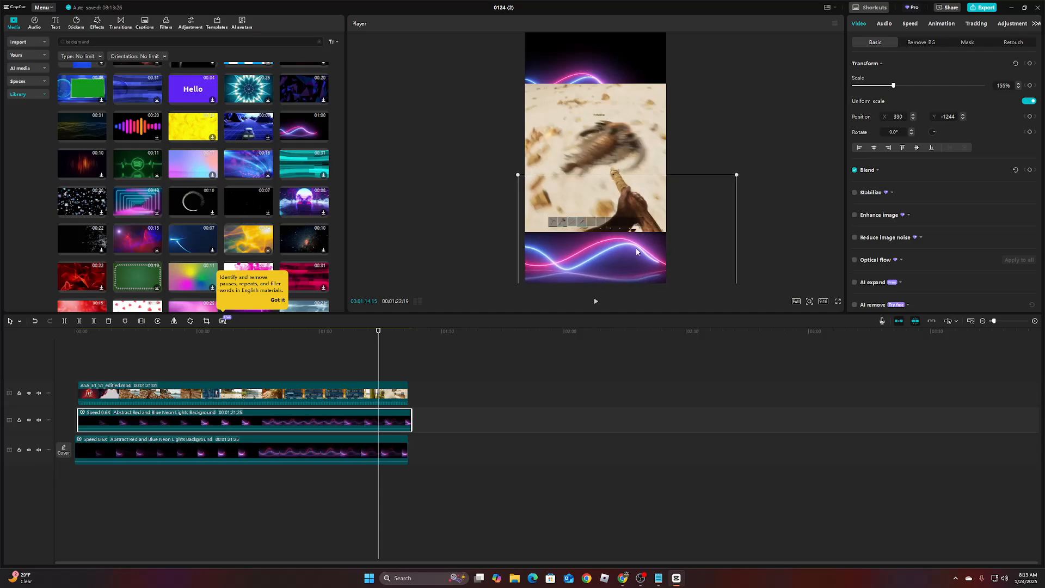
pyautogui.moveTo(636, 249); pyautogui.dragTo(605, 238)
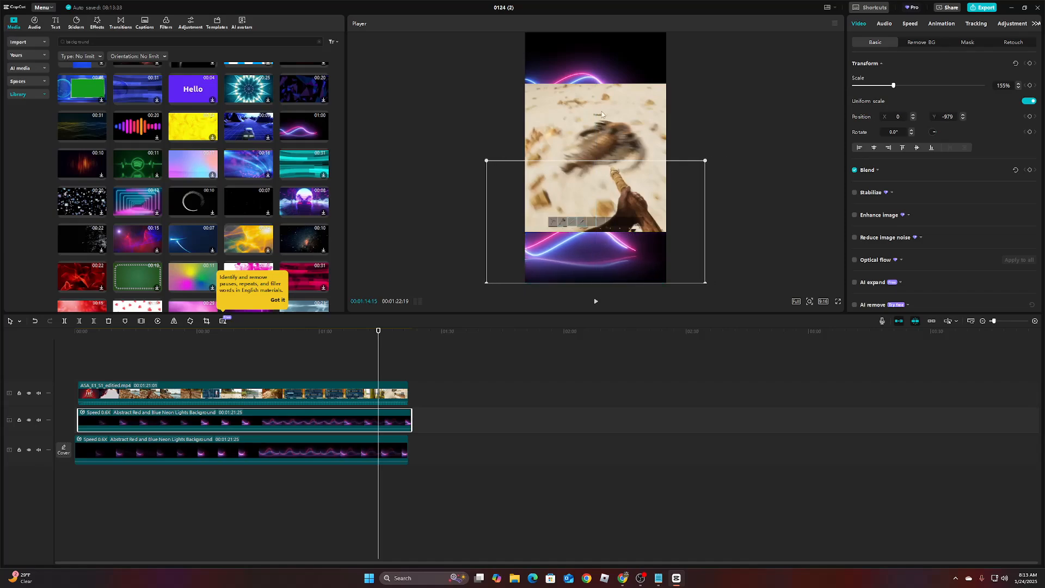
# Step: Try scaling the upper neon background to 140%, and return it to 100%
pyautogui.click(603, 63)
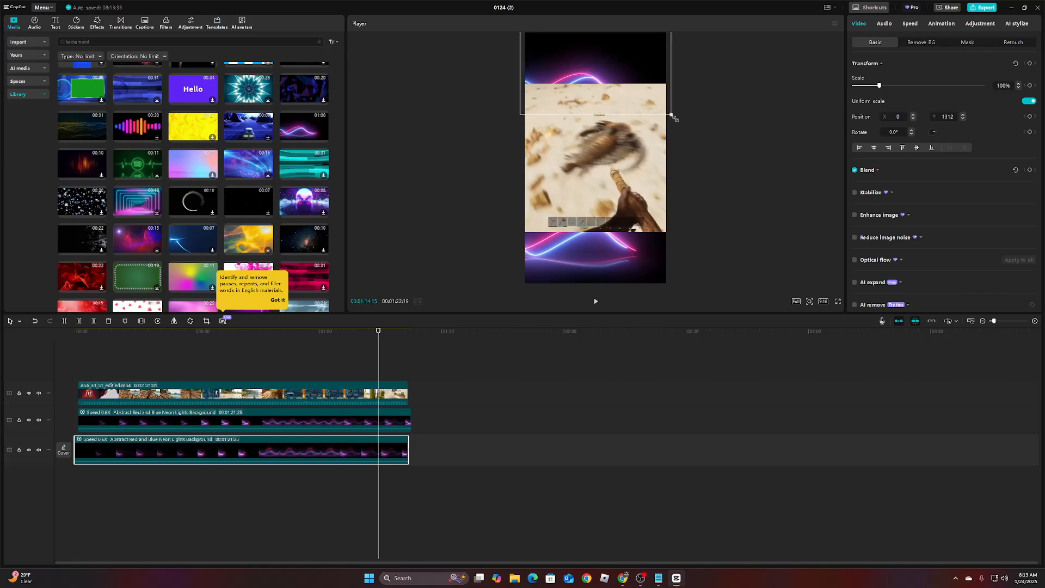
pyautogui.moveTo(675, 109); pyautogui.dragTo(718, 124)
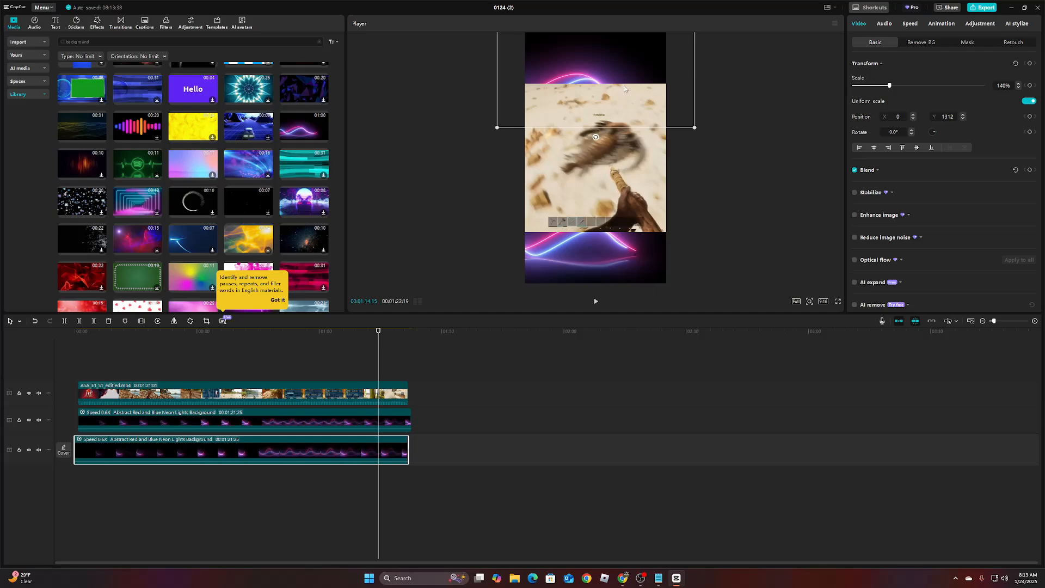
pyautogui.click(598, 247)
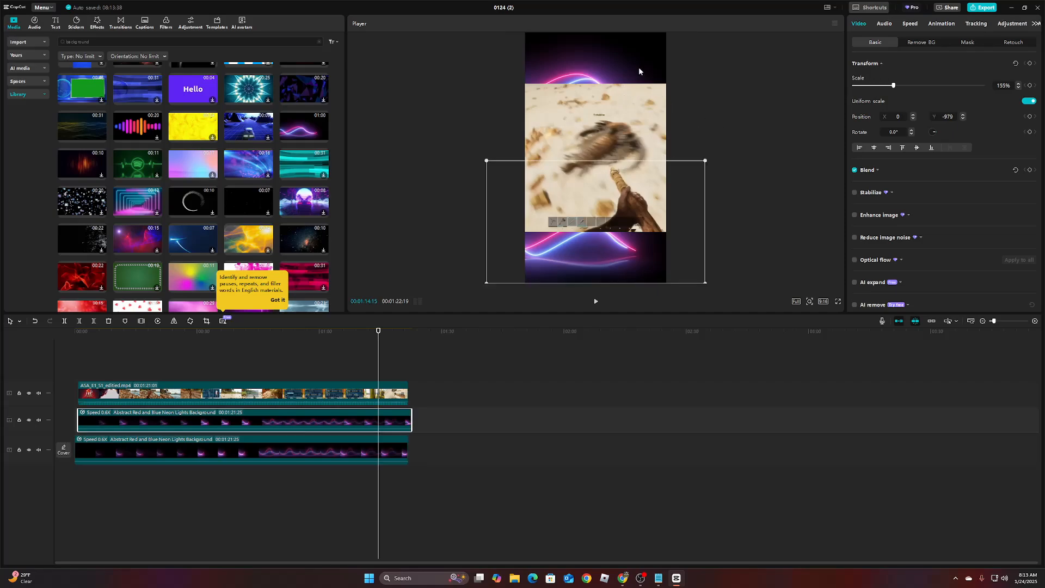
pyautogui.click(690, 122)
pyautogui.moveTo(691, 122); pyautogui.dragTo(652, 112)
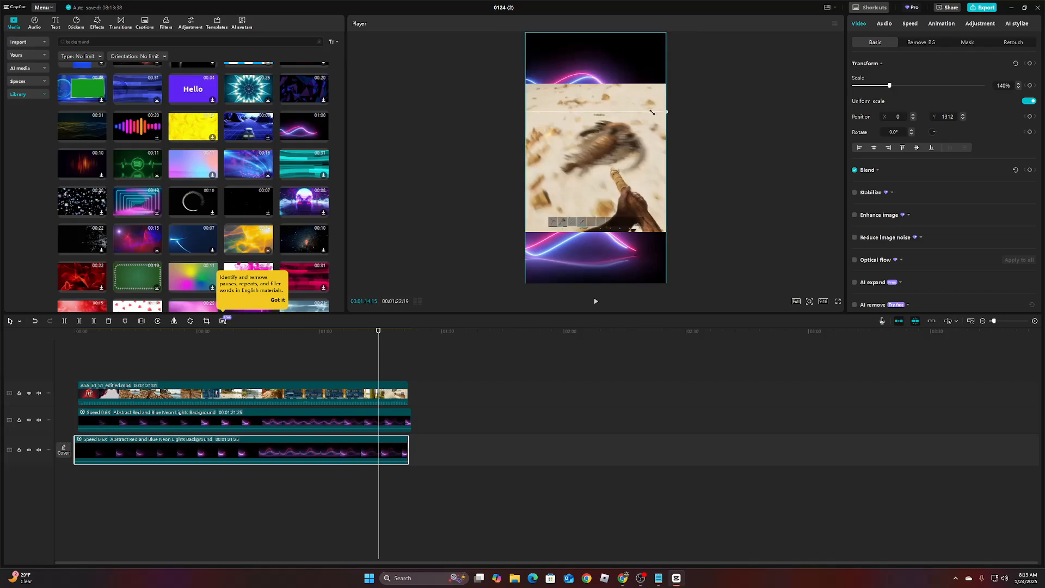
# Step: Trim the copied neon clip to the gameplay video's end, and move both clips to the very start of the timeline
pyautogui.click(606, 271)
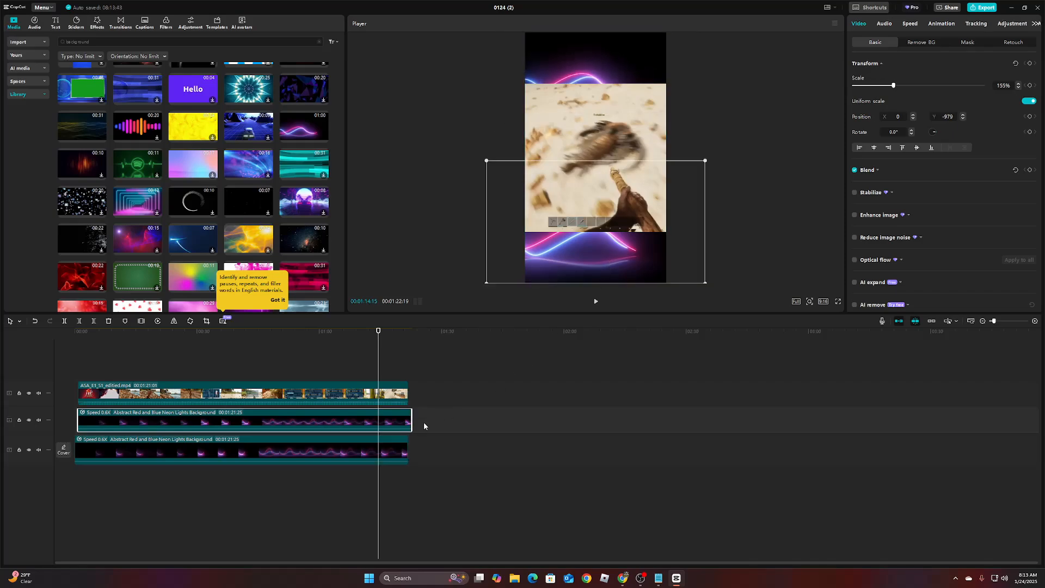
pyautogui.moveTo(412, 422); pyautogui.dragTo(408, 422)
pyautogui.moveTo(381, 359); pyautogui.dragTo(74, 376)
pyautogui.click(111, 387)
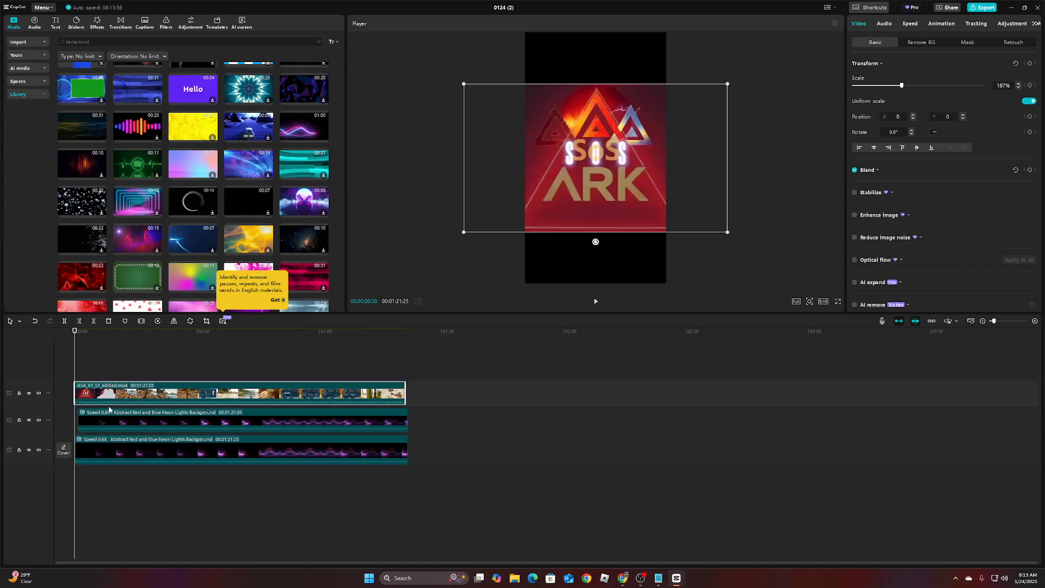
pyautogui.click(110, 412)
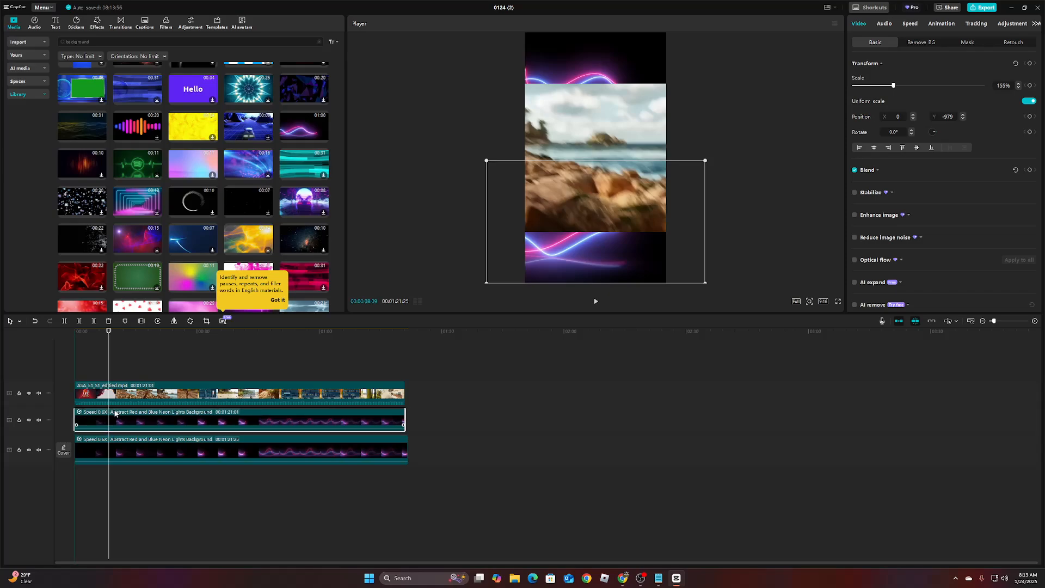
pyautogui.click(122, 441)
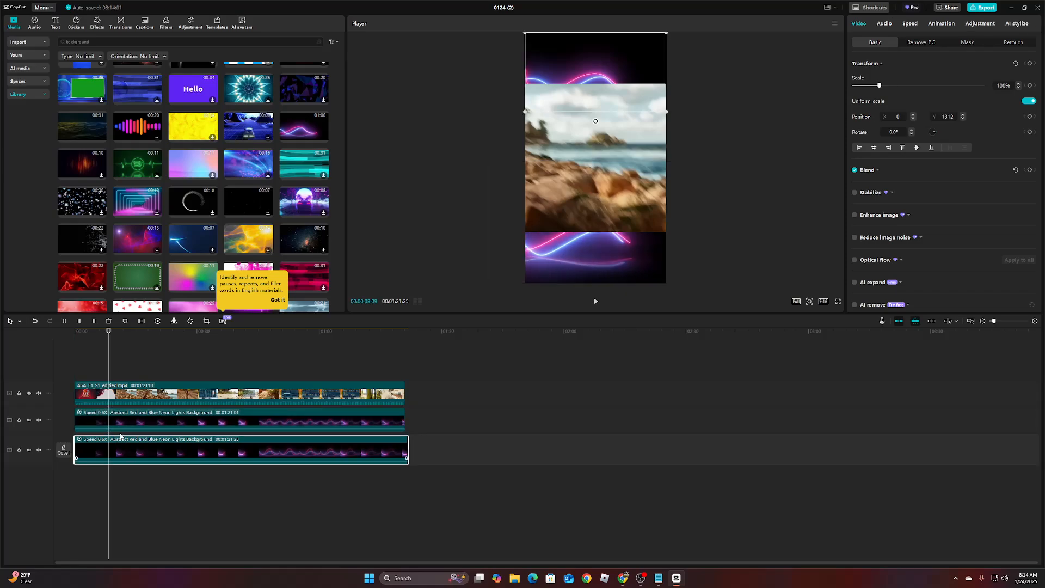
# Step: Play the short from the beginning to check the gameplay with both neon backgrounds, and pause it
pyautogui.moveTo(109, 382); pyautogui.dragTo(74, 379)
pyautogui.click(75, 379)
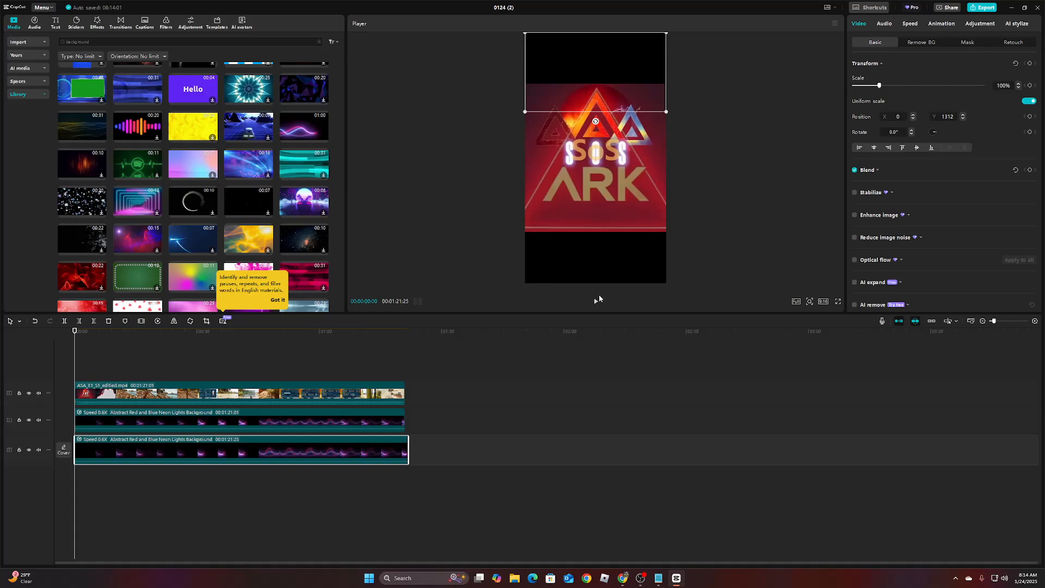
pyautogui.click(596, 300)
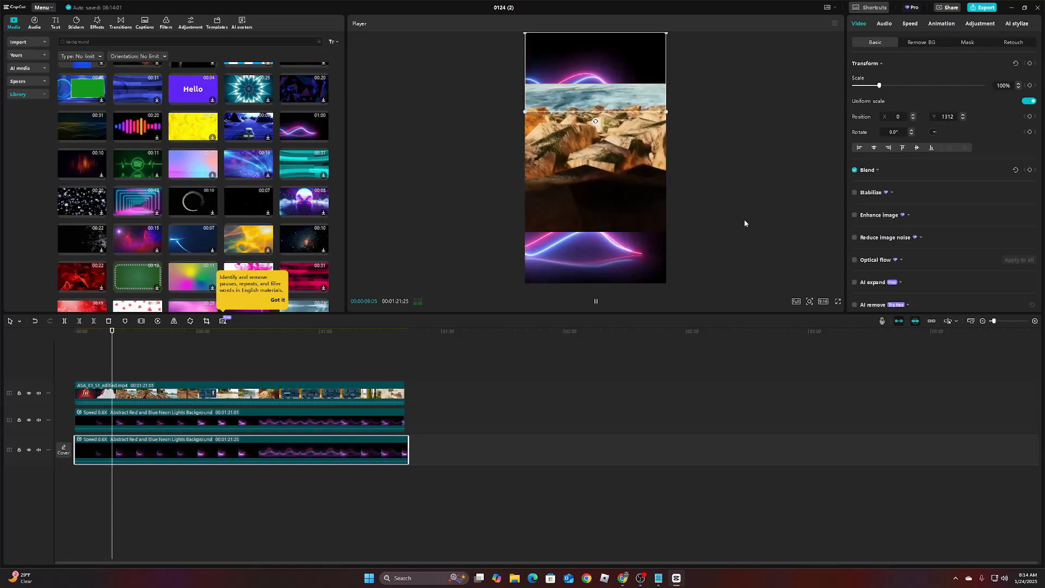
pyautogui.click(744, 223)
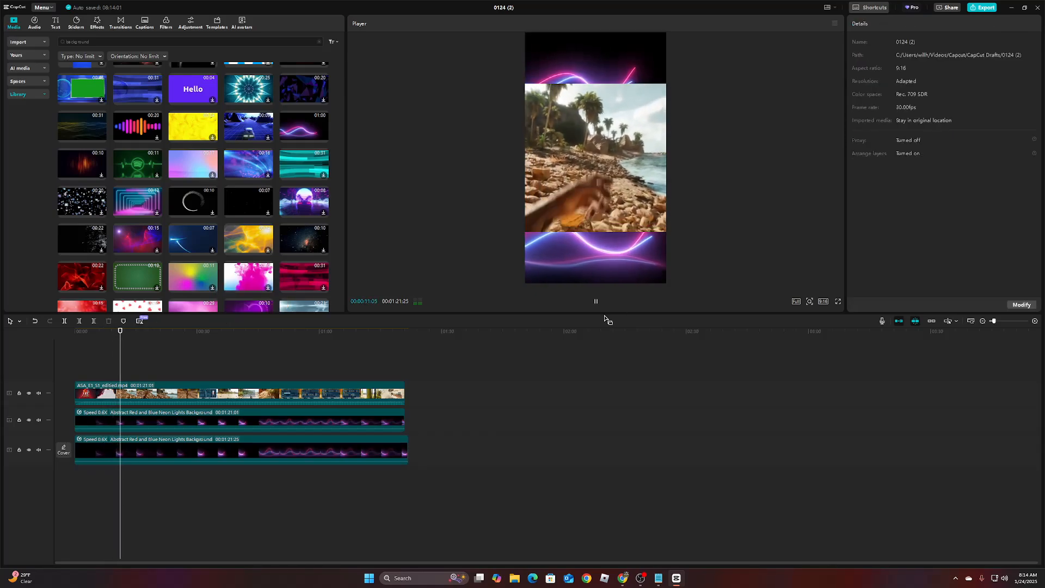
pyautogui.click(595, 301)
# Step: Expand the gameplay video's Blend settings and try out its opacity, leaving it at 100%
pyautogui.click(610, 182)
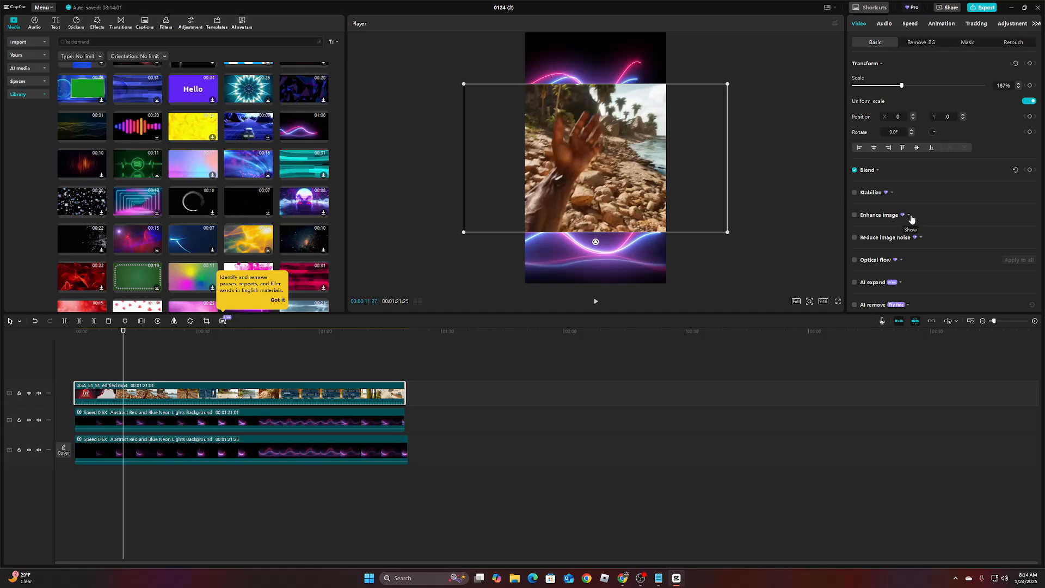
pyautogui.scroll(-3, 910, 216)
pyautogui.scroll(3, 910, 216)
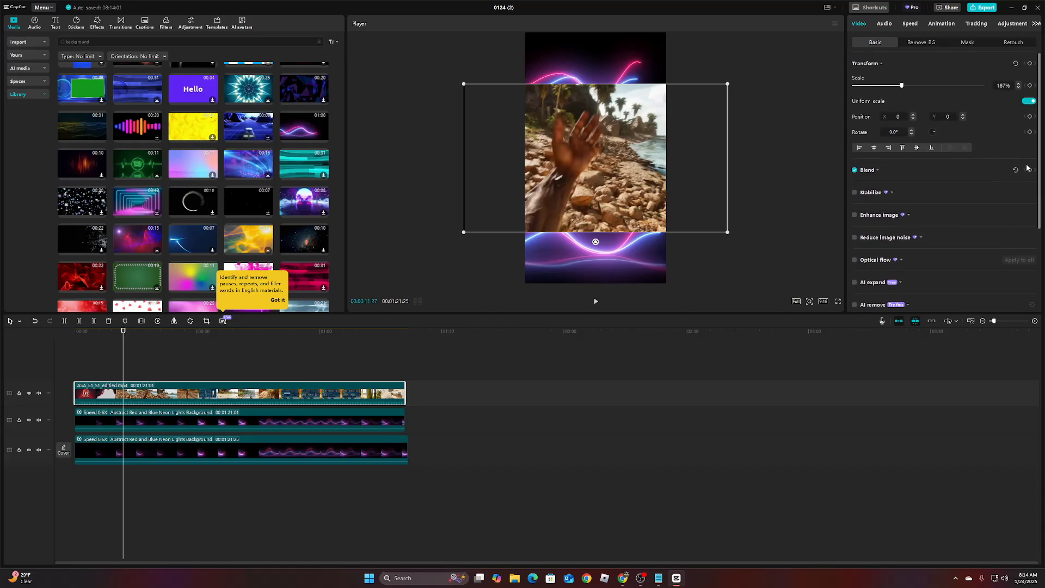
pyautogui.click(940, 172)
pyautogui.moveTo(958, 208); pyautogui.dragTo(1001, 211)
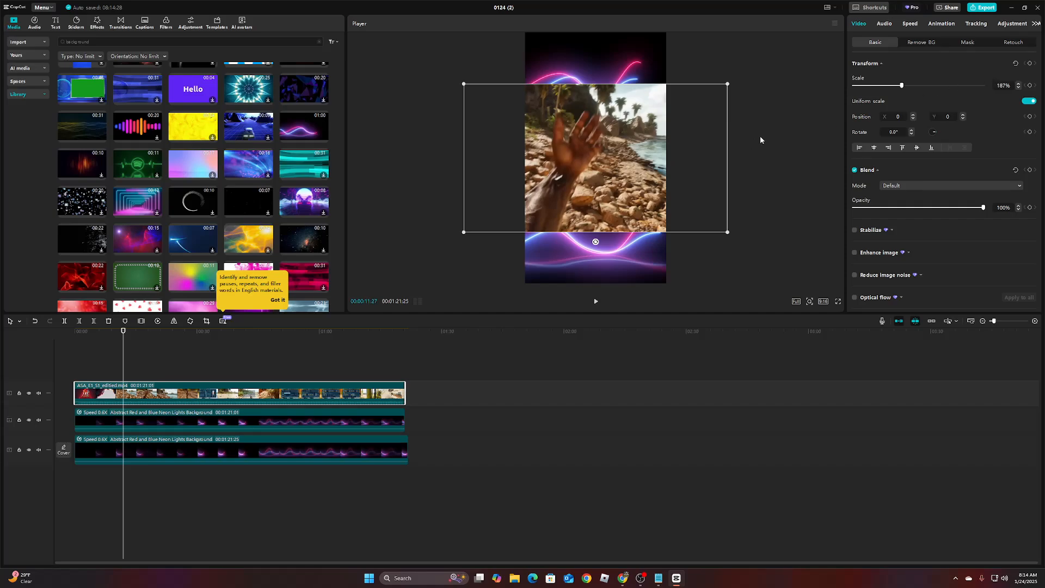
# Step: Open the export settings and browse to the Videos > Capcut > ASA_Island_shorts folder for the export location
pyautogui.click(983, 8)
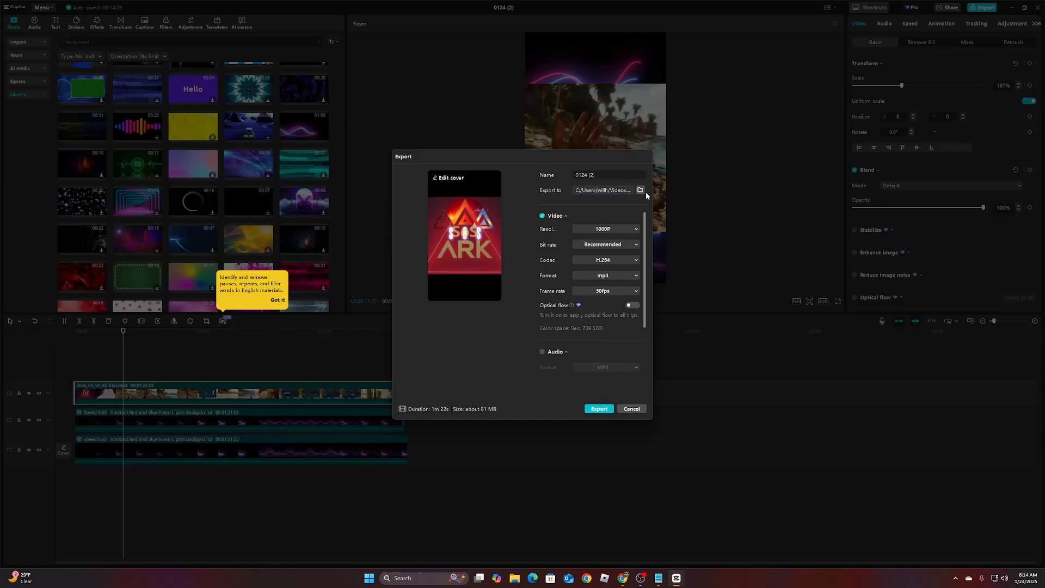
pyautogui.click(640, 191)
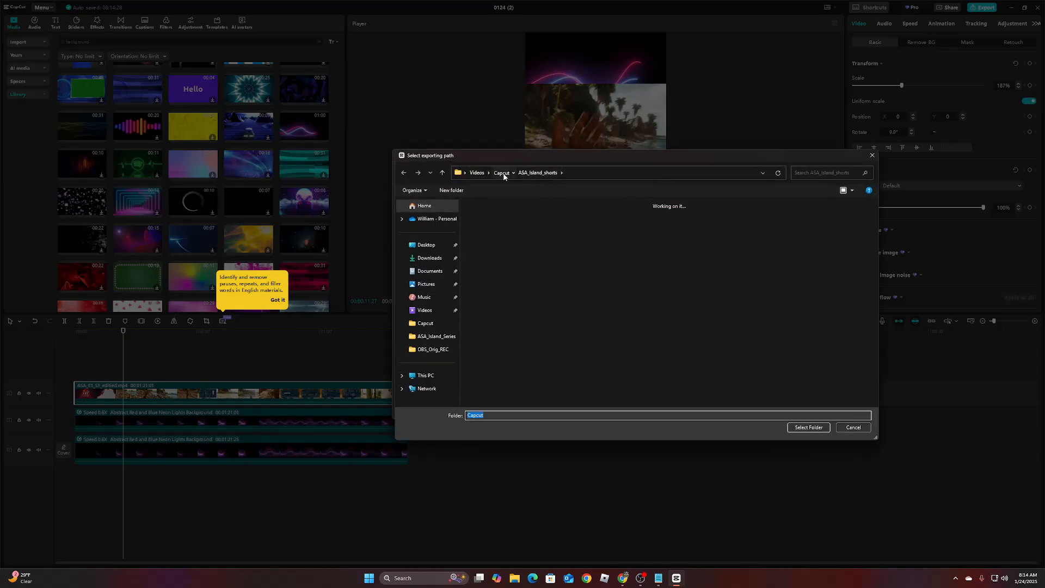
pyautogui.click(502, 174)
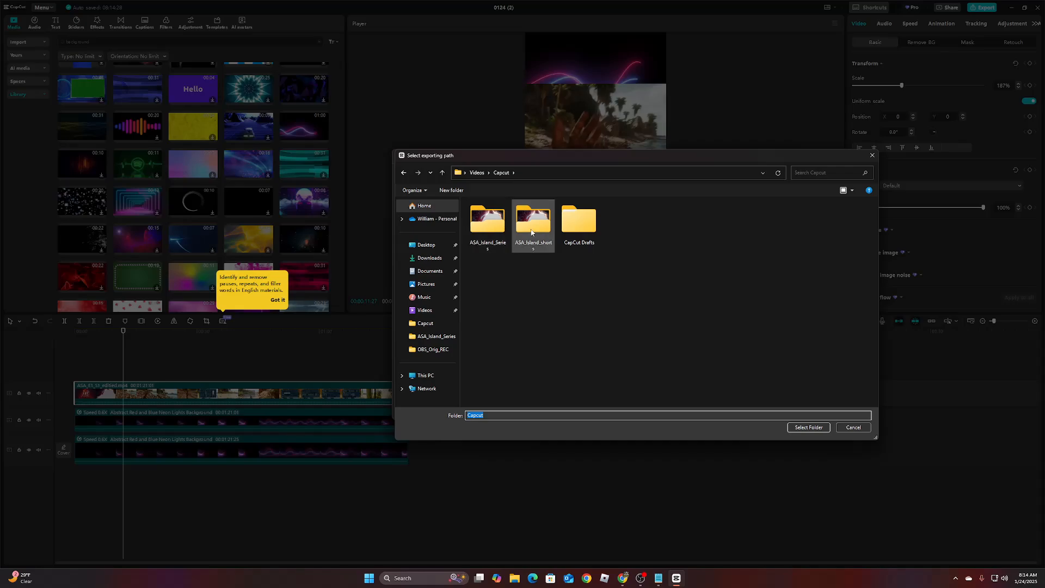
pyautogui.doubleClick(531, 231)
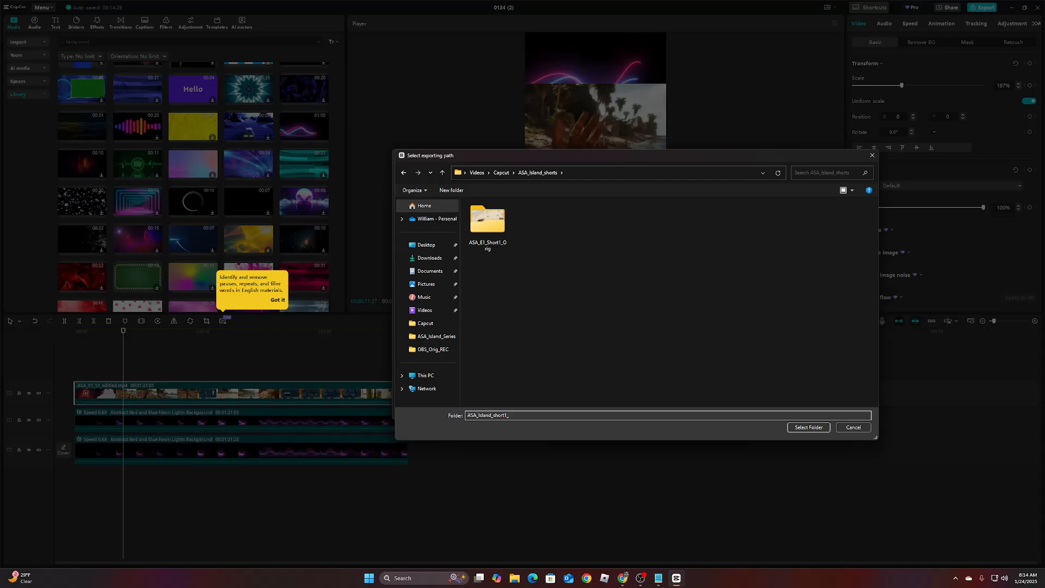
# Step: Try to choose ASA_Island_short1_Ratio as the export folder
pyautogui.write('Ratio')
pyautogui.click(809, 429)
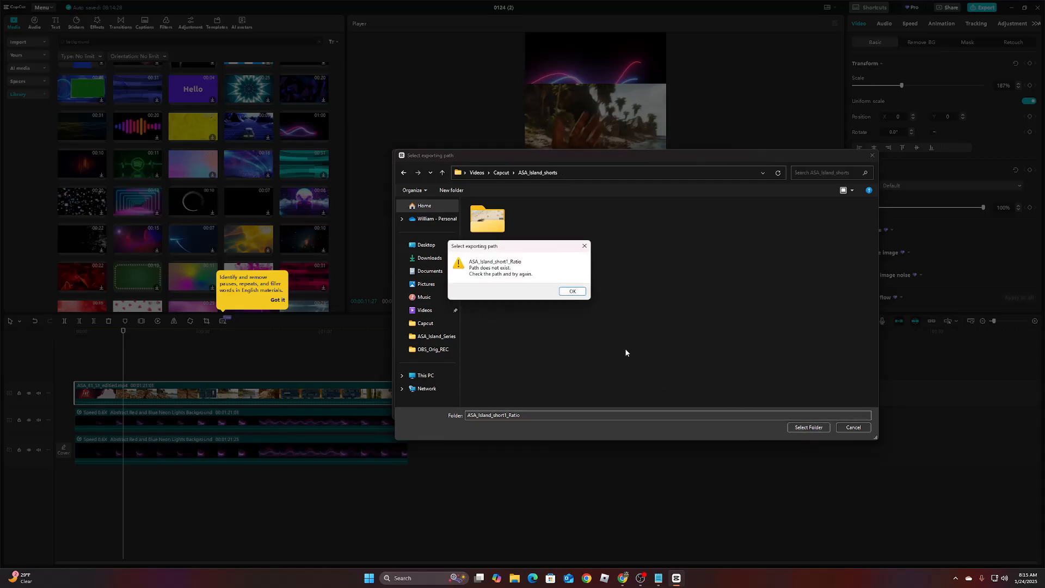
pyautogui.click(576, 292)
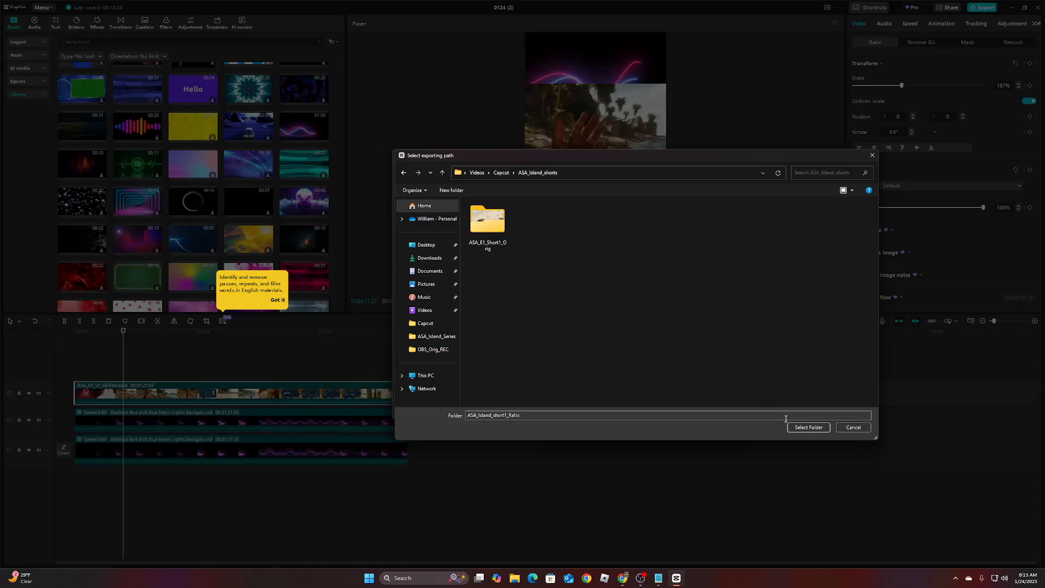
# Step: Choose the Videos > Capcut > ASA_Island_shorts folder as the export location and name the export ASA_Short1_Ratio
pyautogui.click(501, 173)
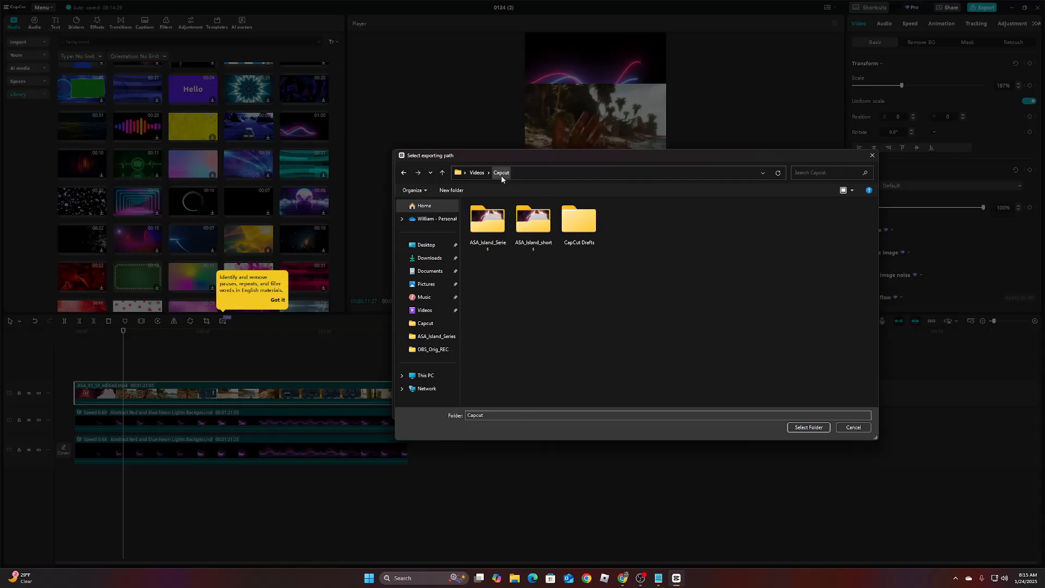
pyautogui.click(531, 222)
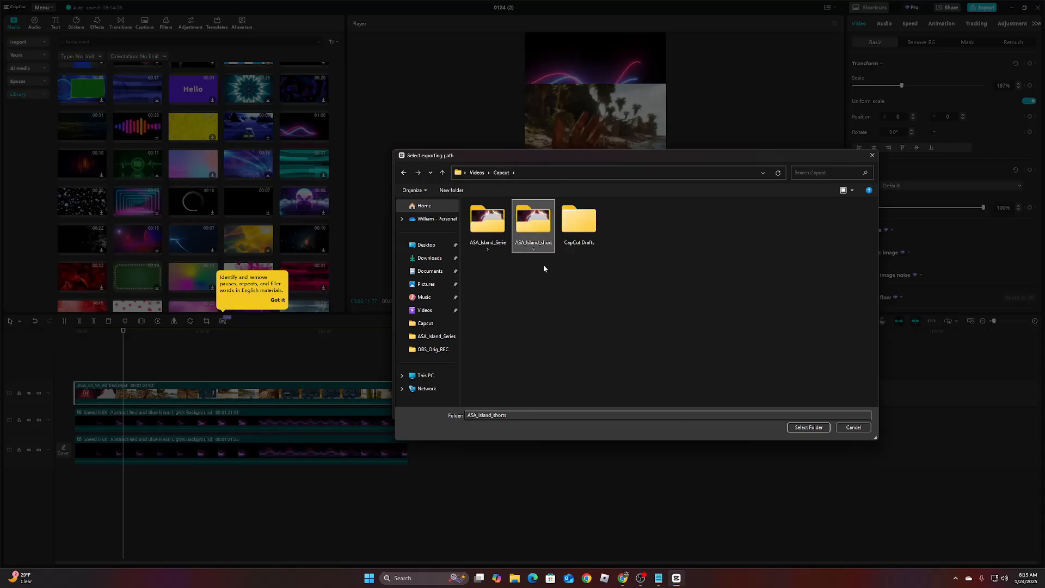
pyautogui.doubleClick(545, 234)
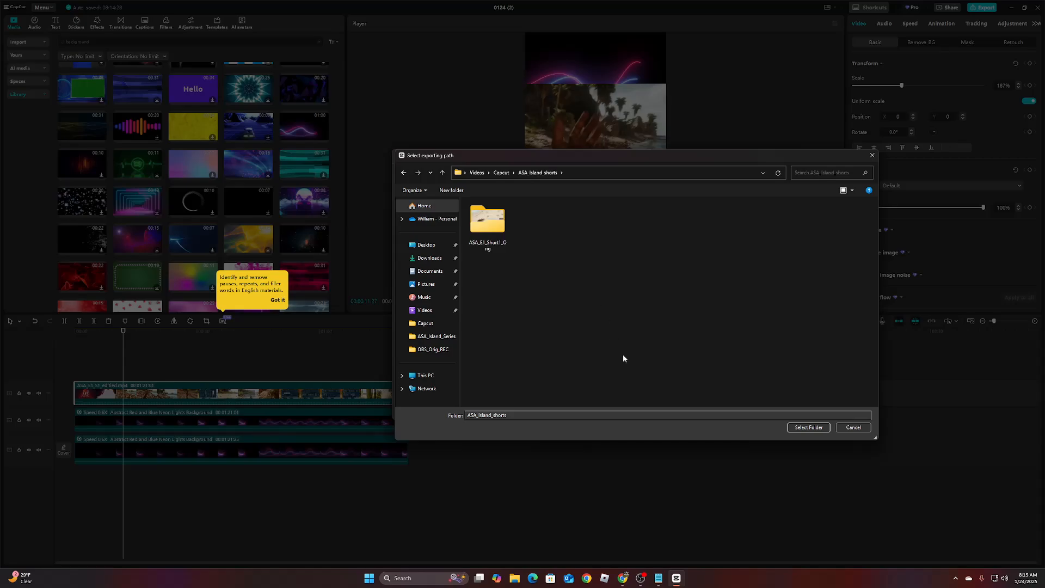
pyautogui.click(794, 427)
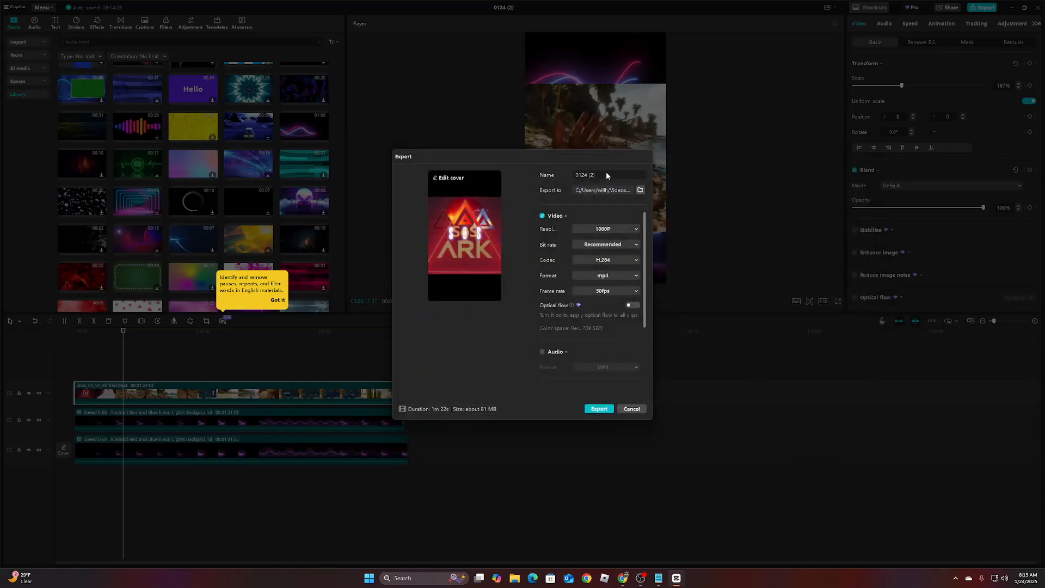
pyautogui.moveTo(607, 174); pyautogui.dragTo(576, 174)
pyautogui.write('ASA_Short1_Ratio')
# Step: Try 60fps as the export frame rate, and set it back to 30fps
pyautogui.click(634, 293)
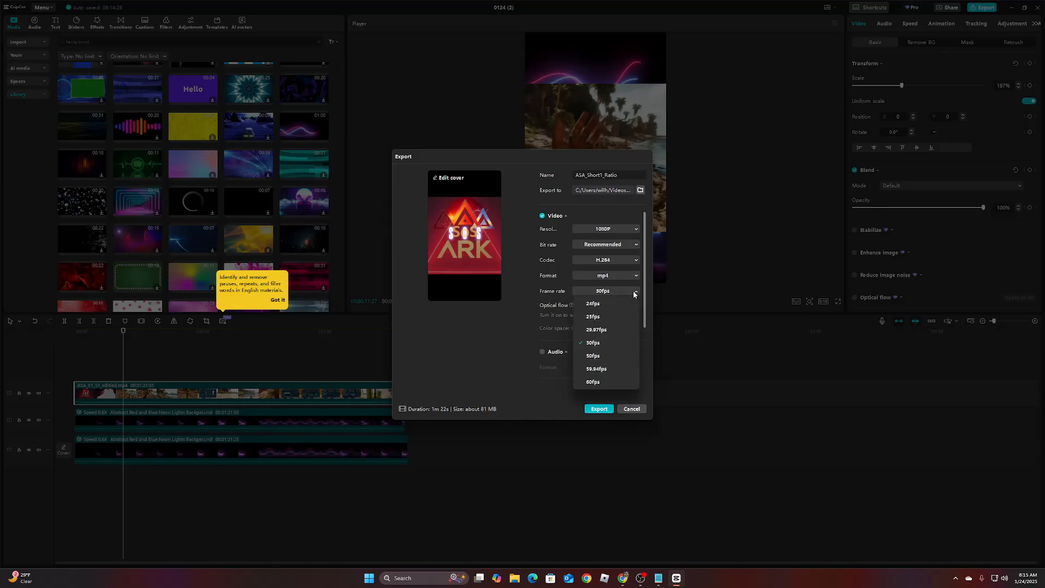
pyautogui.click(593, 382)
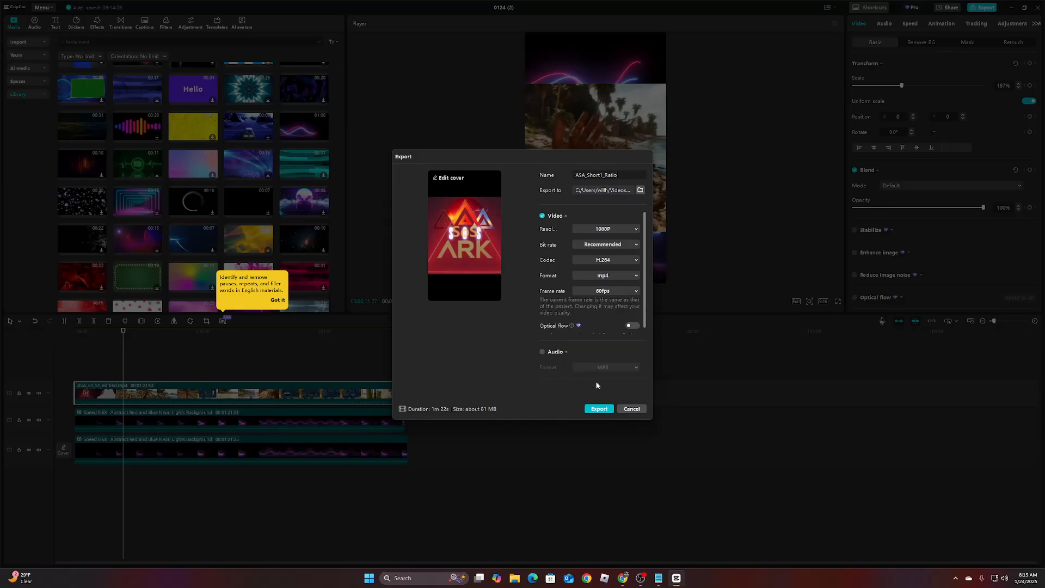
pyautogui.click(624, 293)
pyautogui.click(604, 343)
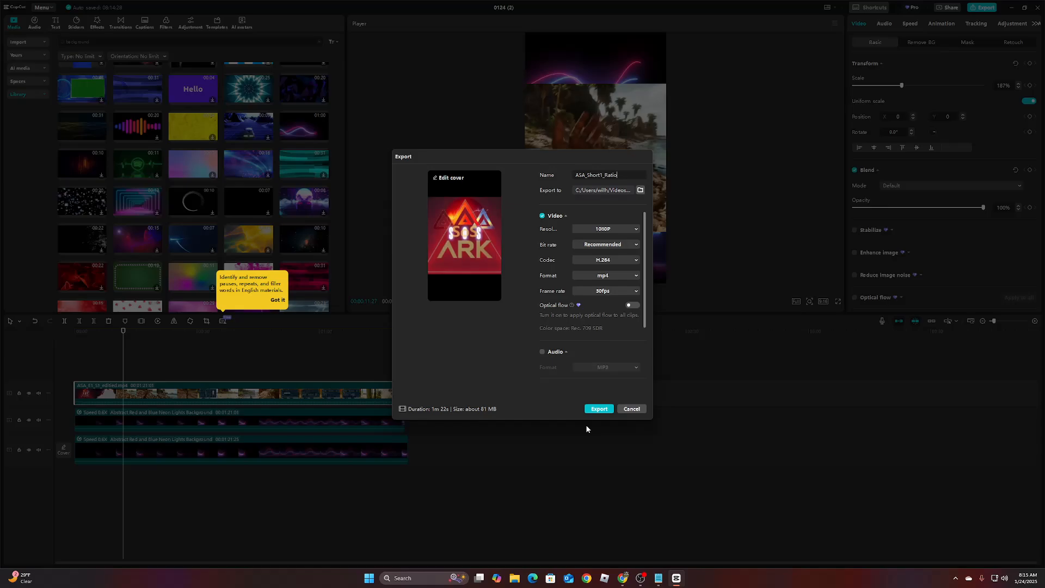
# Step: Export the short and close the sharing dialog without sharing it
pyautogui.click(599, 409)
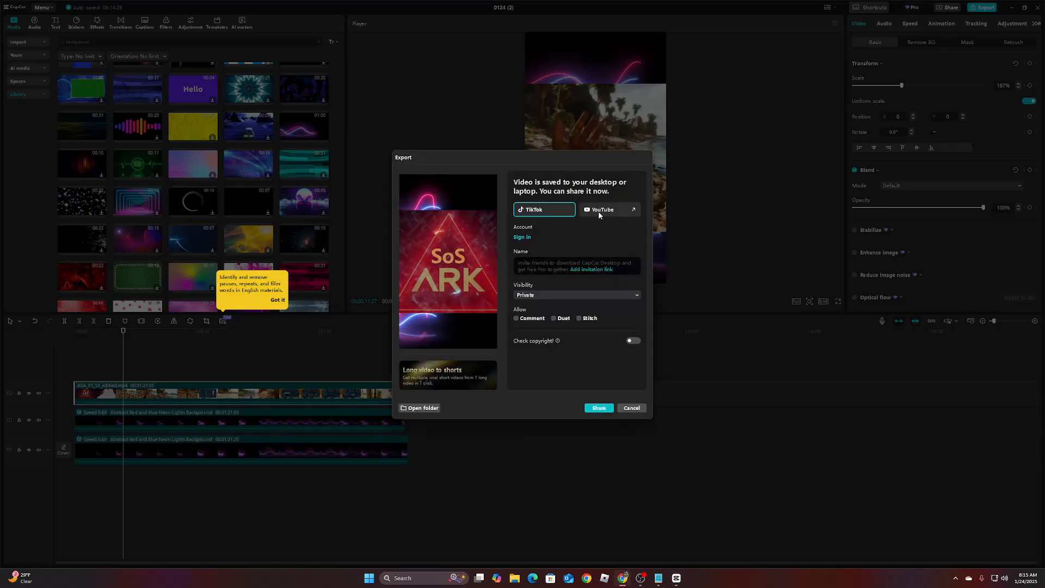
pyautogui.click(631, 409)
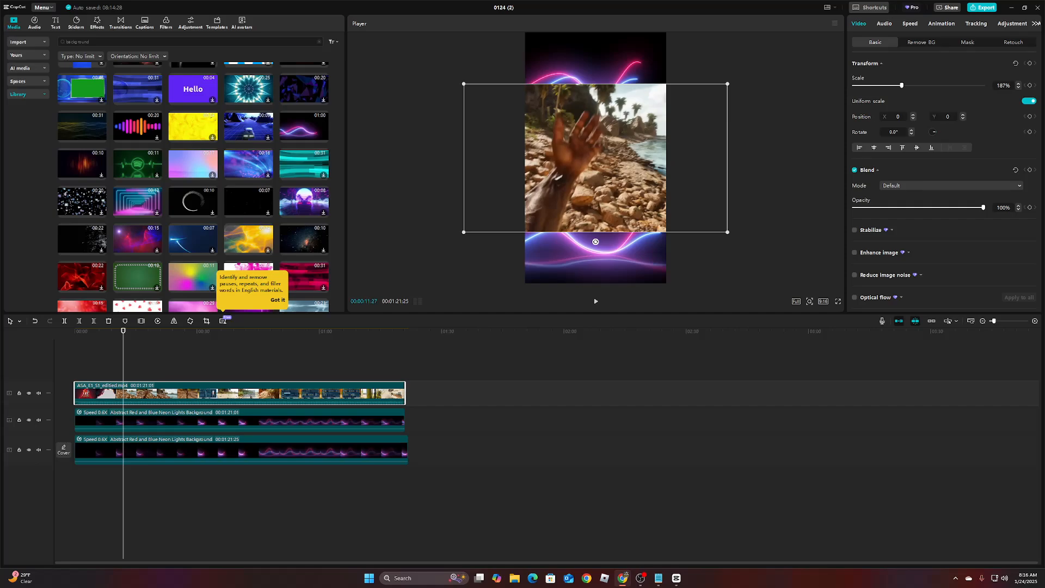
# Step: Switch to YouTube Studio in the maximized browser and upload ASA_Short1_Ratio from Videos > Capcut > ASA_Island_shorts
pyautogui.moveTo(0, 193); pyautogui.dragTo(531, 128)
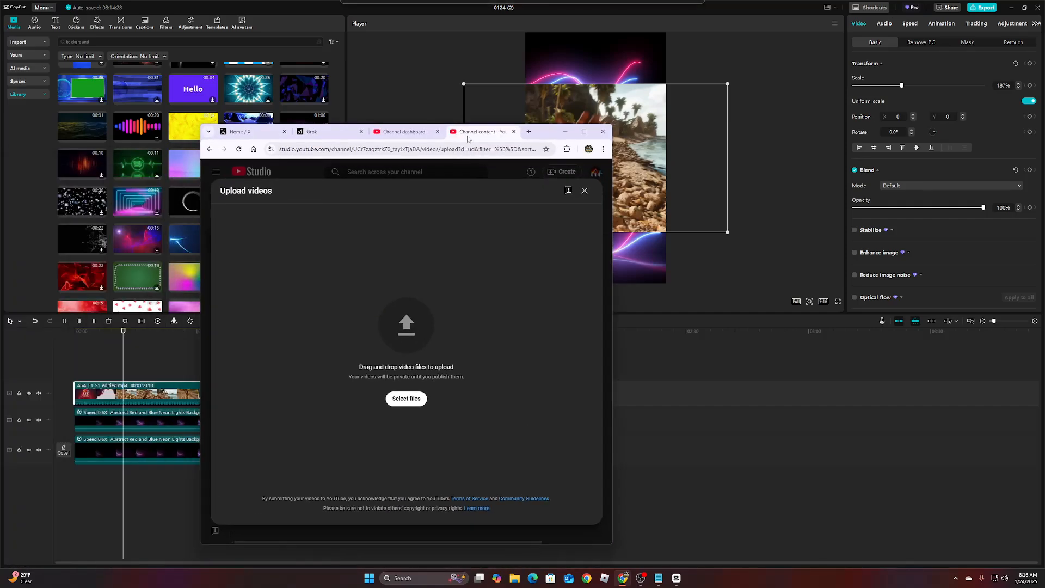
pyautogui.doubleClick(543, 130)
pyautogui.click(530, 353)
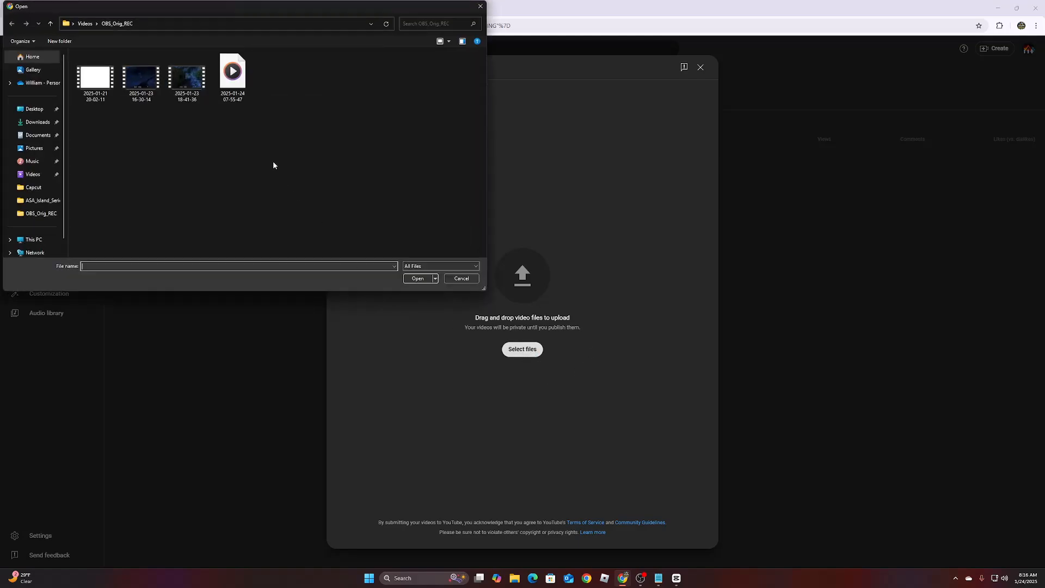
pyautogui.click(85, 23)
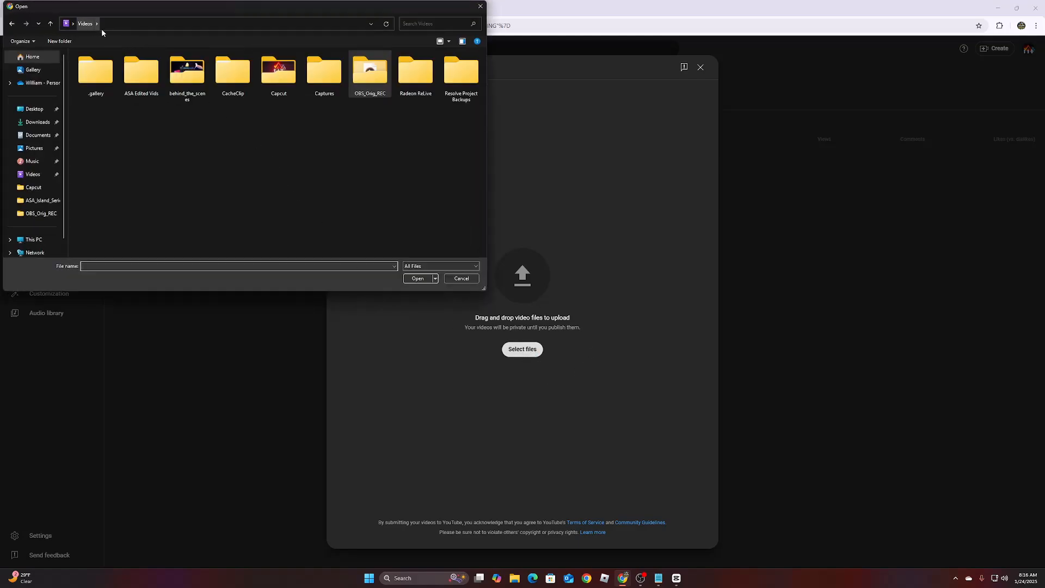
pyautogui.doubleClick(282, 81)
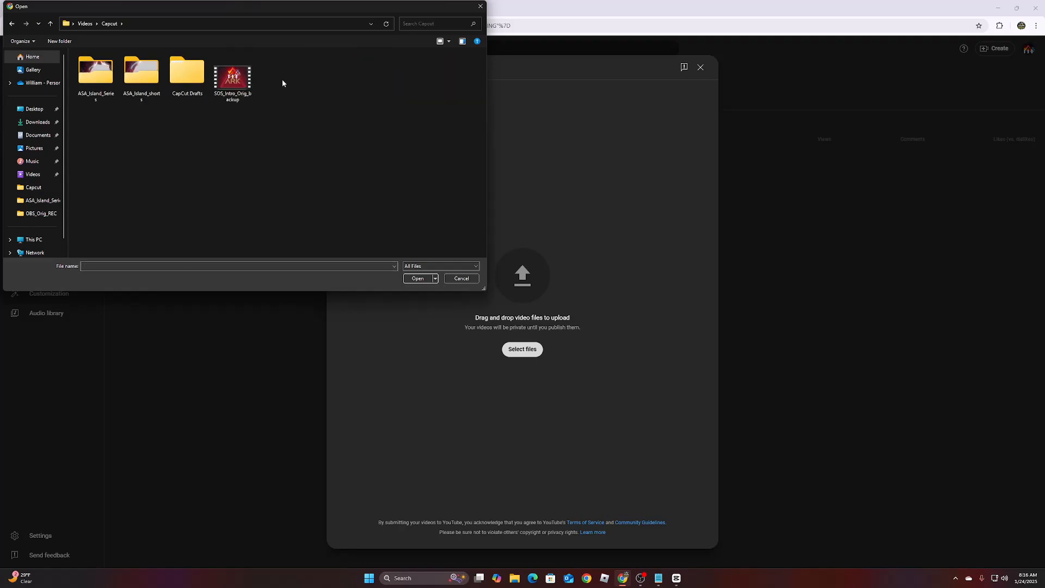
pyautogui.doubleClick(154, 80)
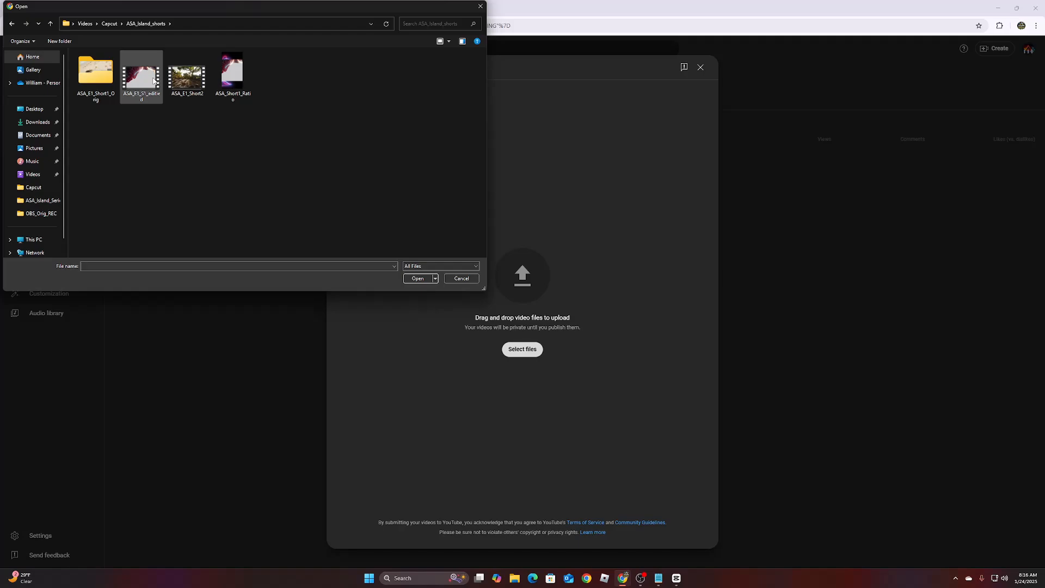
pyautogui.doubleClick(232, 78)
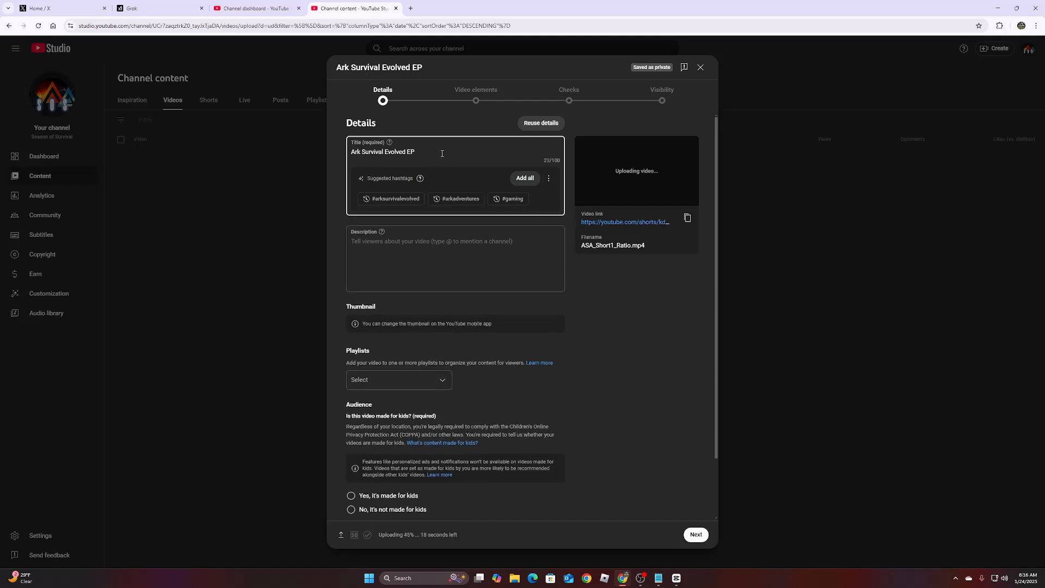
# Step: Add the suggested hashtags #arkadventures, #arksurvivalevolved and #arksurvivalascended to the video title
pyautogui.click(459, 199)
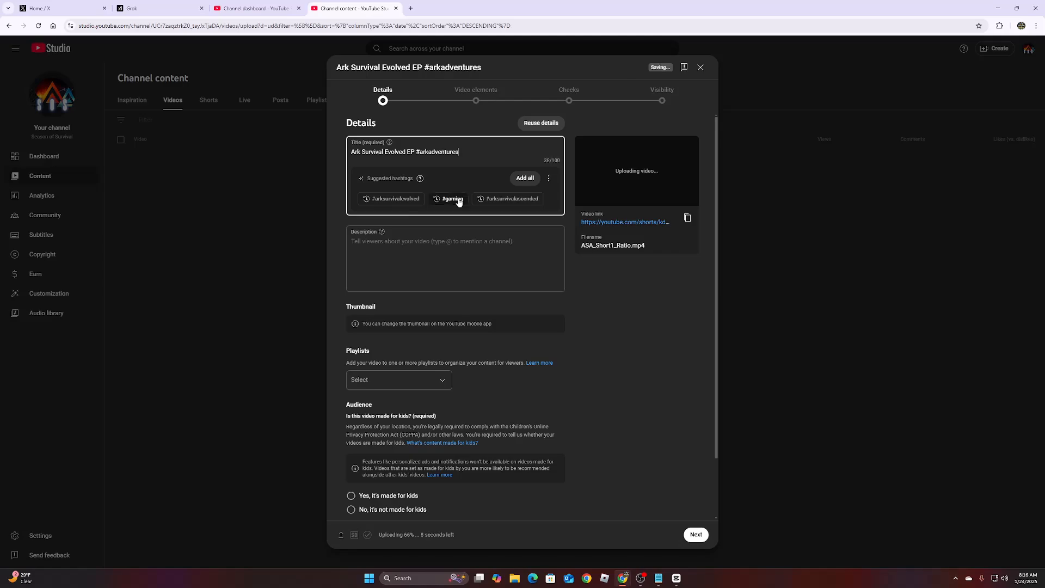
pyautogui.click(402, 201)
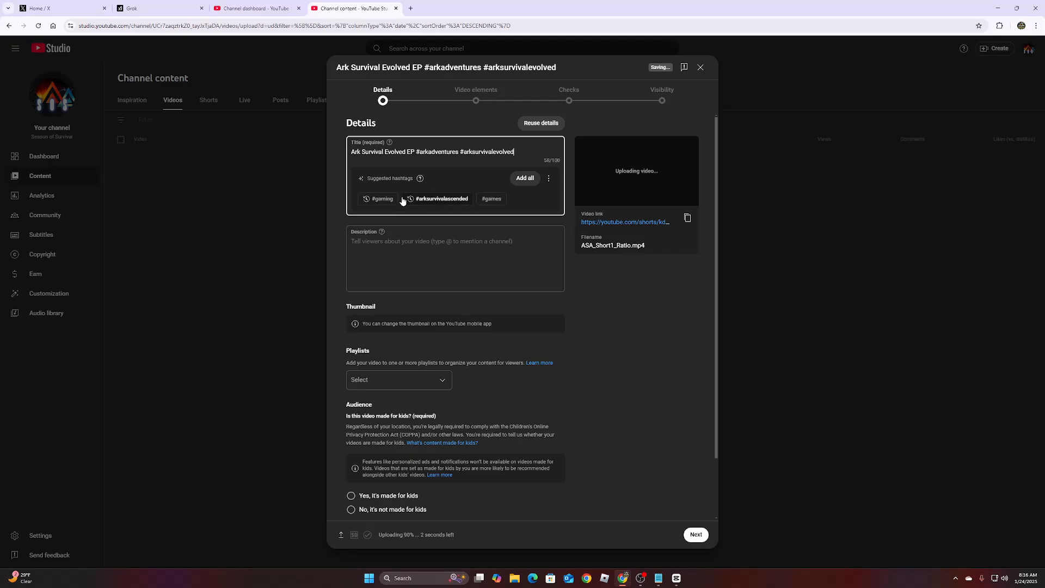
pyautogui.click(444, 203)
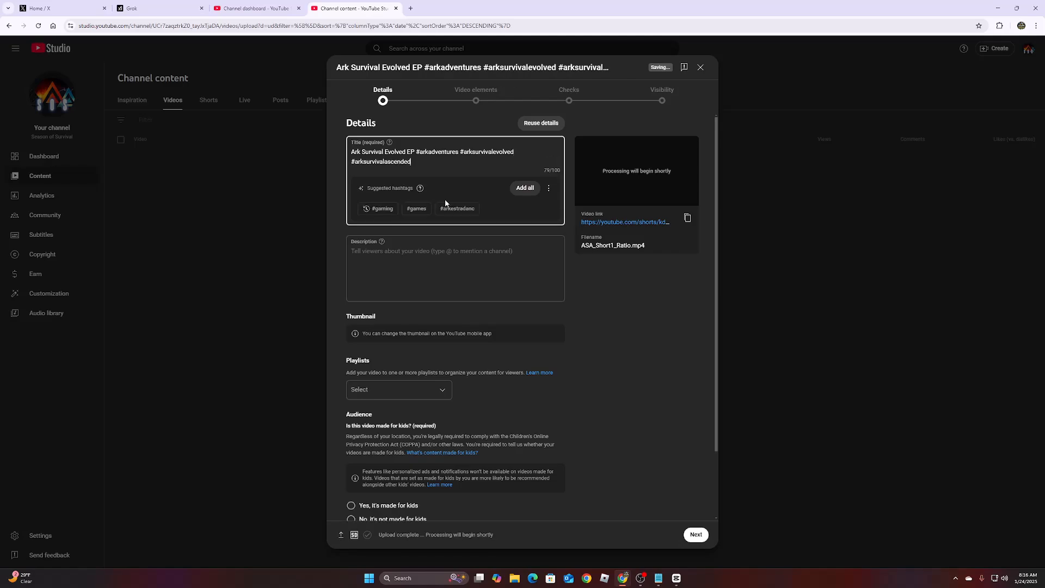
# Step: Remove the #arksurvivalevolved hashtag from the title, leaving #arksurvivalascended with its hash sign after #arkadventures
pyautogui.doubleClick(512, 152)
pyautogui.press('BackSpace')
pyautogui.press('BackSpace')
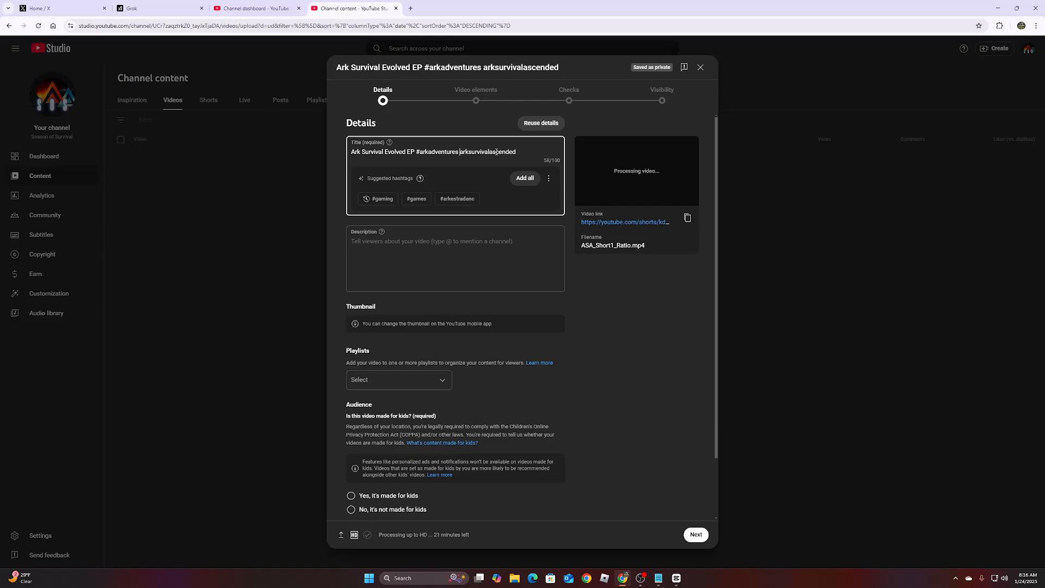
pyautogui.write('#')
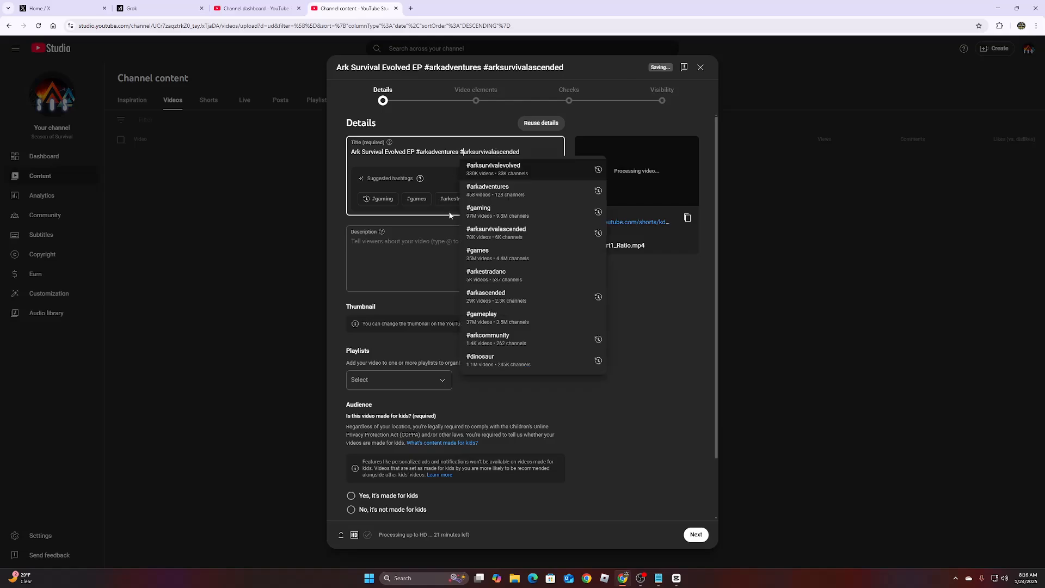
pyautogui.click(414, 153)
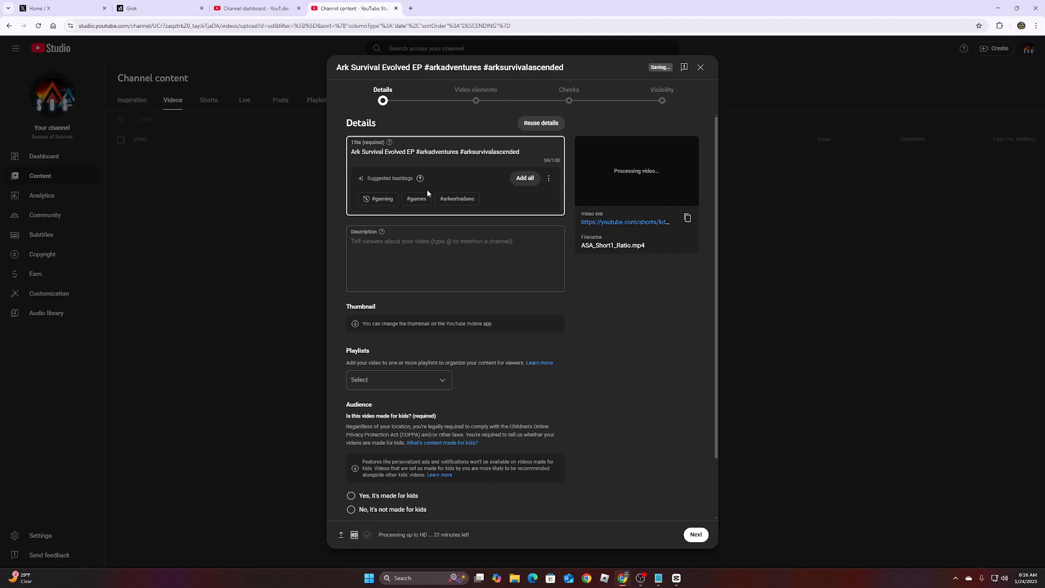
pyautogui.scroll(-1, 482, 284)
pyautogui.scroll(1, 482, 284)
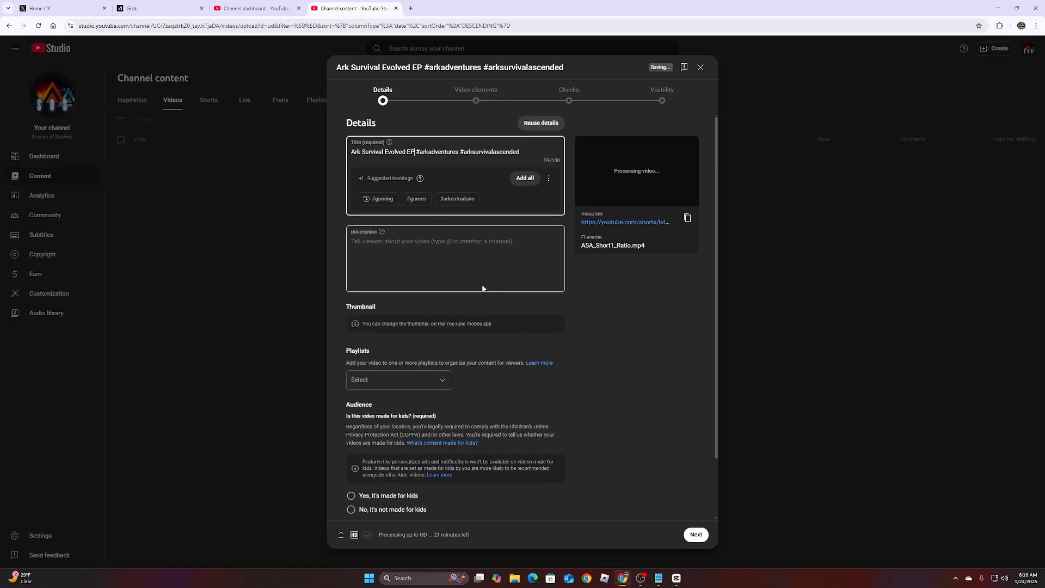
pyautogui.click(640, 578)
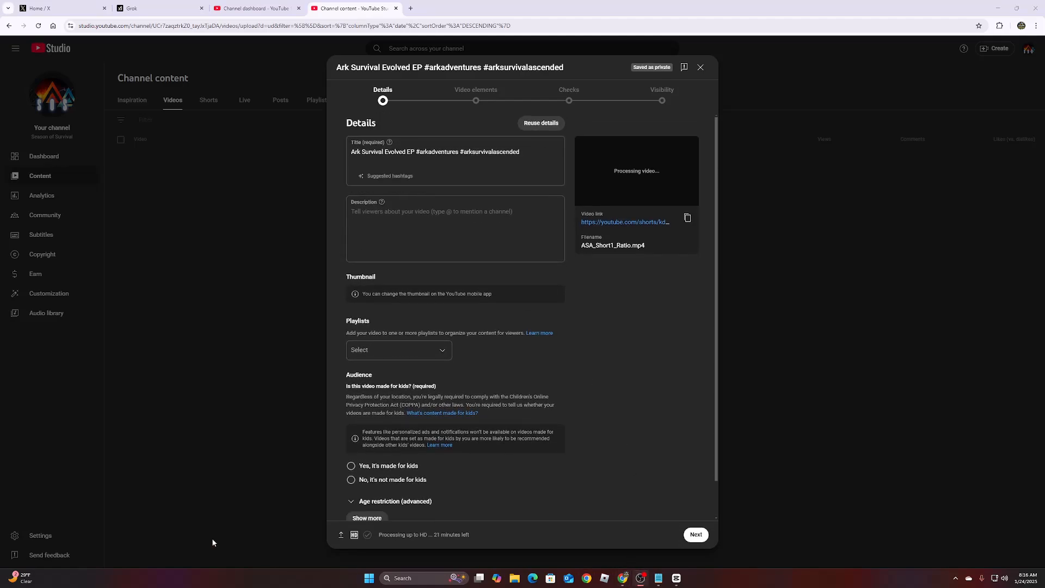